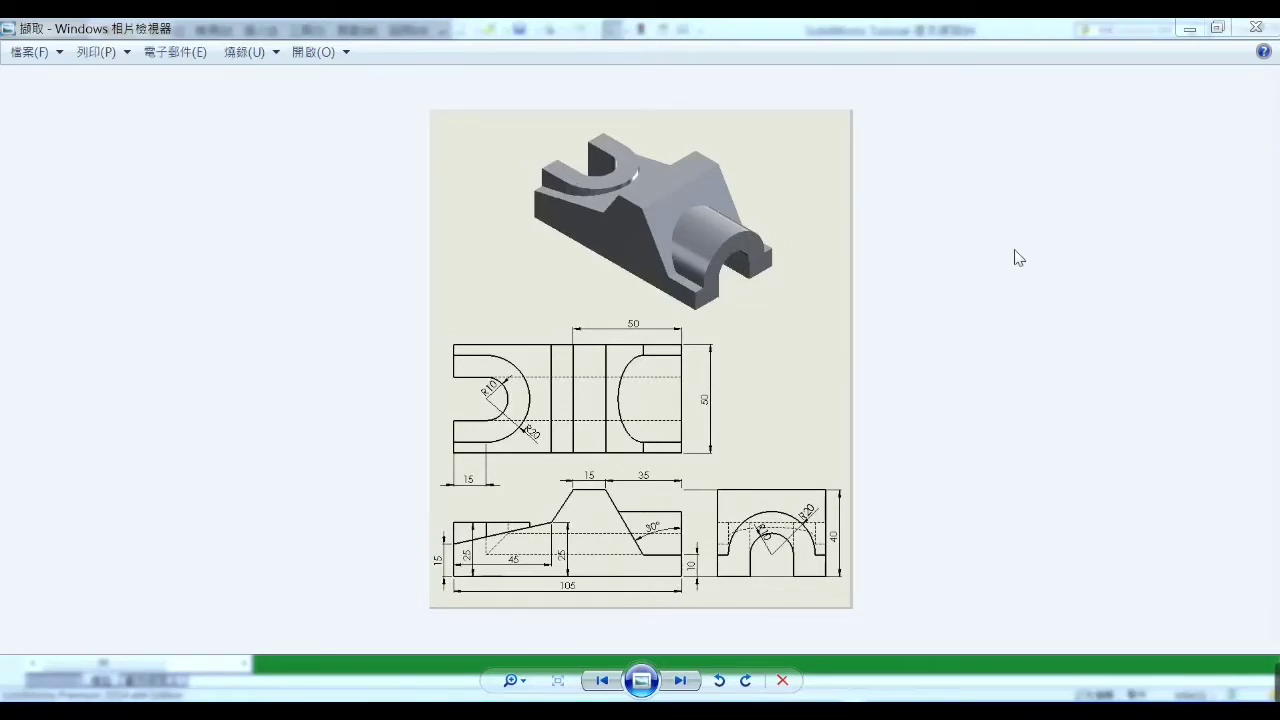
Minimize the Photo Viewer reference drawing to reveal the finished bracket part in SolidWorks
left_click(1189, 28)
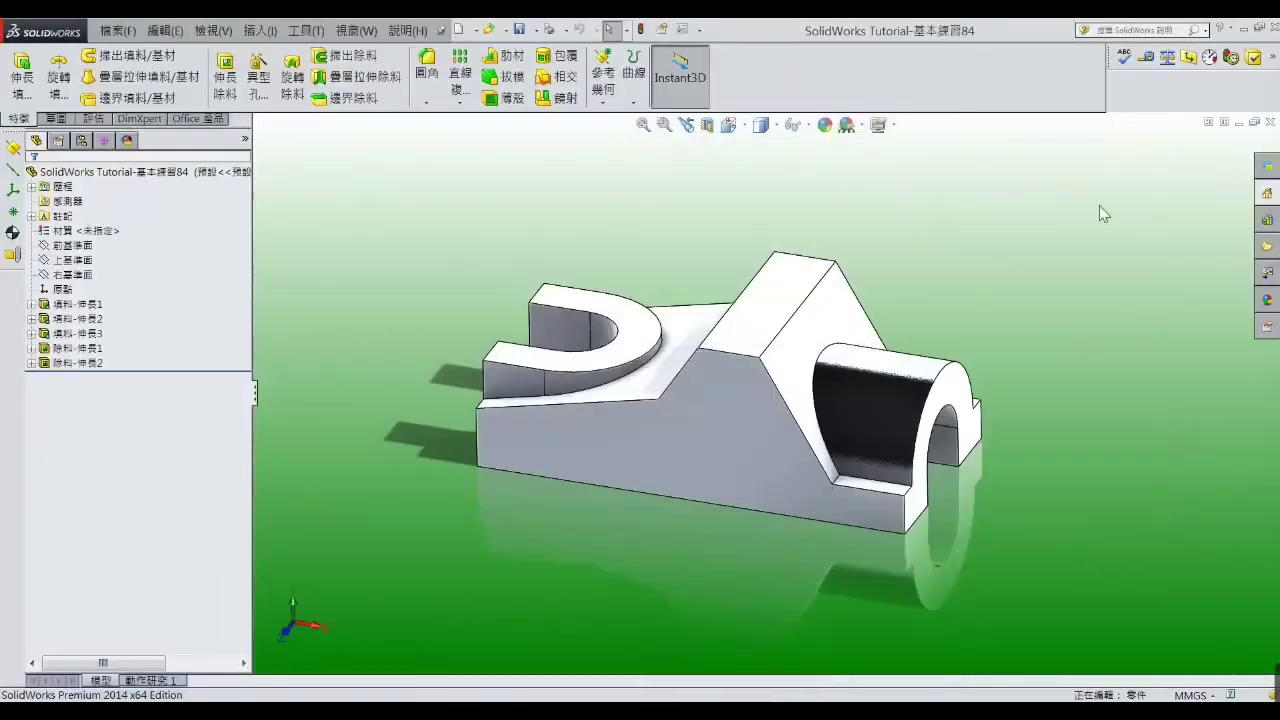
Orbit the finished bracket to inspect the slotted lug, then minimize its document window
mouse_move(1010, 305)
middle_mouse_down()
mouse_move(963, 237)
mouse_move(954, 266)
mouse_move(891, 266)
mouse_move(892, 219)
mouse_move(909, 277)
mouse_move(1054, 317)
mouse_move(1101, 306)
mouse_move(1120, 383)
mouse_move(1069, 403)
mouse_move(1034, 308)
mouse_move(894, 346)
mouse_move(826, 423)
mouse_move(1030, 375)
mouse_move(1006, 411)
mouse_move(1020, 437)
middle_mouse_up()
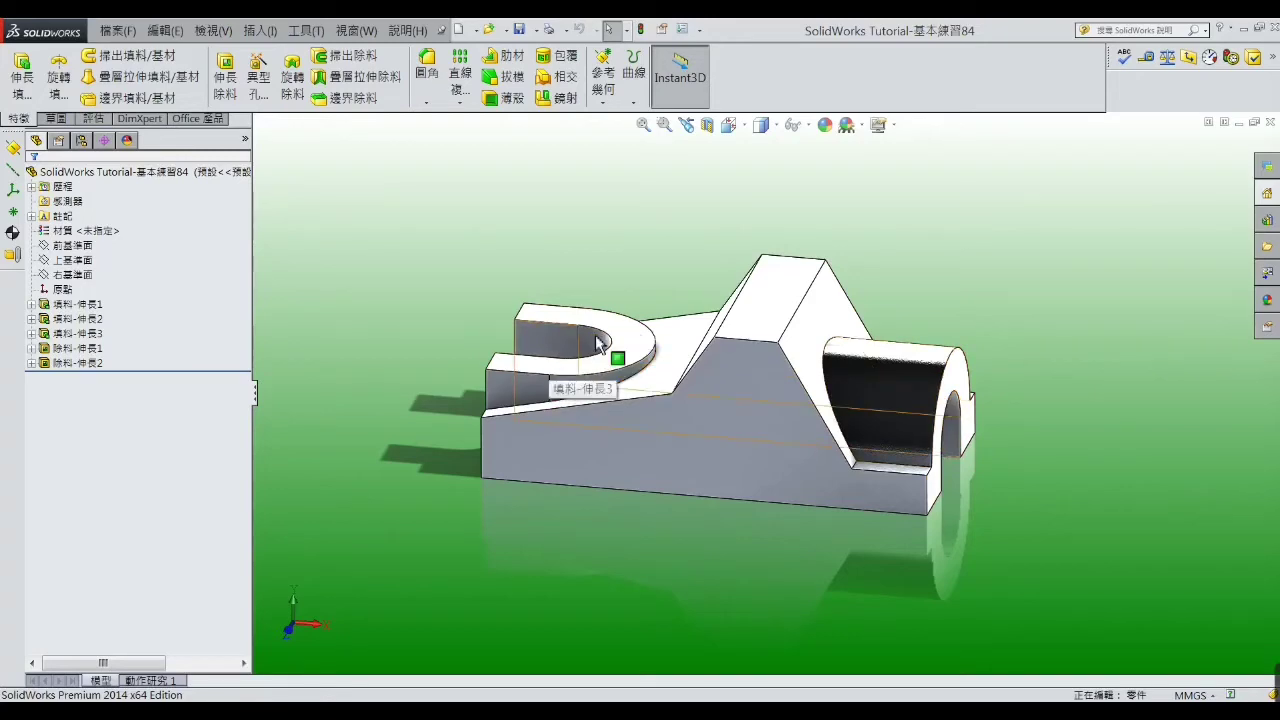
middle_click_drag(983, 297, 966, 311)
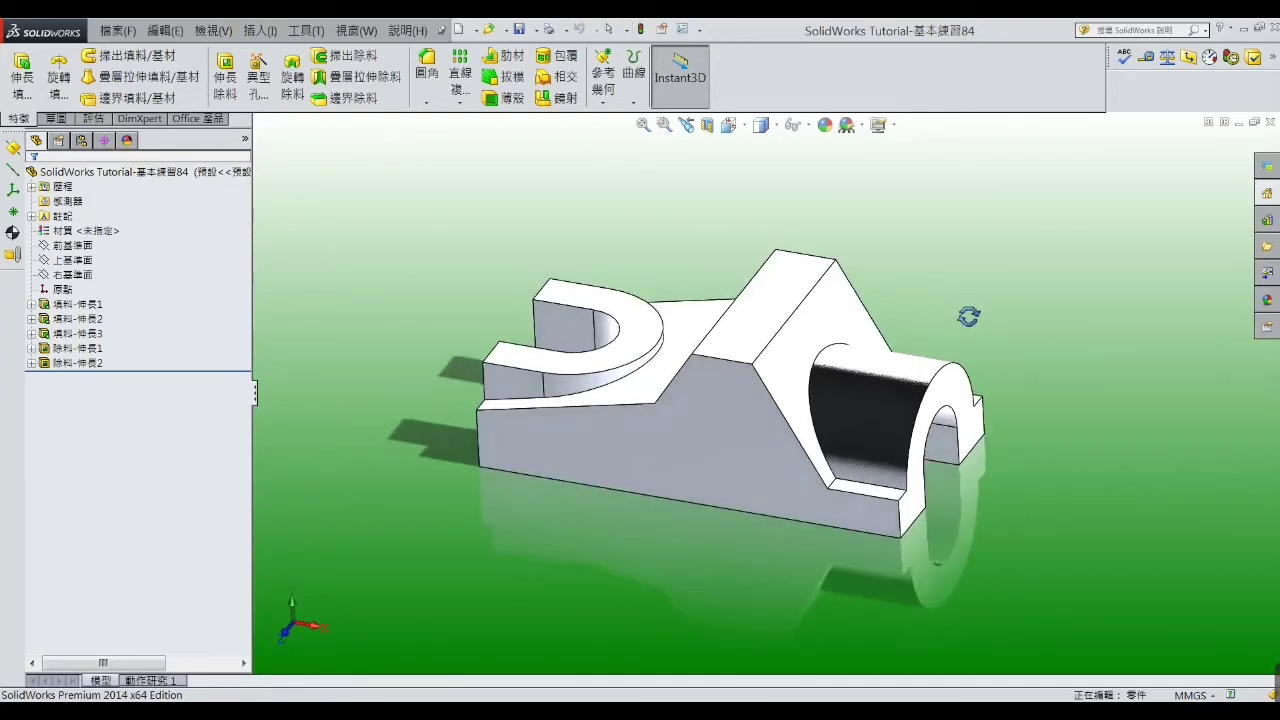
middle_click_drag(966, 311, 1039, 212)
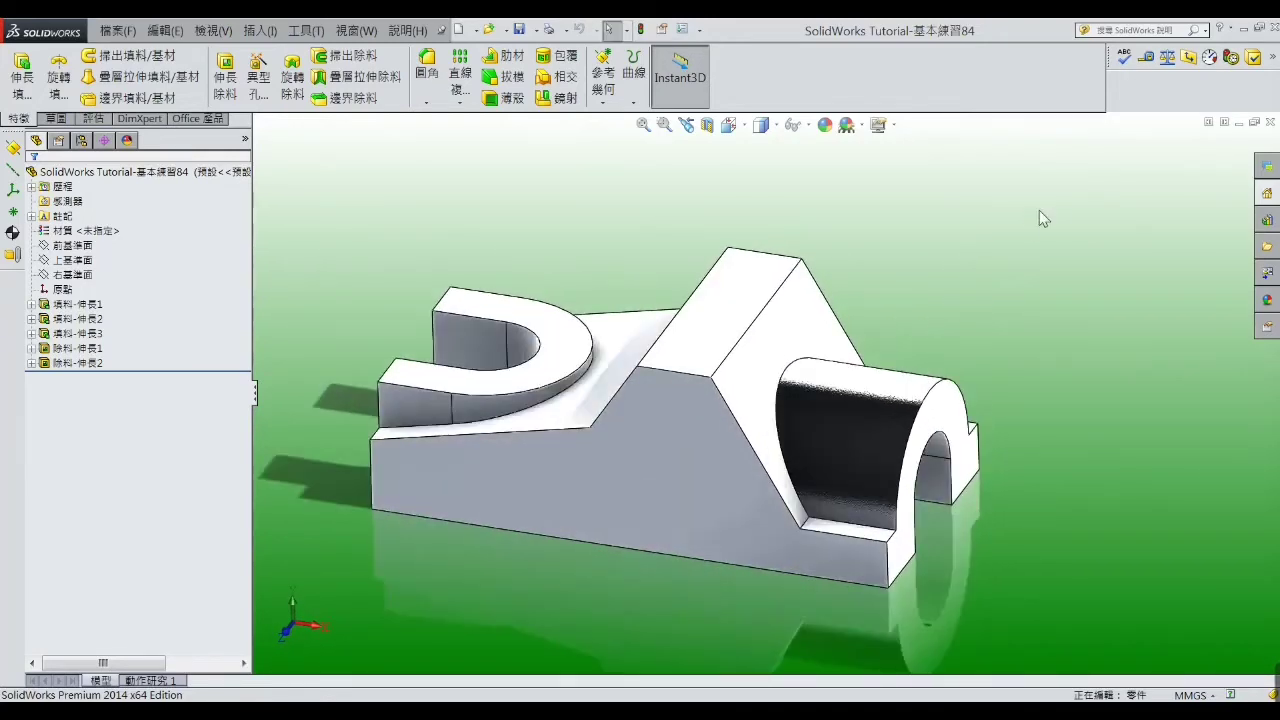
left_click(1238, 122)
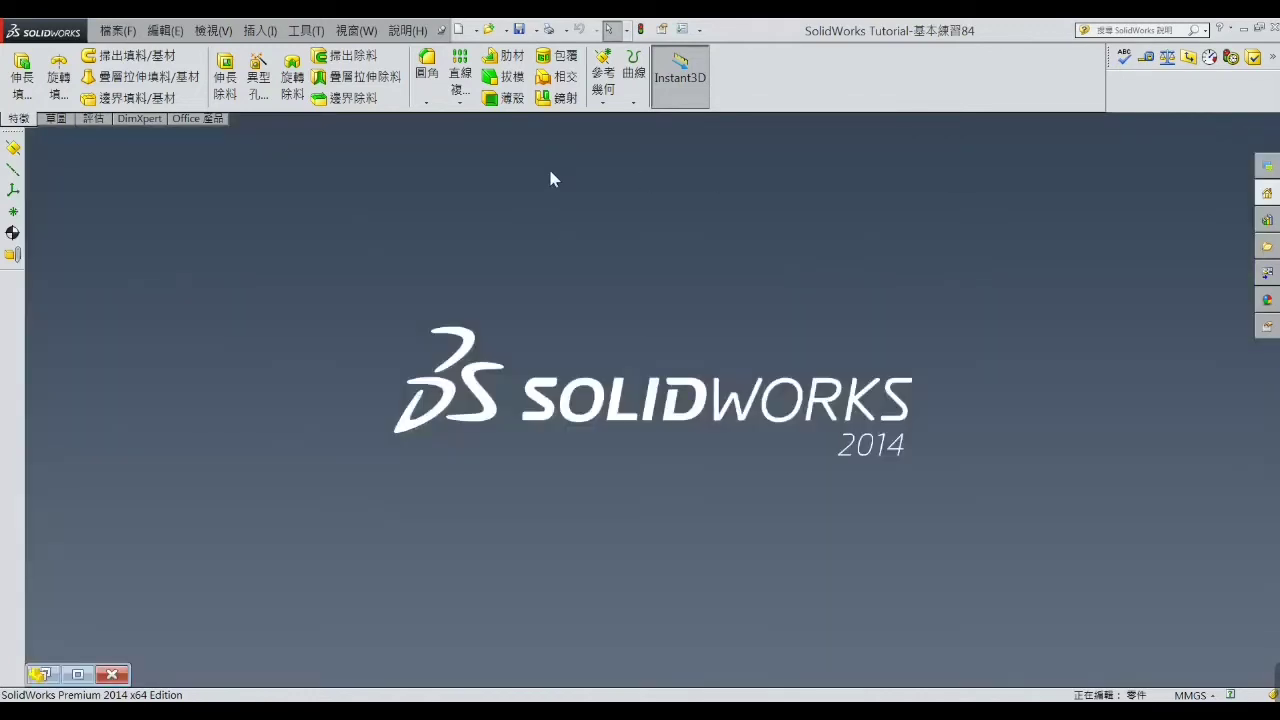
Create new part 零件9 and begin Sketch1 on its Front Plane
left_click(458, 33)
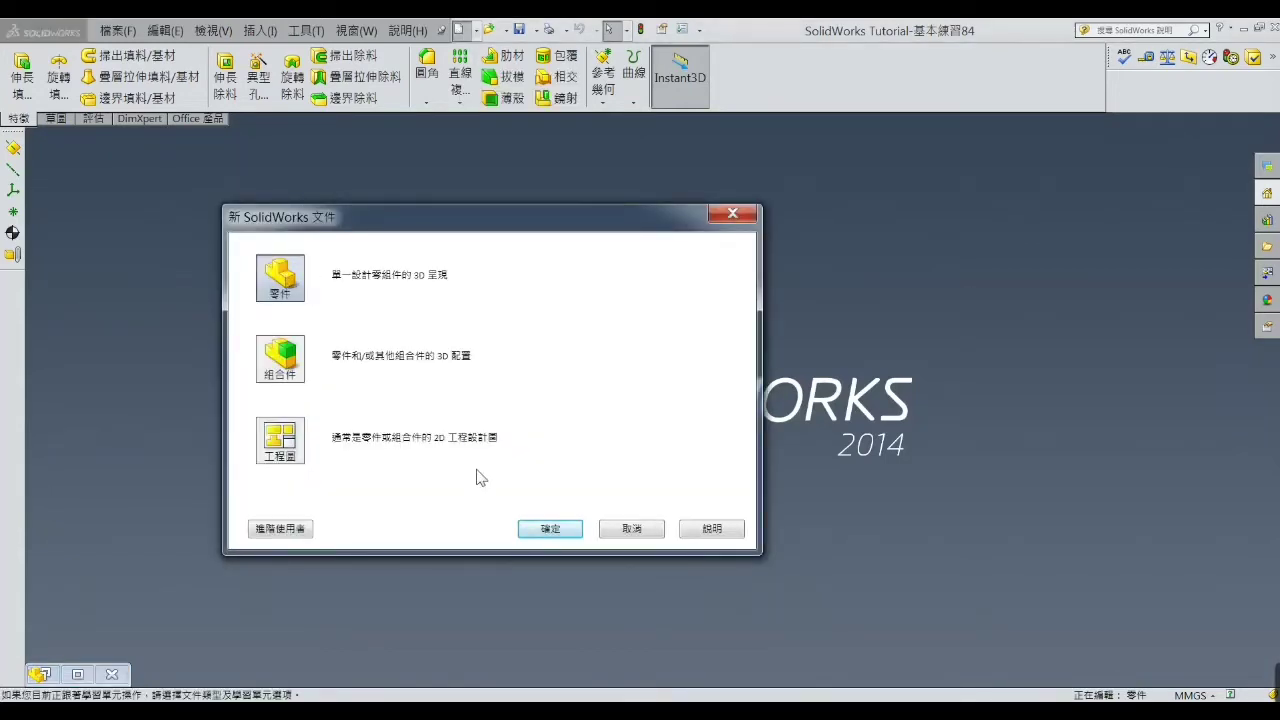
left_click(549, 529)
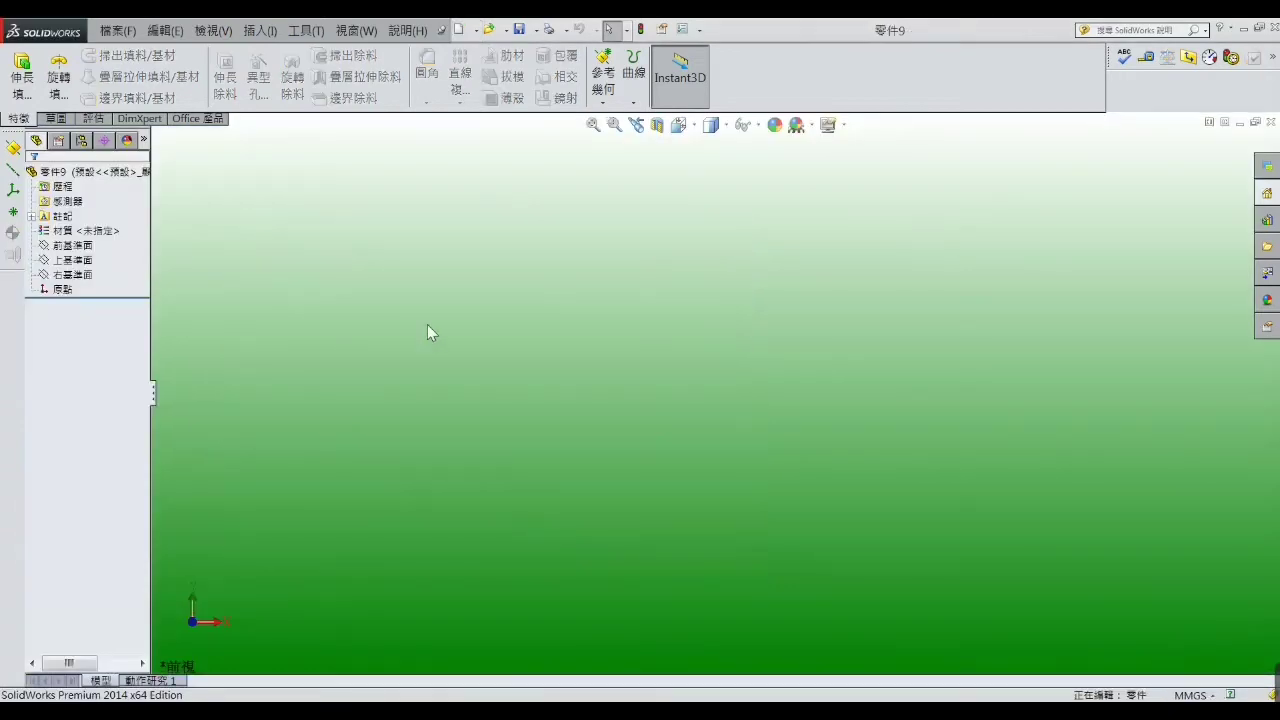
left_click(86, 248)
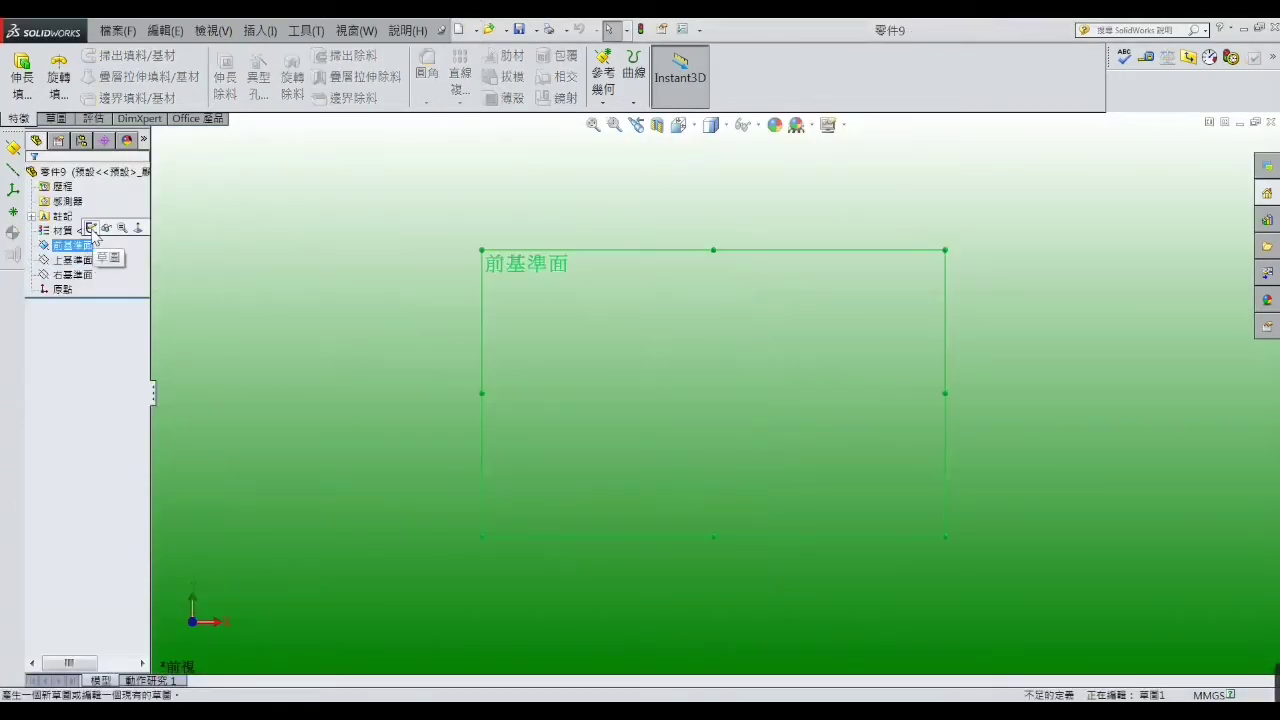
left_click(104, 238)
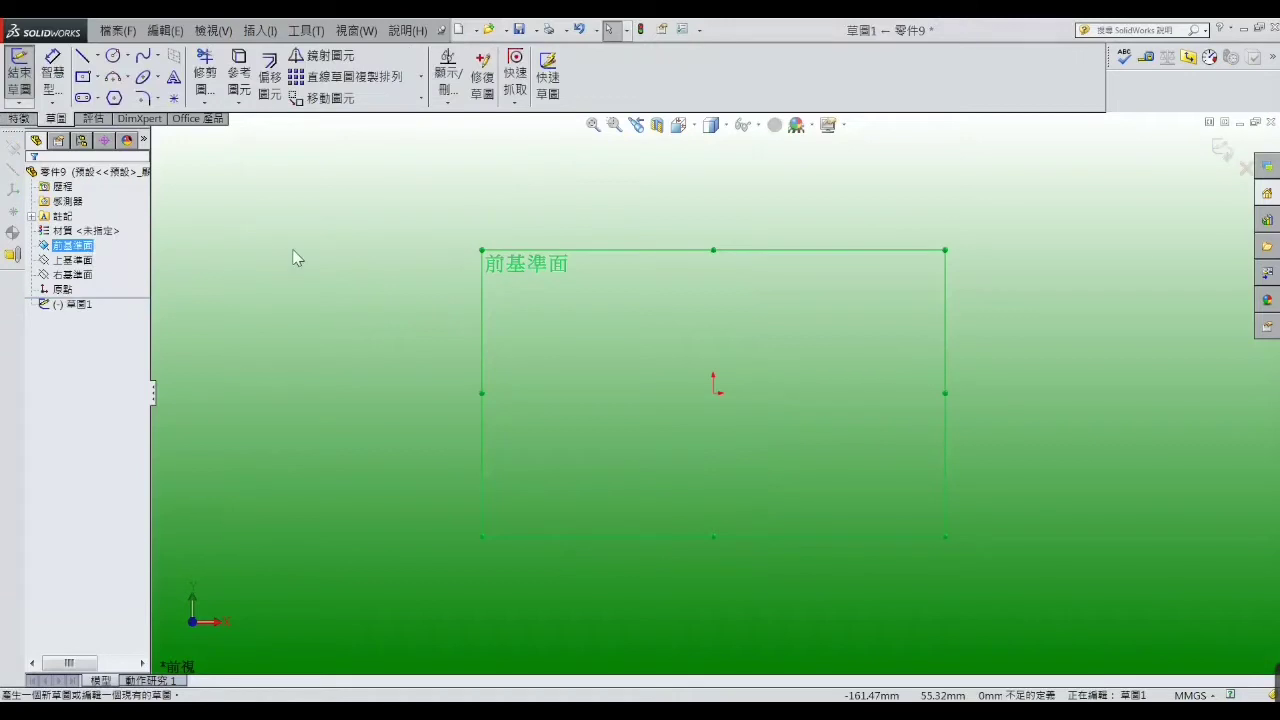
left_click(84, 60)
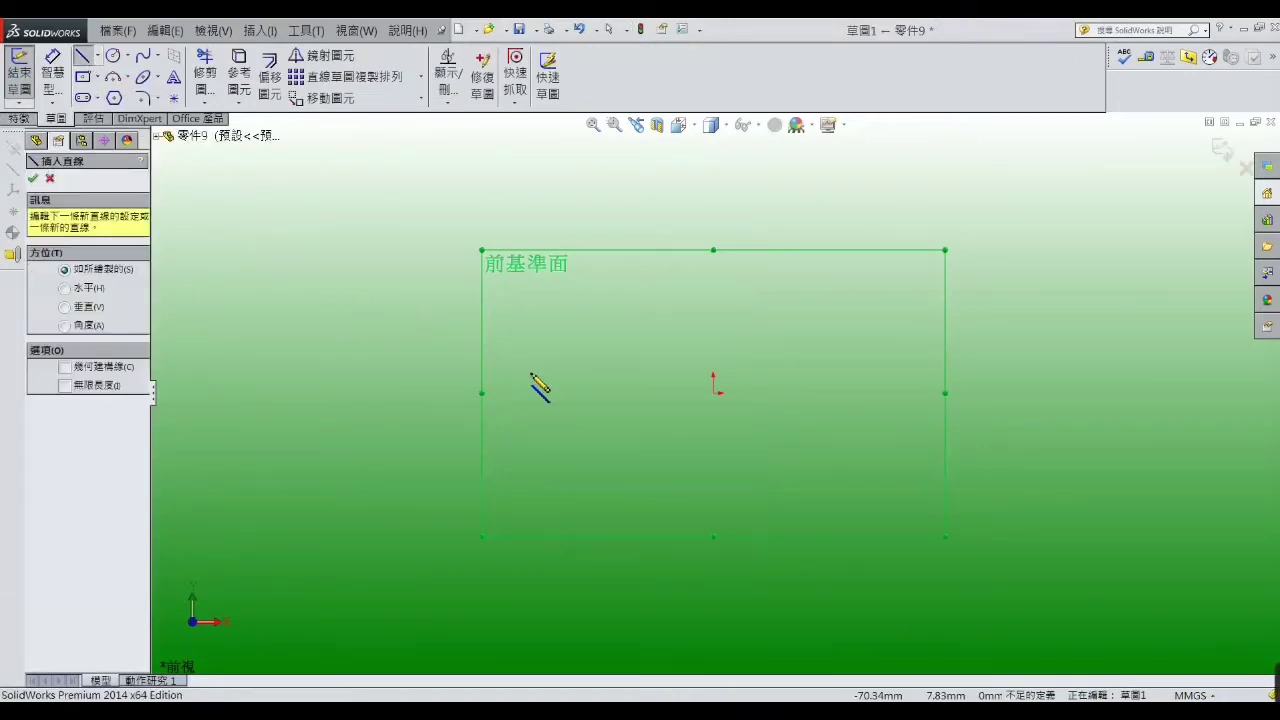
Draw horizontal and vertical construction centerlines meeting at the sketch origin
left_click(65, 367)
left_click(433, 393)
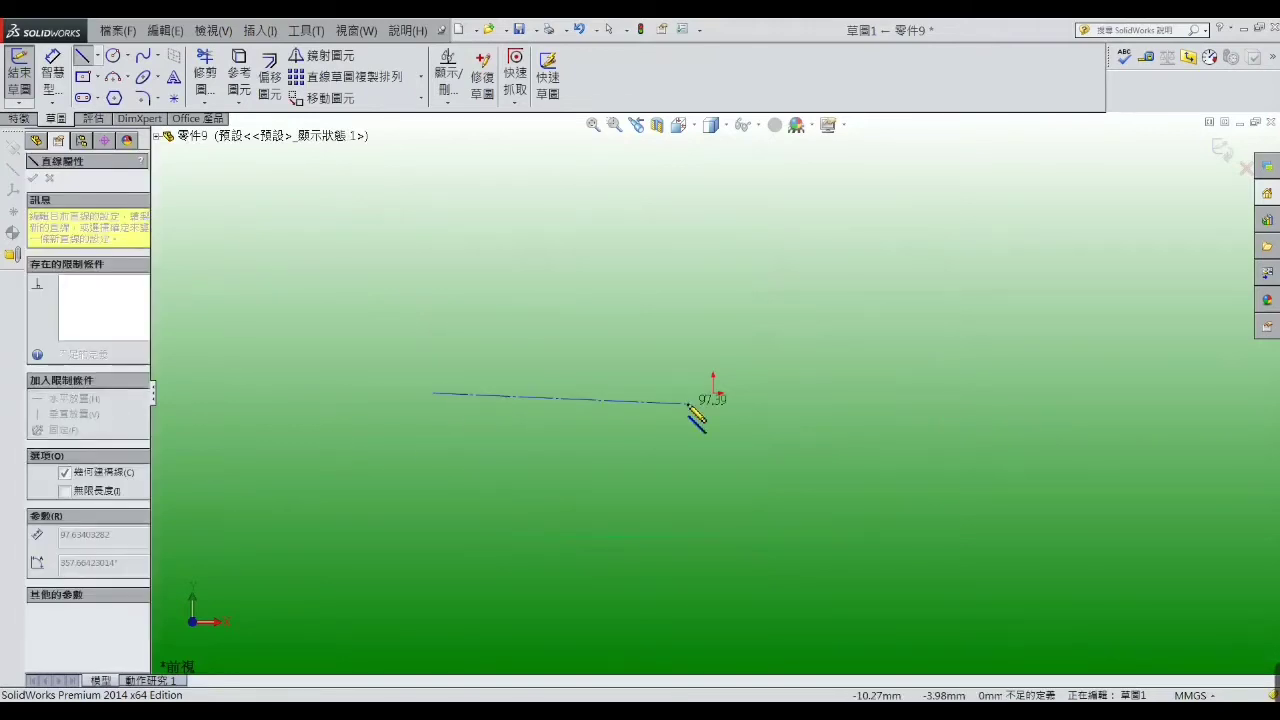
left_click(713, 393)
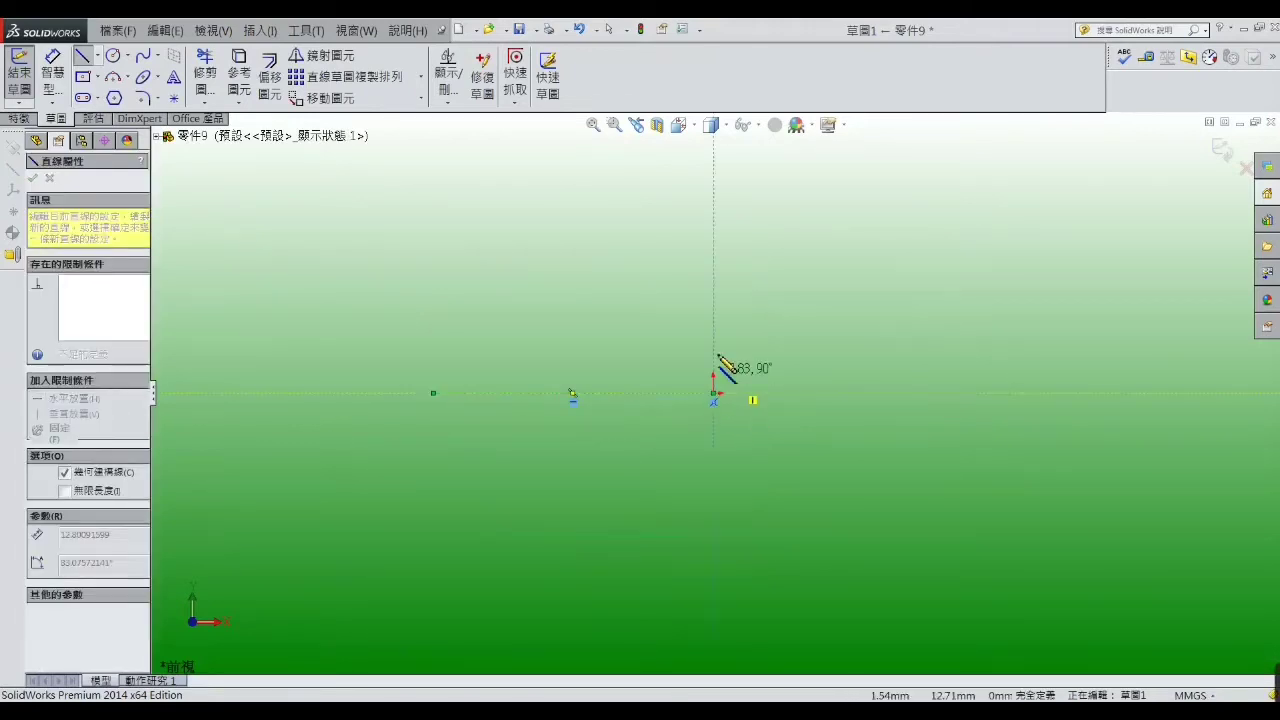
left_click(714, 188)
right_click(714, 188)
left_click(727, 199)
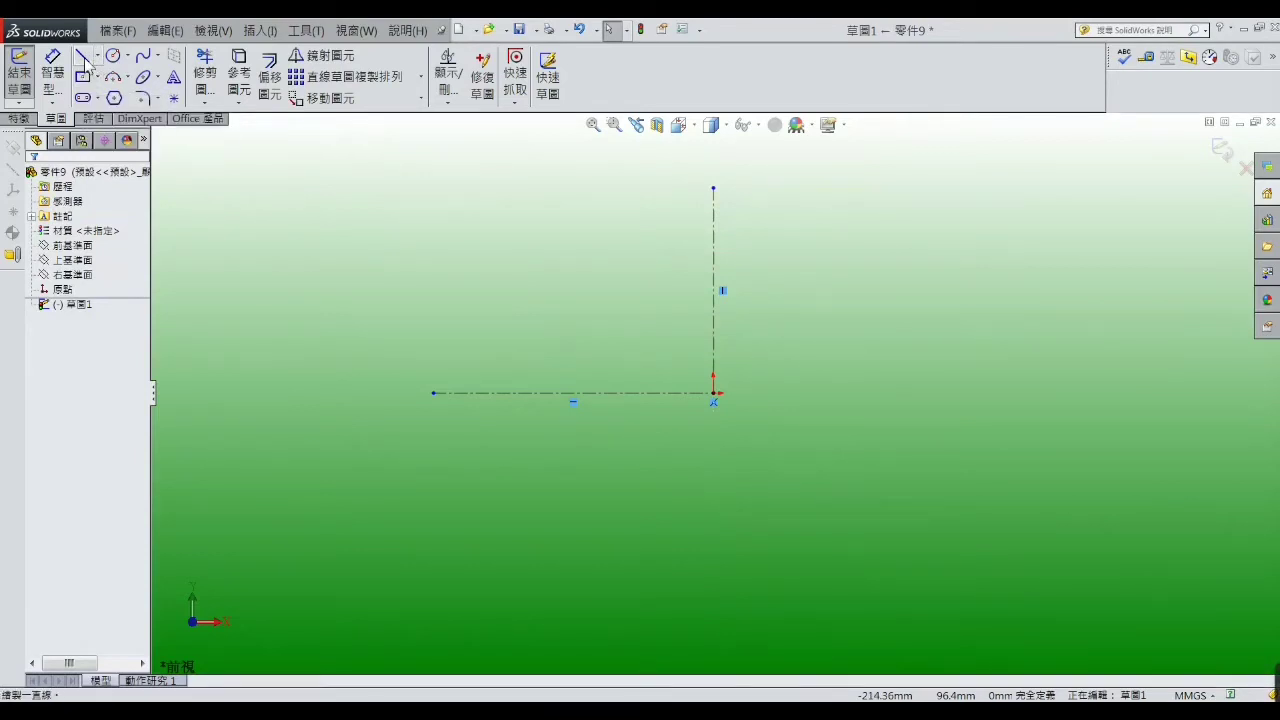
Draw the closed stepped outline with a trapezoidal peak along the base centerline
left_click(82, 57)
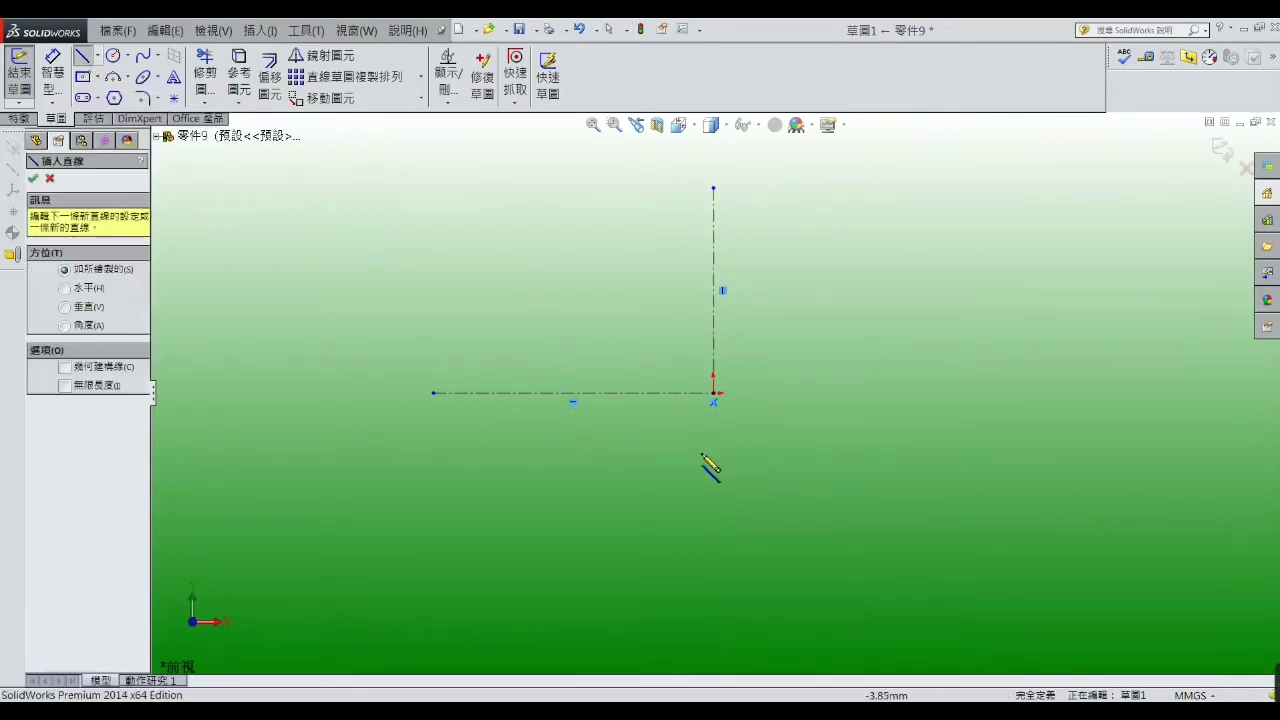
left_click(713, 393)
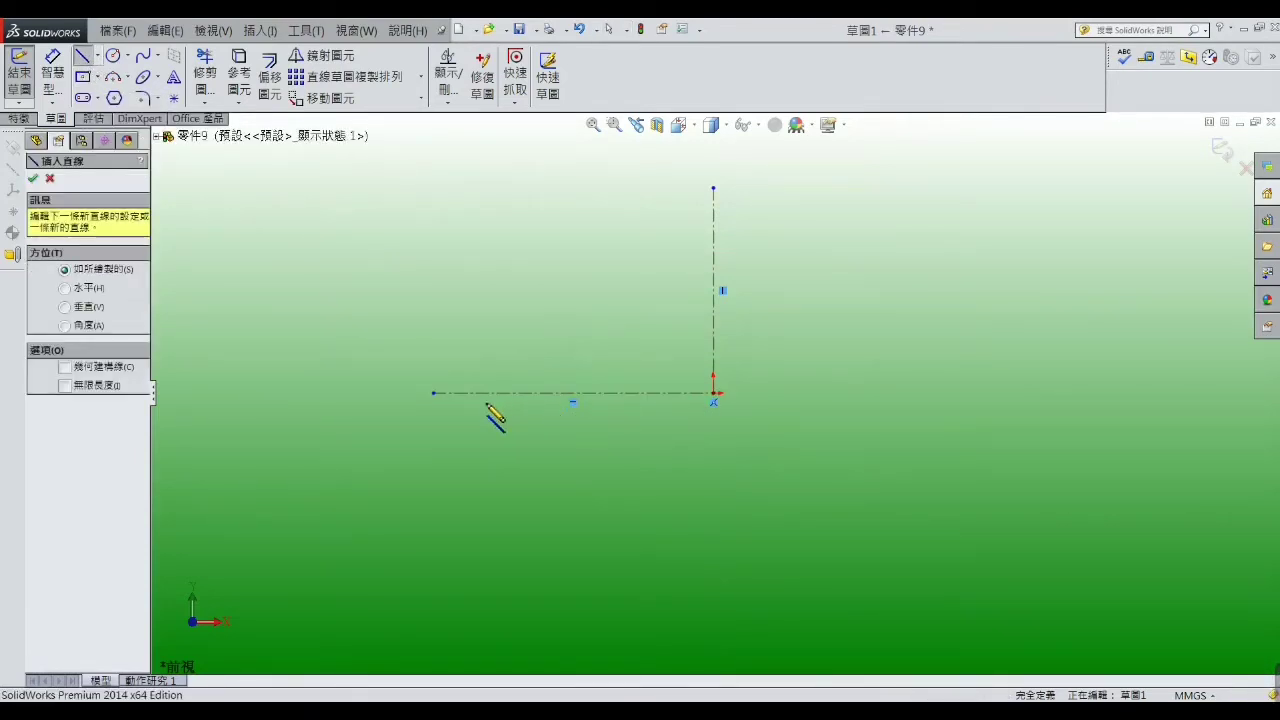
left_click(433, 393)
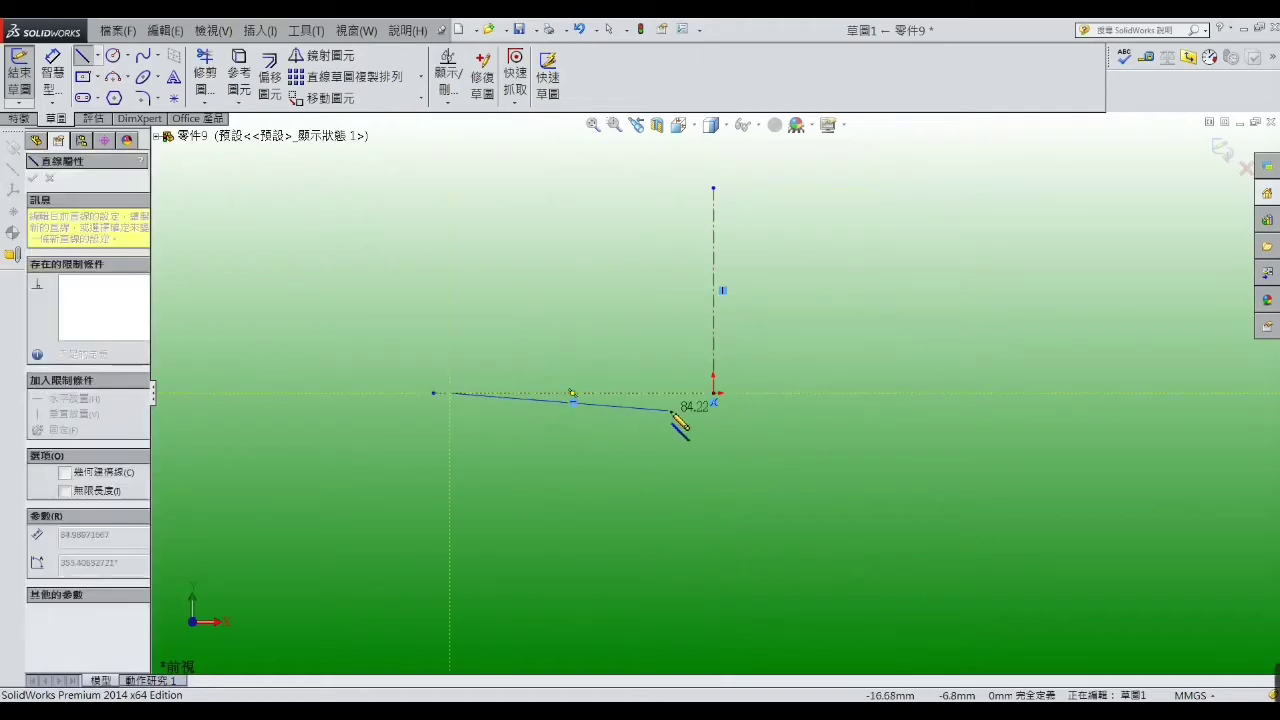
left_click(936, 393)
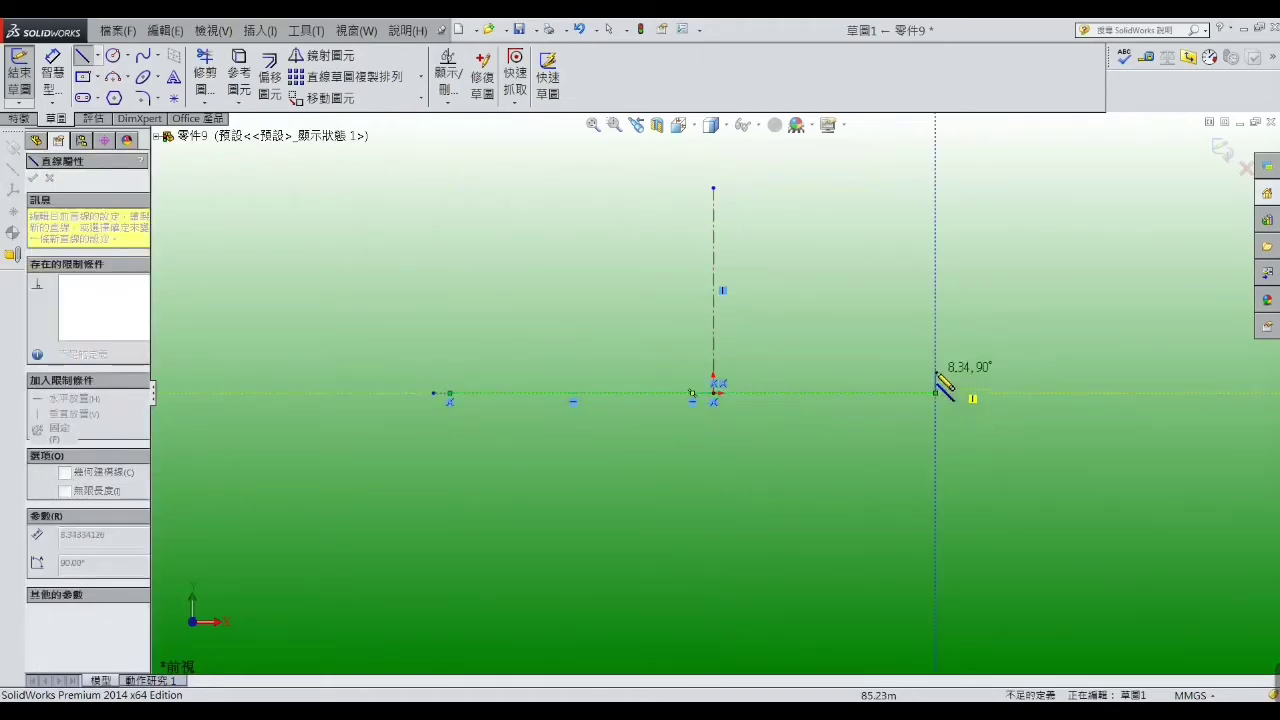
left_click(936, 365)
left_click(892, 365)
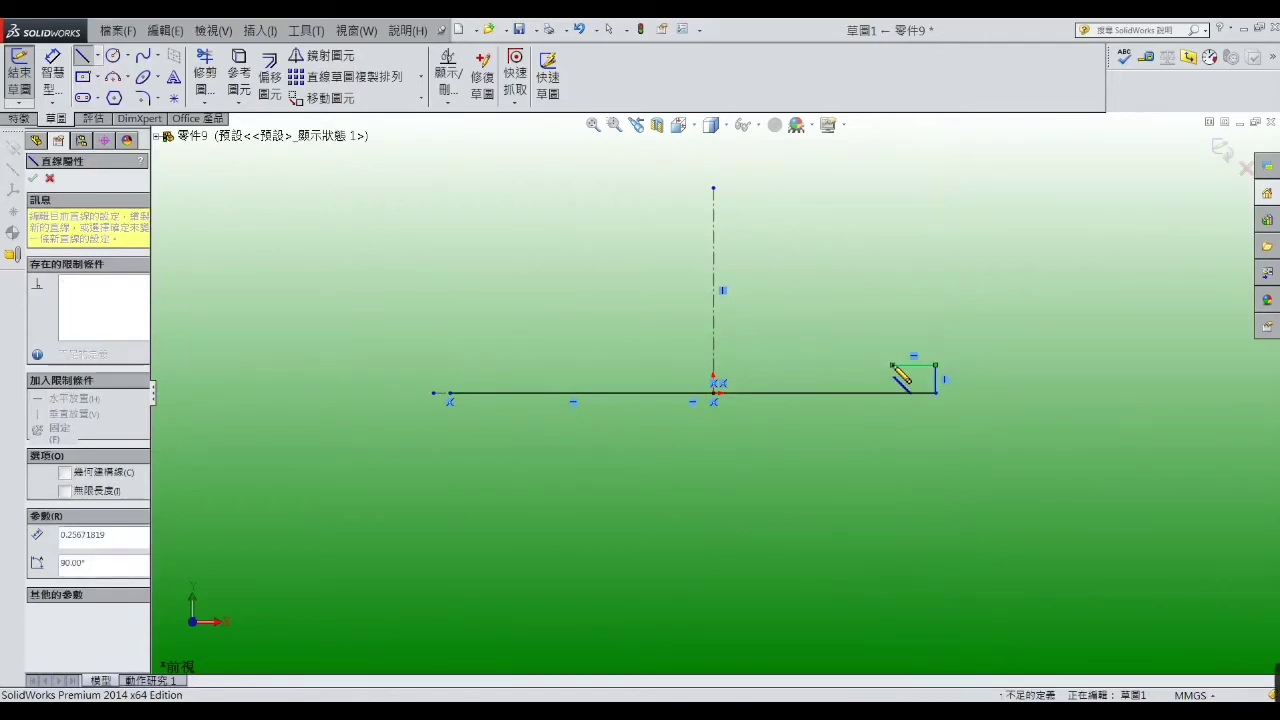
left_click(811, 252)
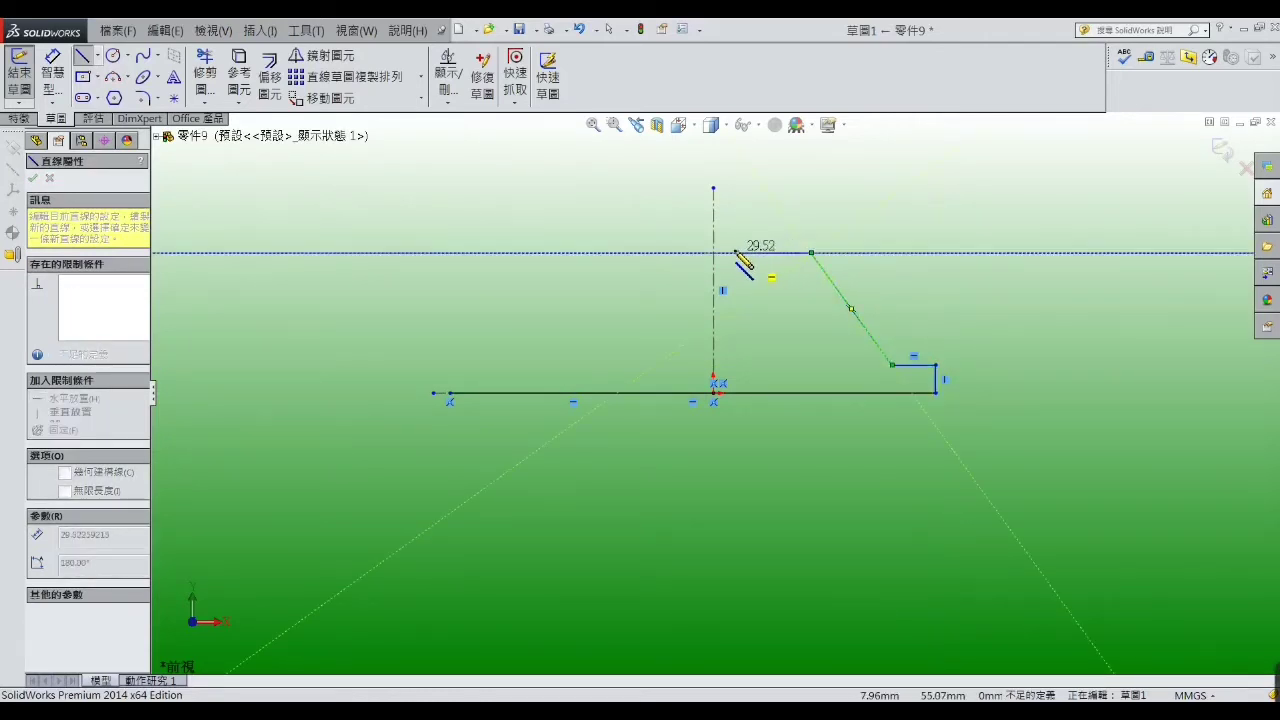
left_click(734, 252)
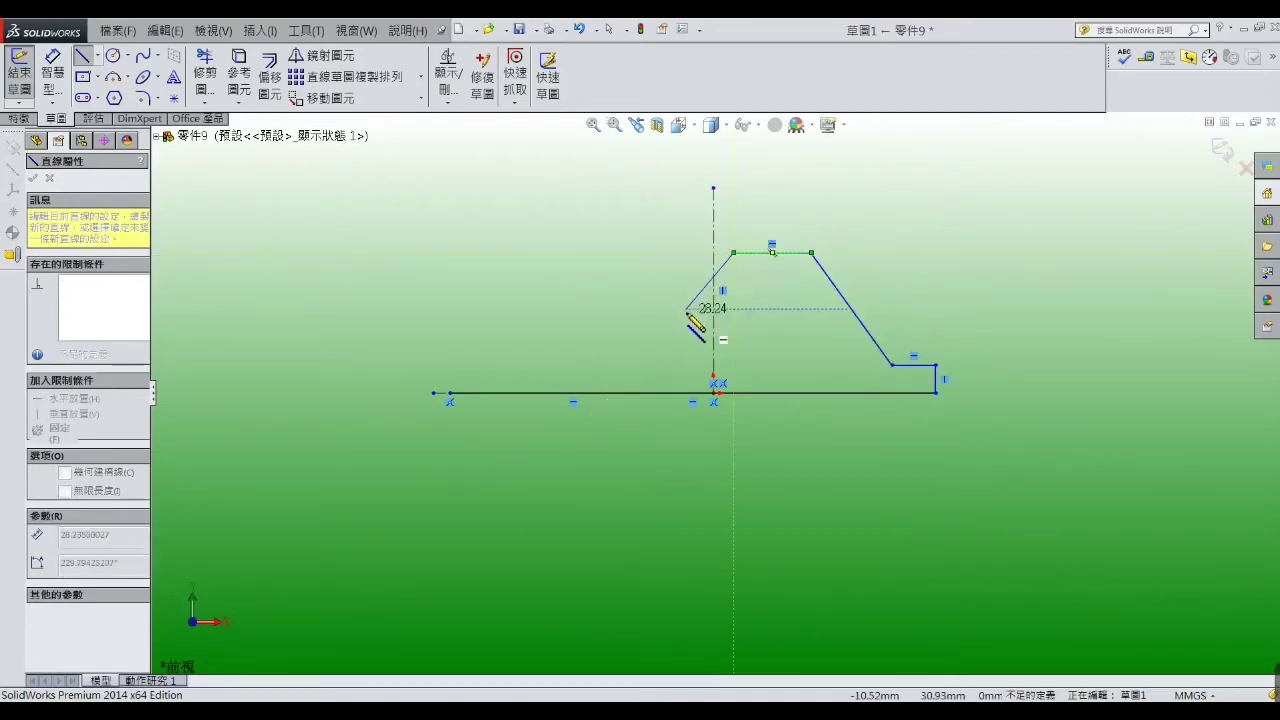
left_click(684, 318)
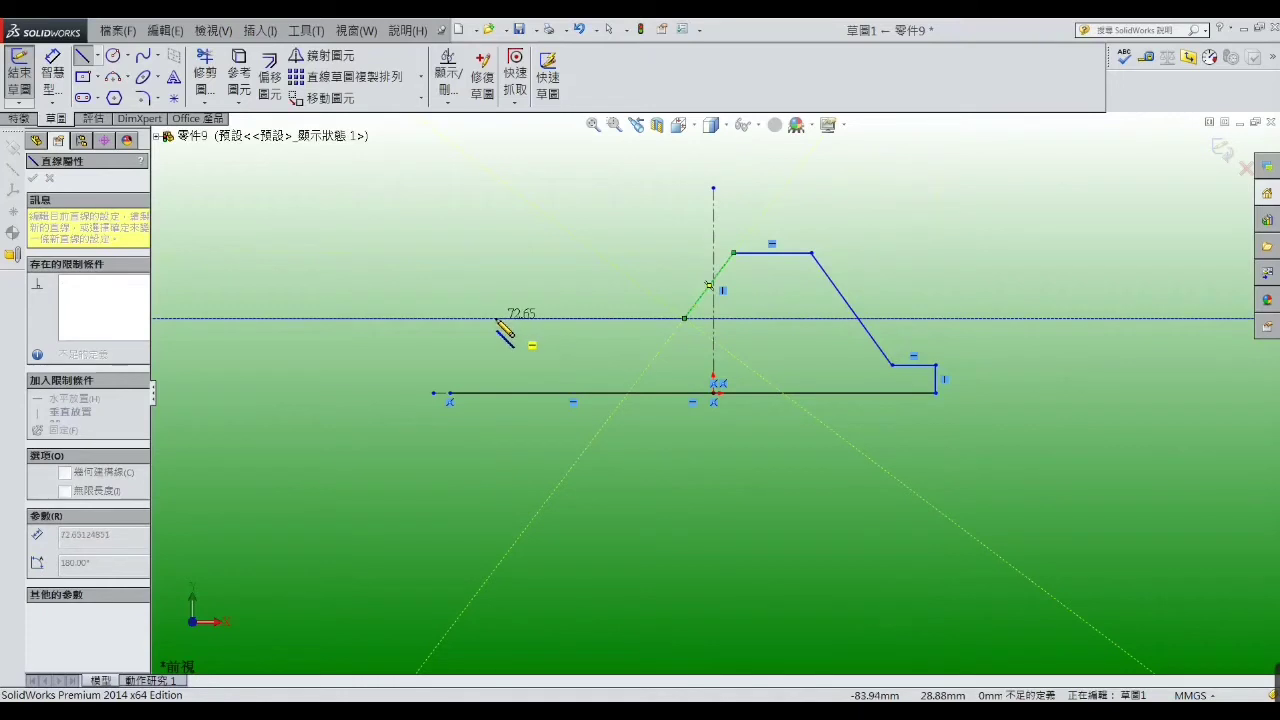
left_click(495, 318)
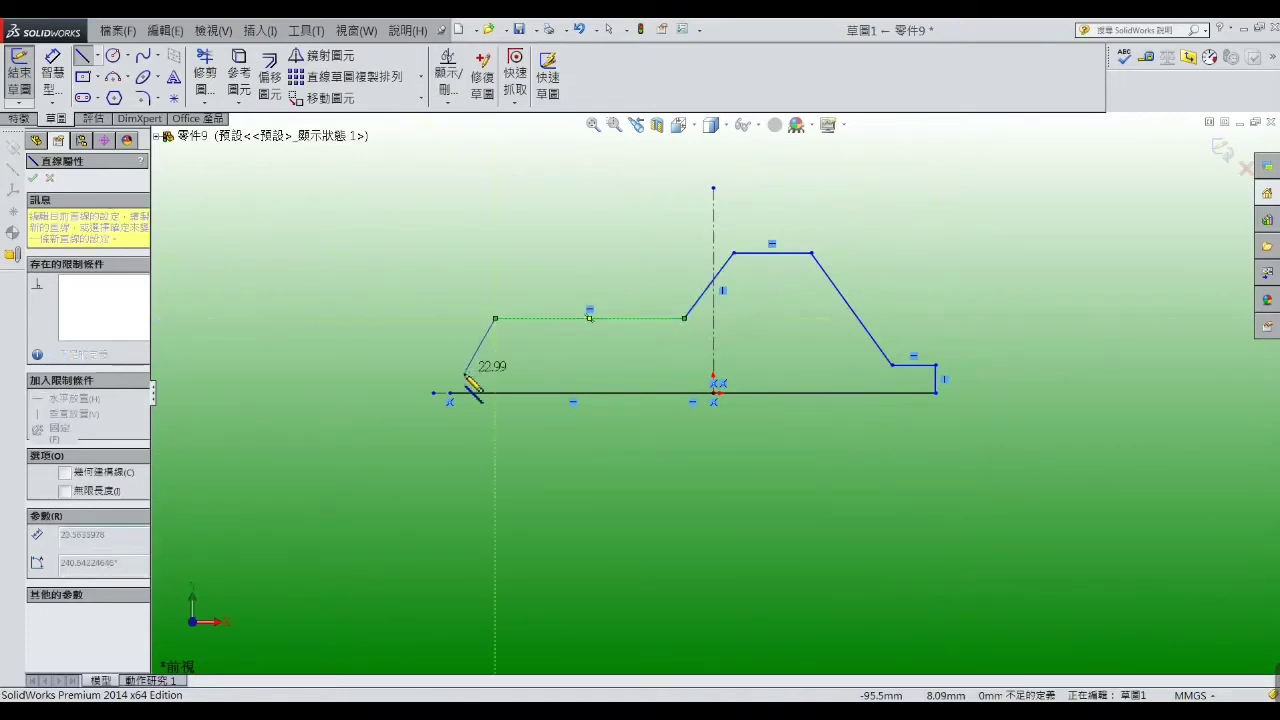
left_click(450, 393)
right_click(450, 393)
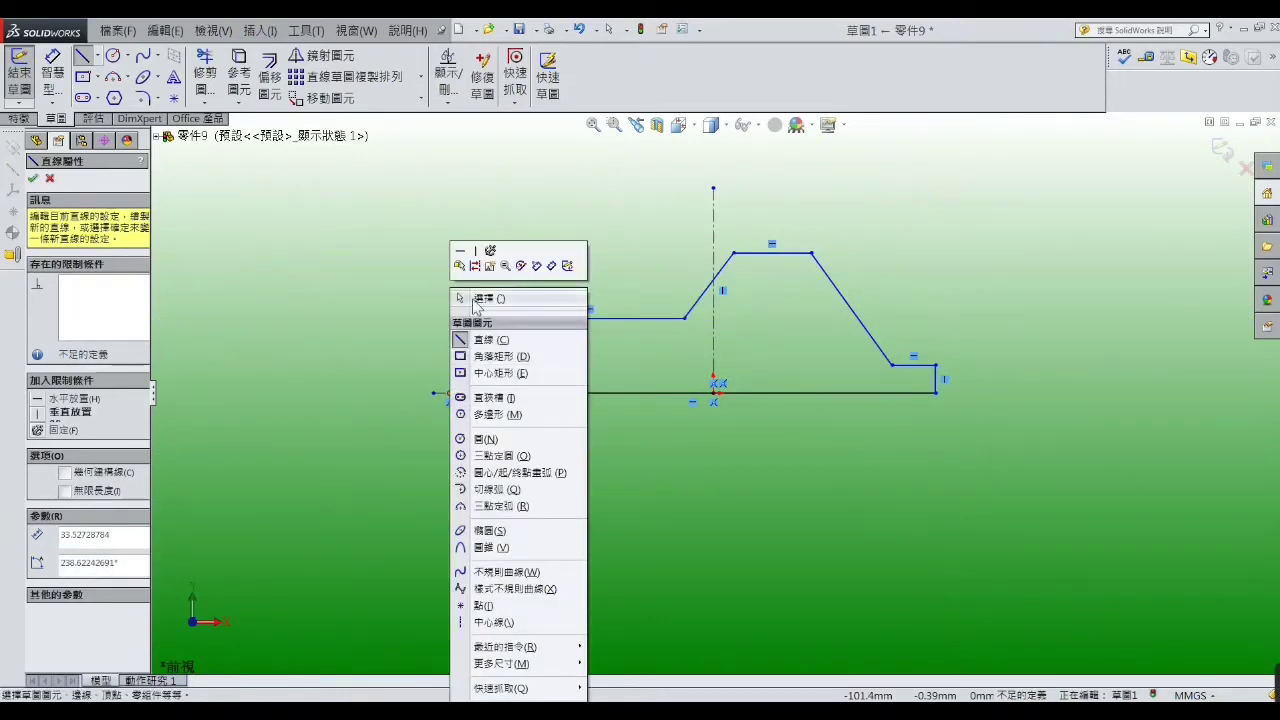
left_click(480, 298)
Make the slanted left edge of the profile vertical
left_click(477, 350)
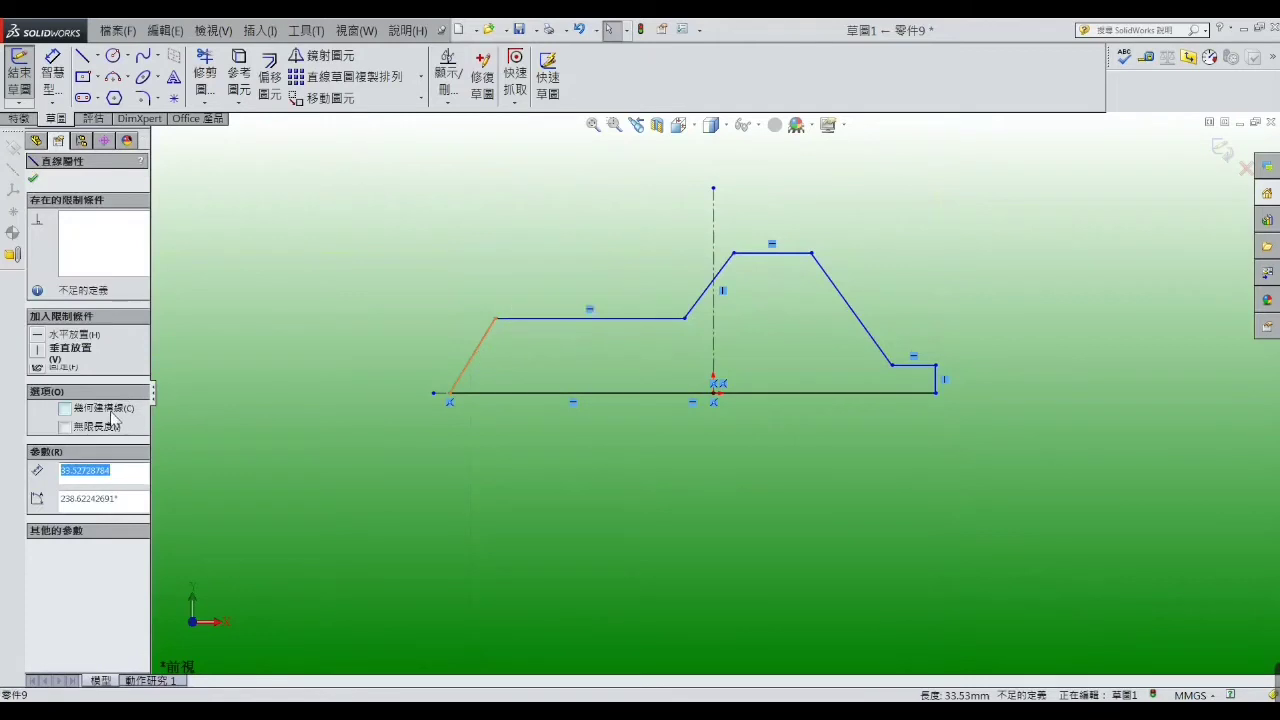
left_click(40, 355)
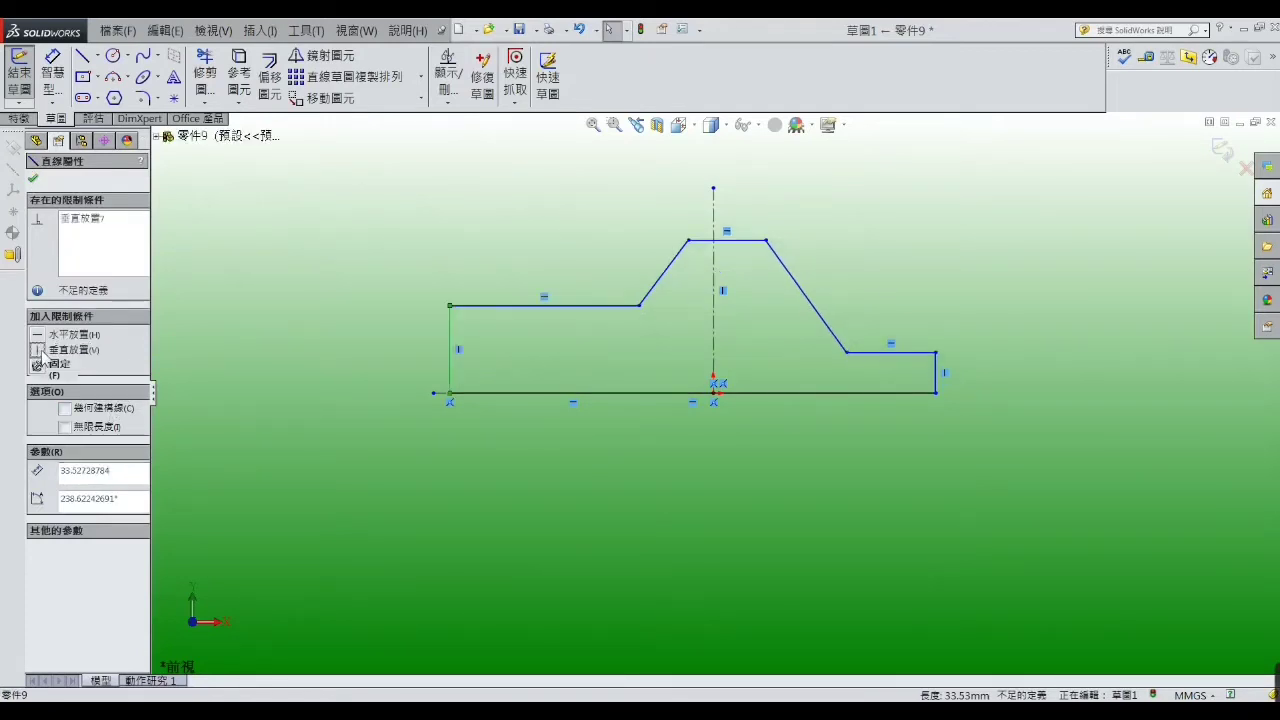
left_click(344, 327)
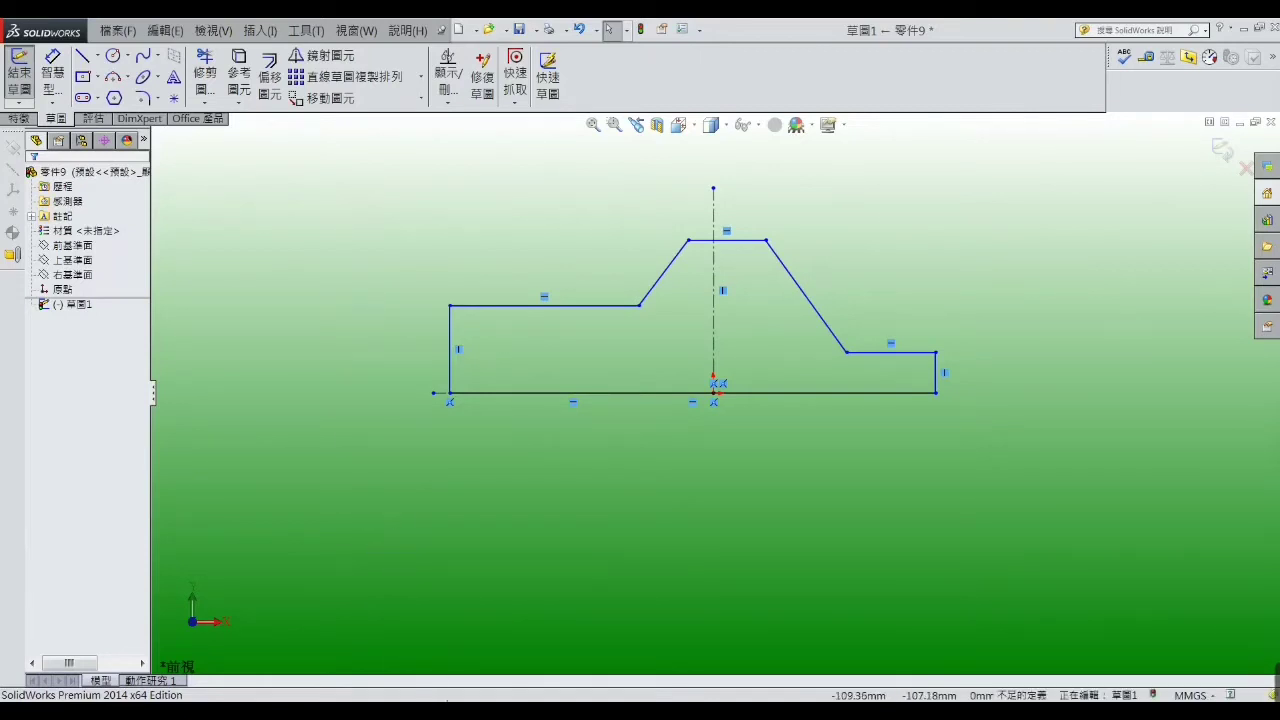
Dimension the right edge height 10, the top flat 15, and the top-to-right-end offset 35
left_click(52, 62)
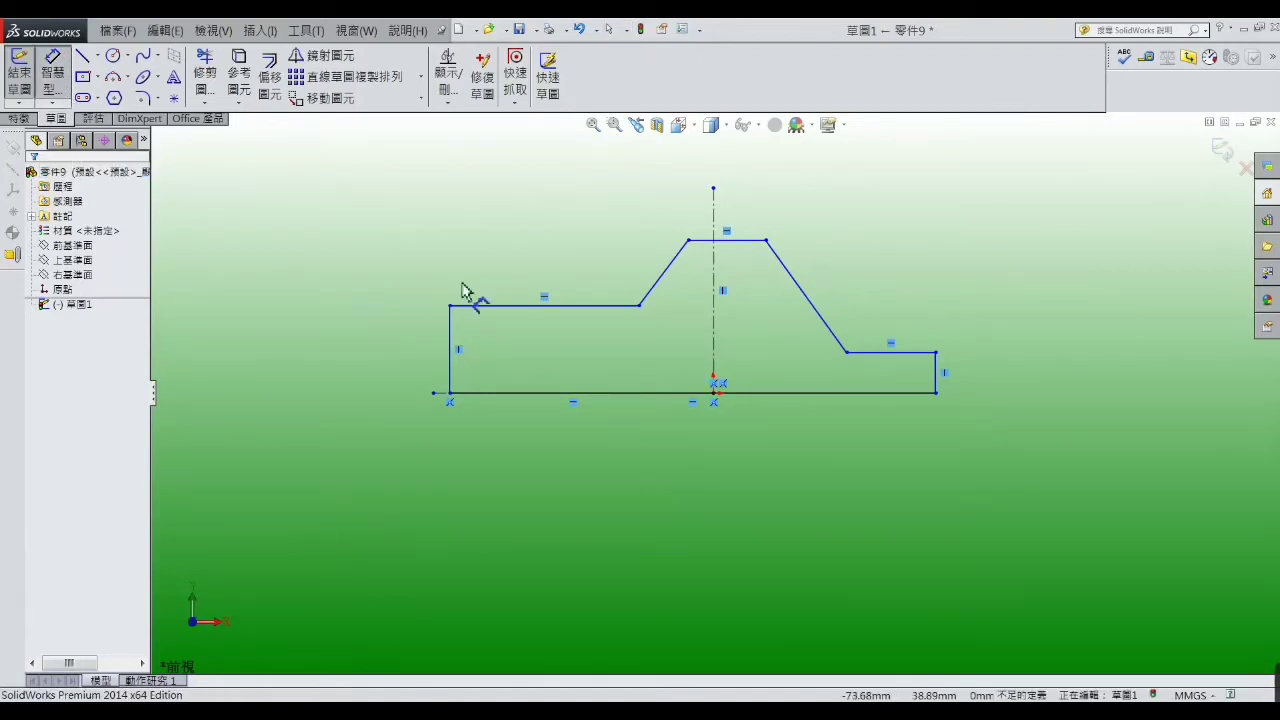
left_click(940, 375)
left_click(975, 370)
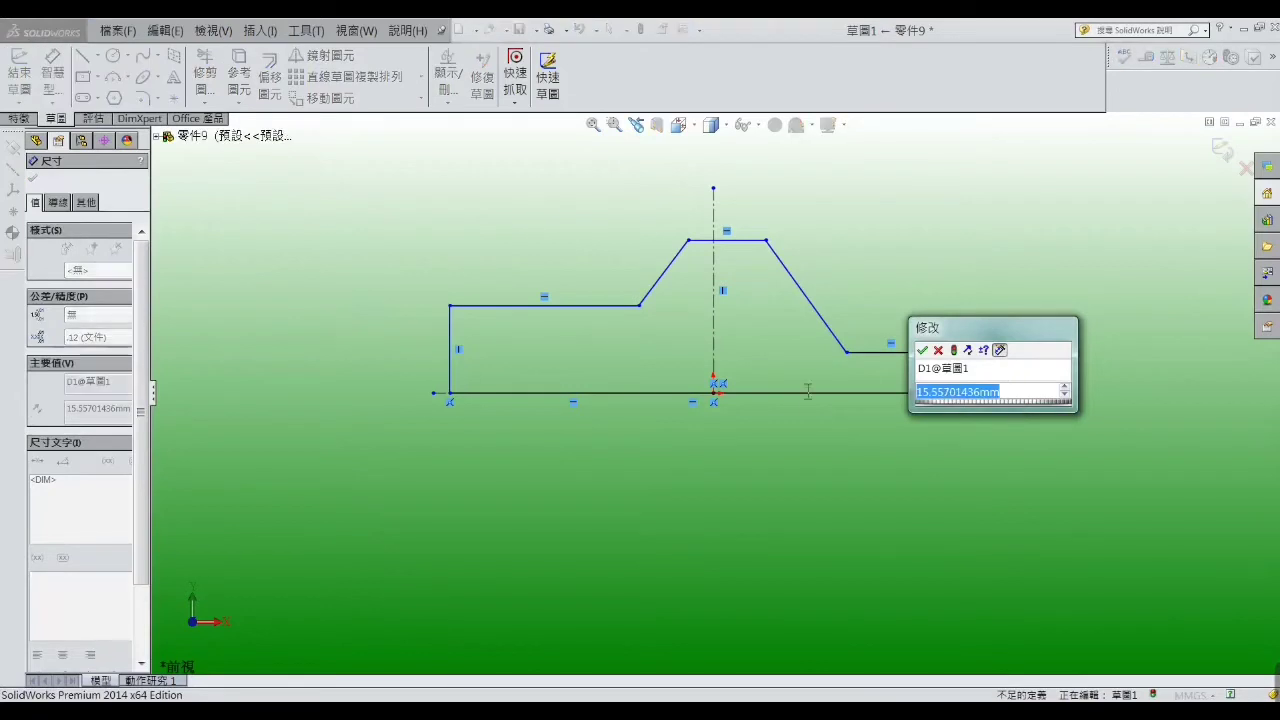
type("1")
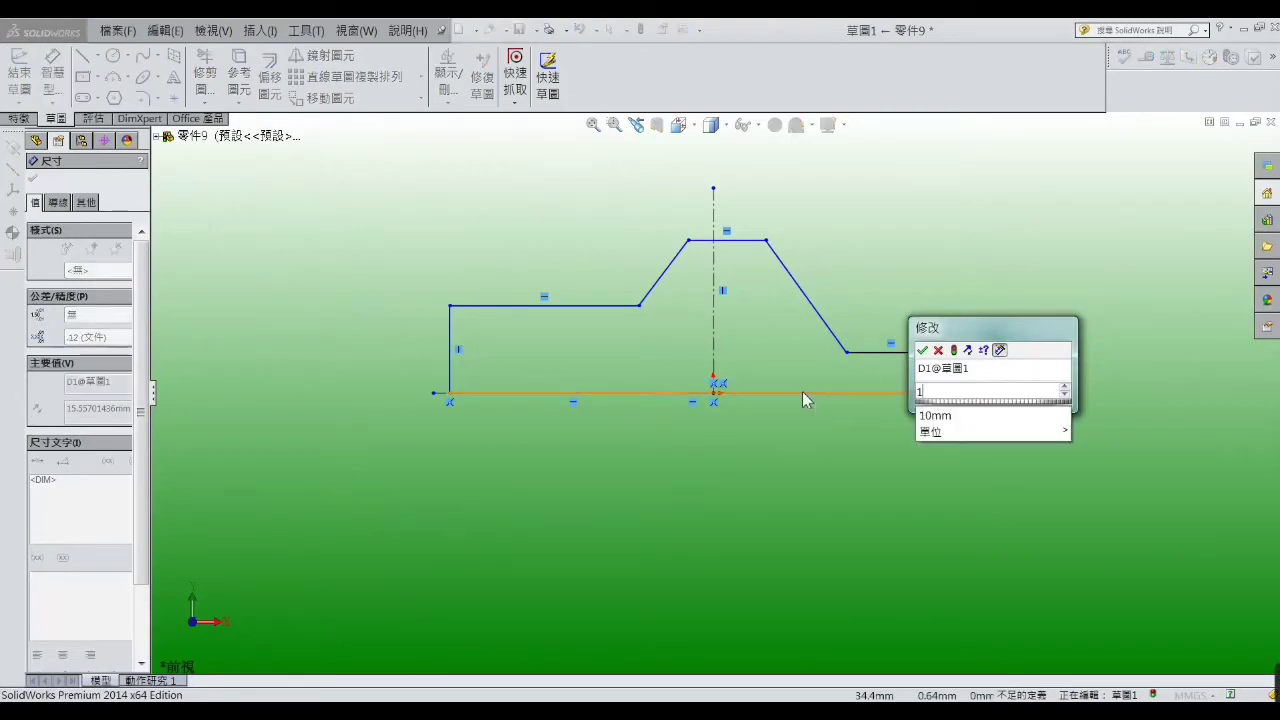
type("0")
key("Return")
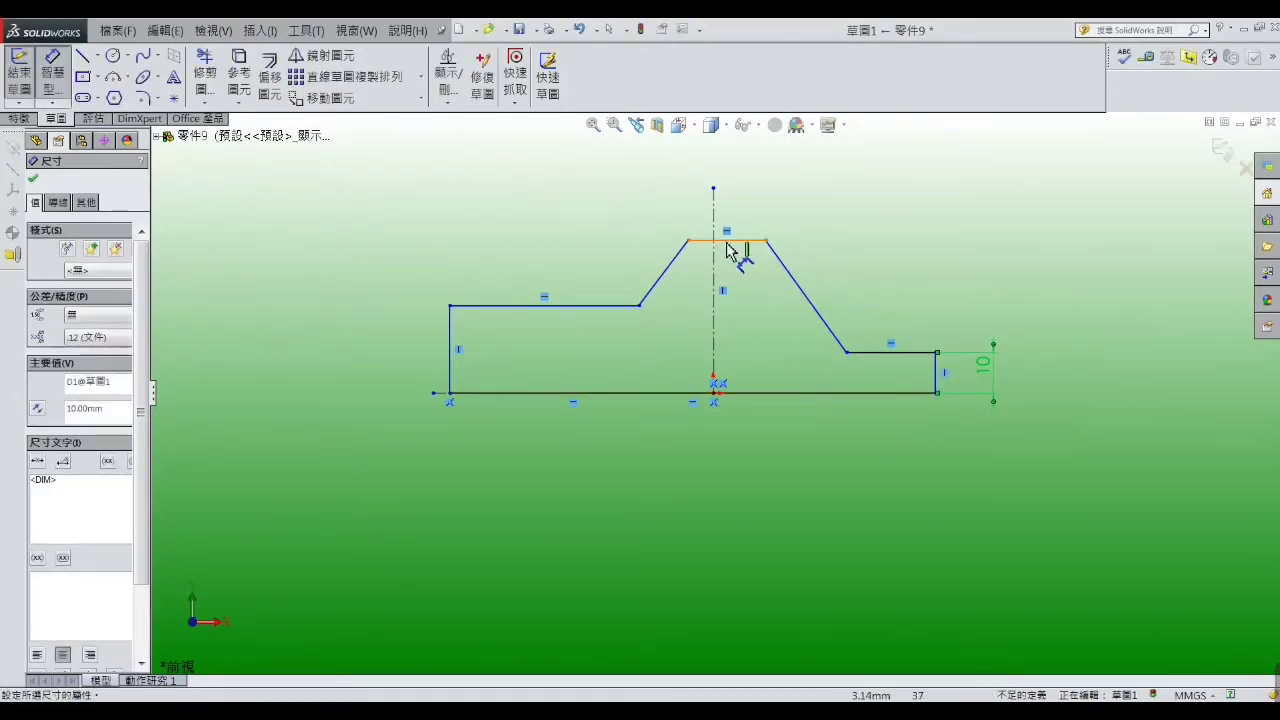
left_click(741, 241)
left_click(739, 224)
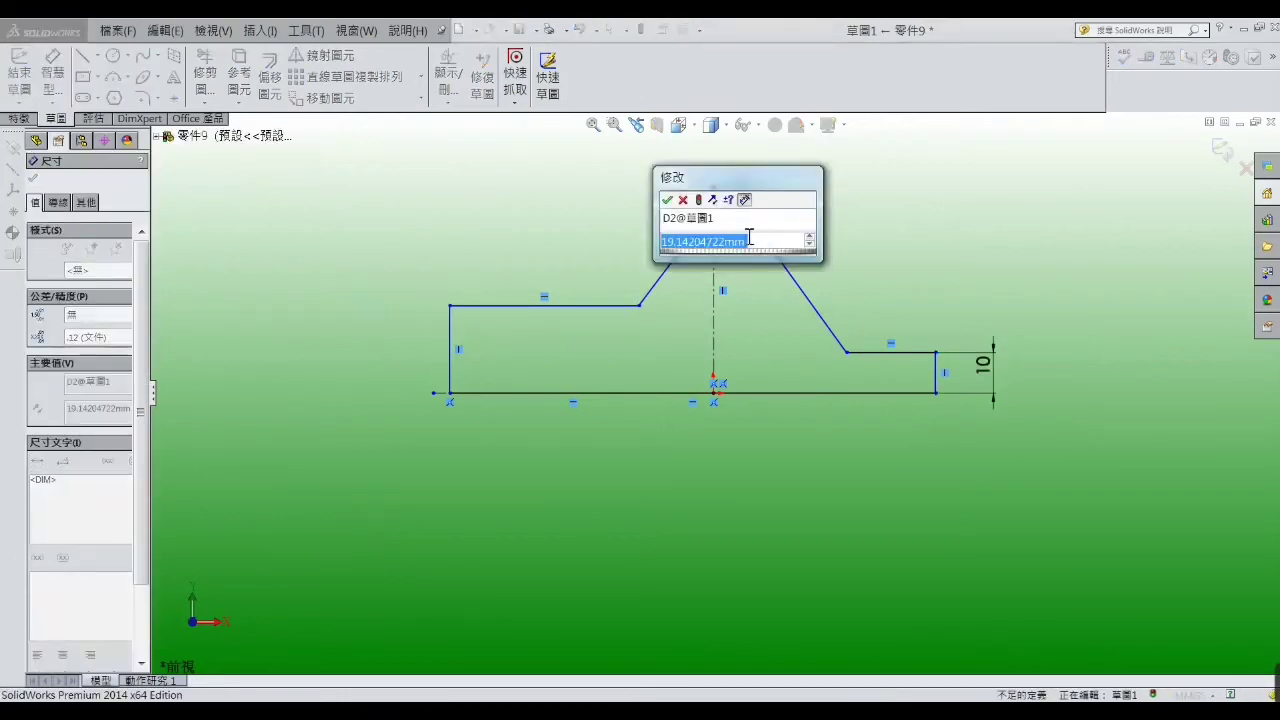
type("15")
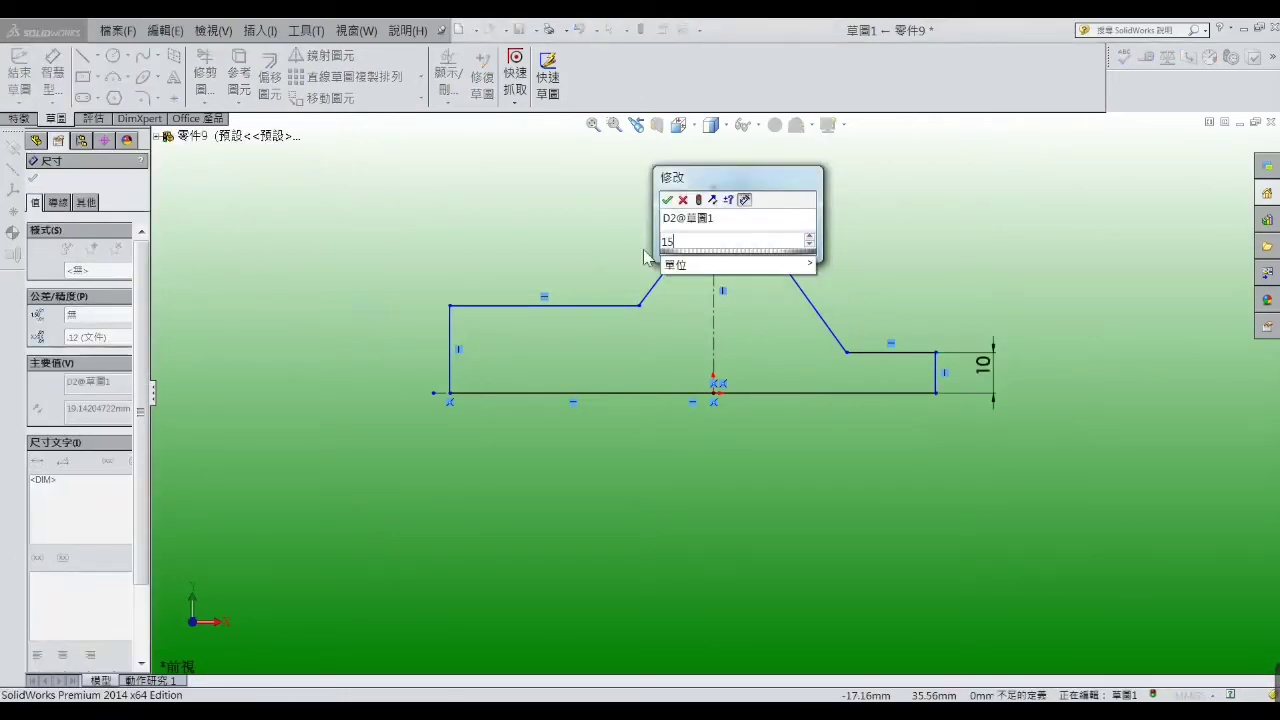
key("Return")
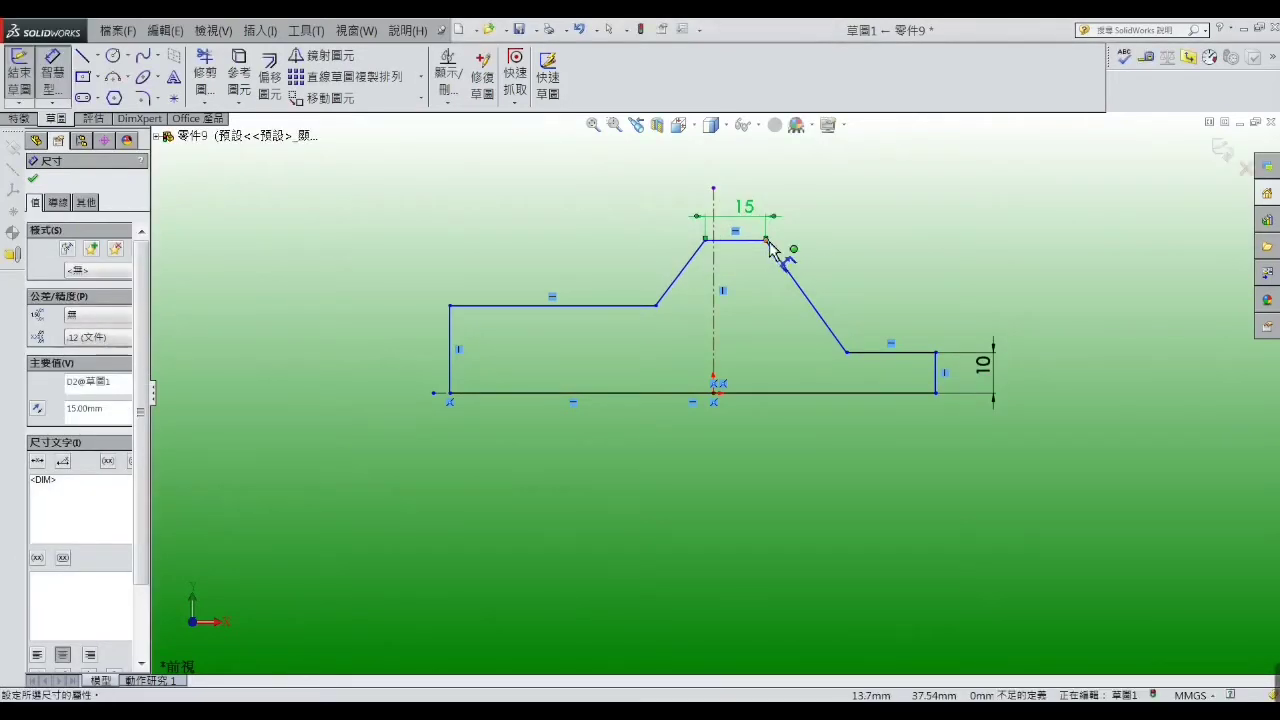
left_click(766, 239)
left_click(935, 354)
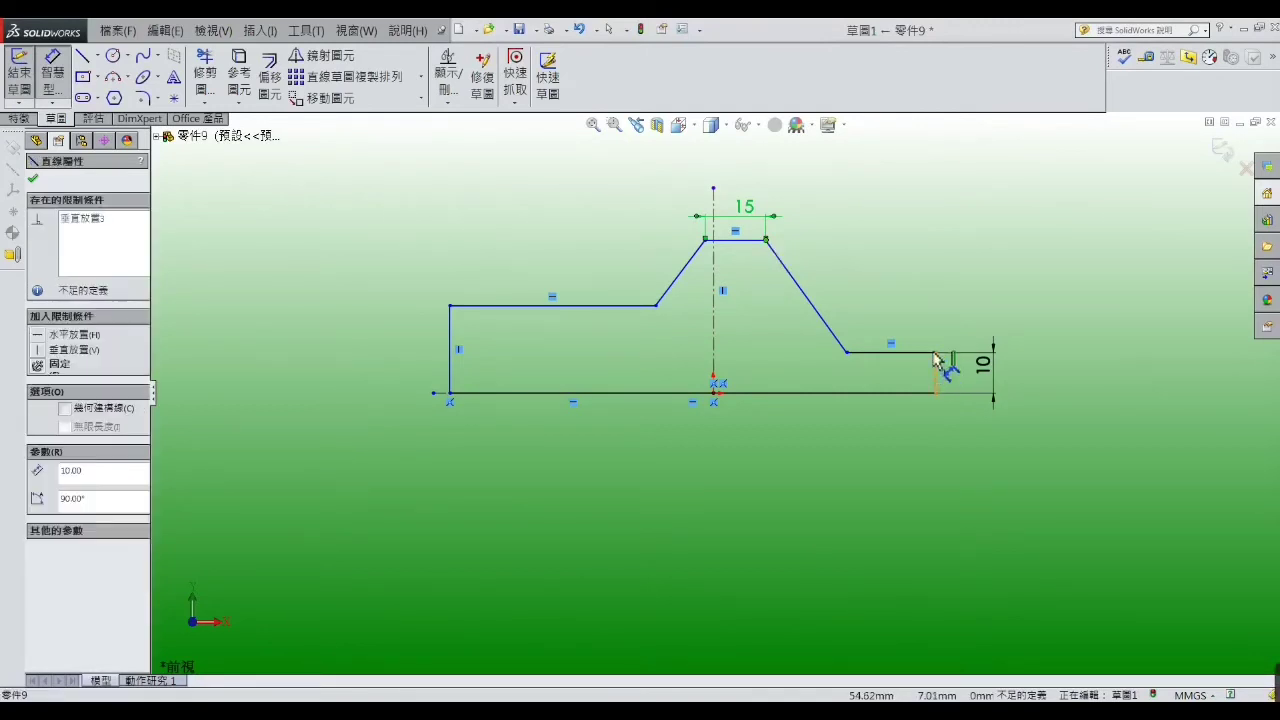
left_click(882, 232)
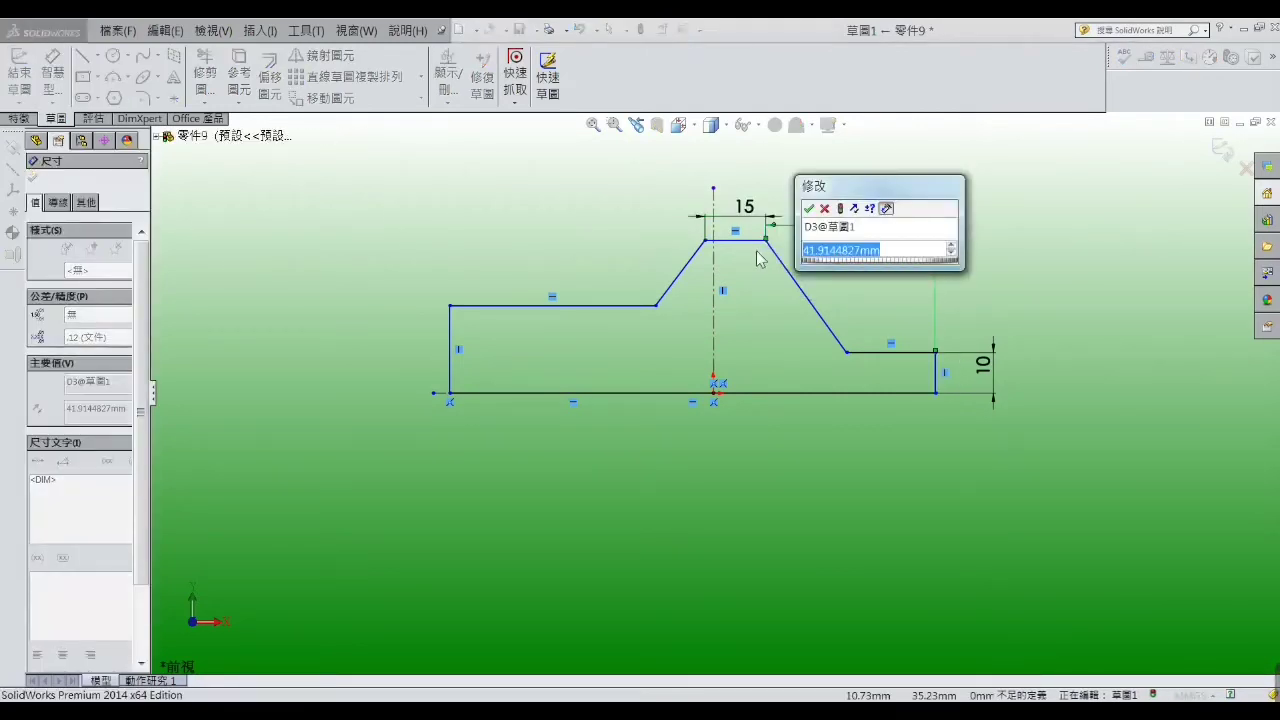
type("35")
key("Return")
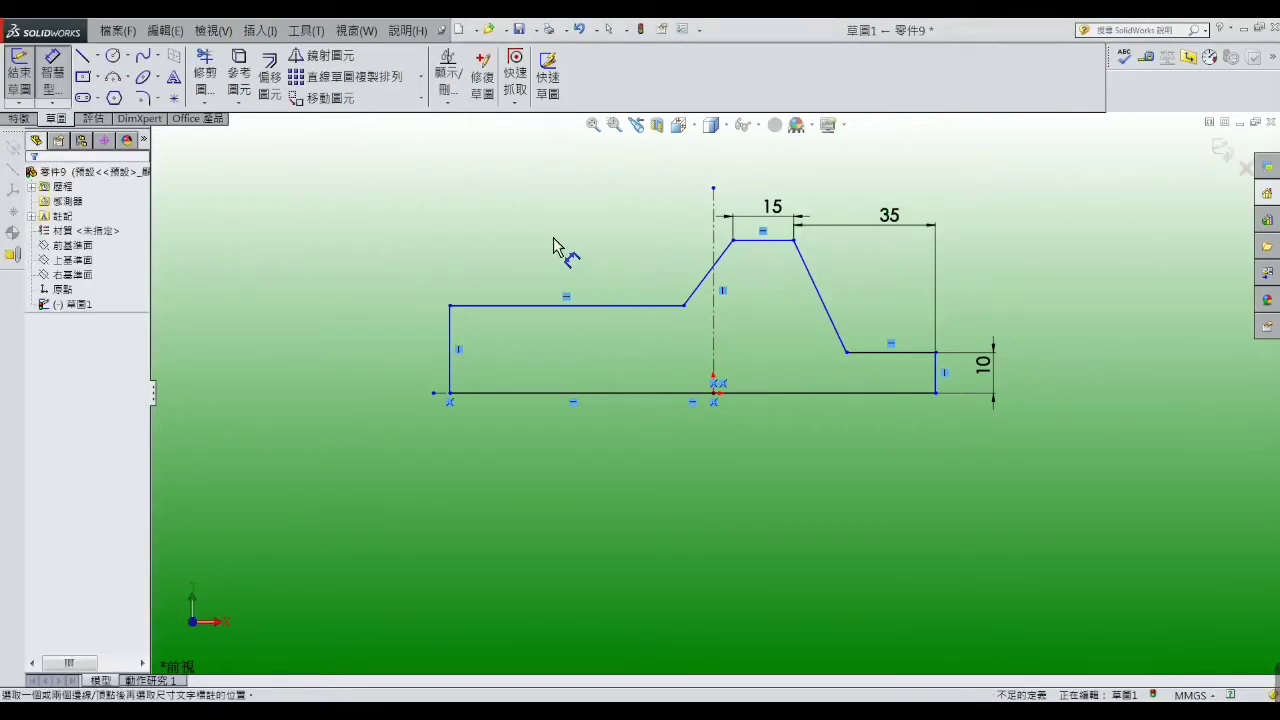
Check the reference drawing, then begin a height dimension on the sketch's left edge
key("alt+Tab")
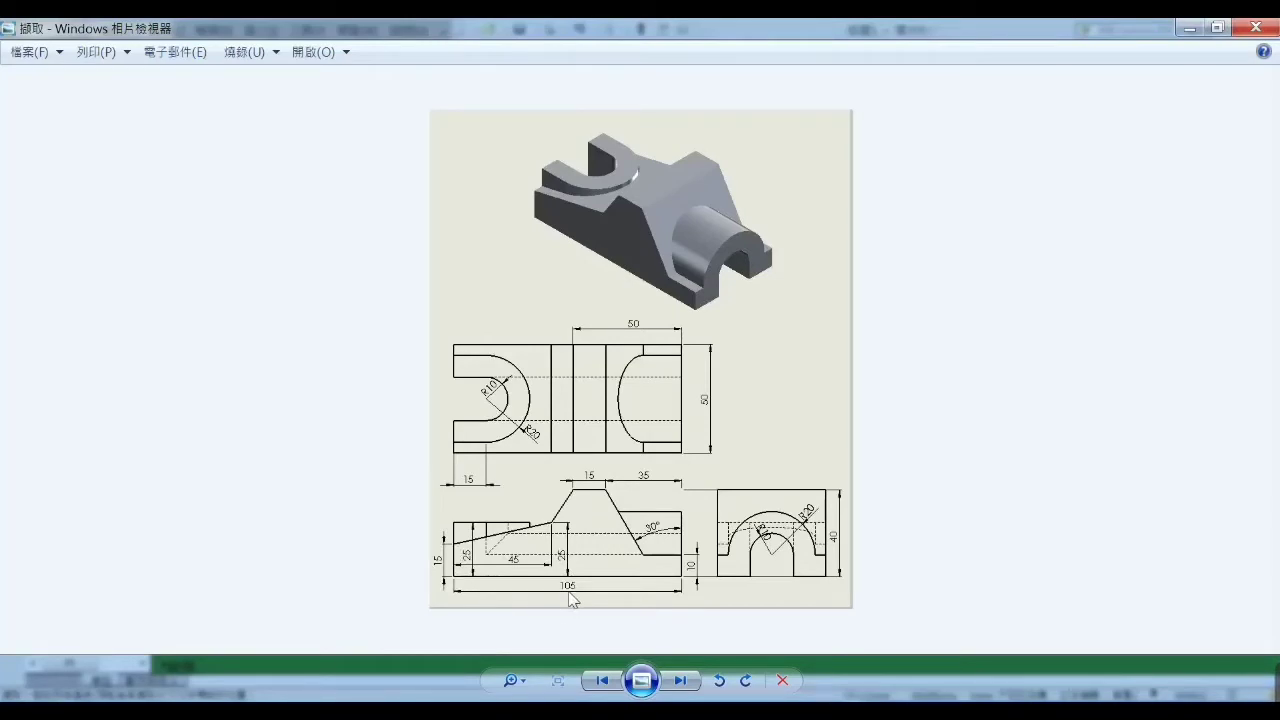
left_click(1189, 31)
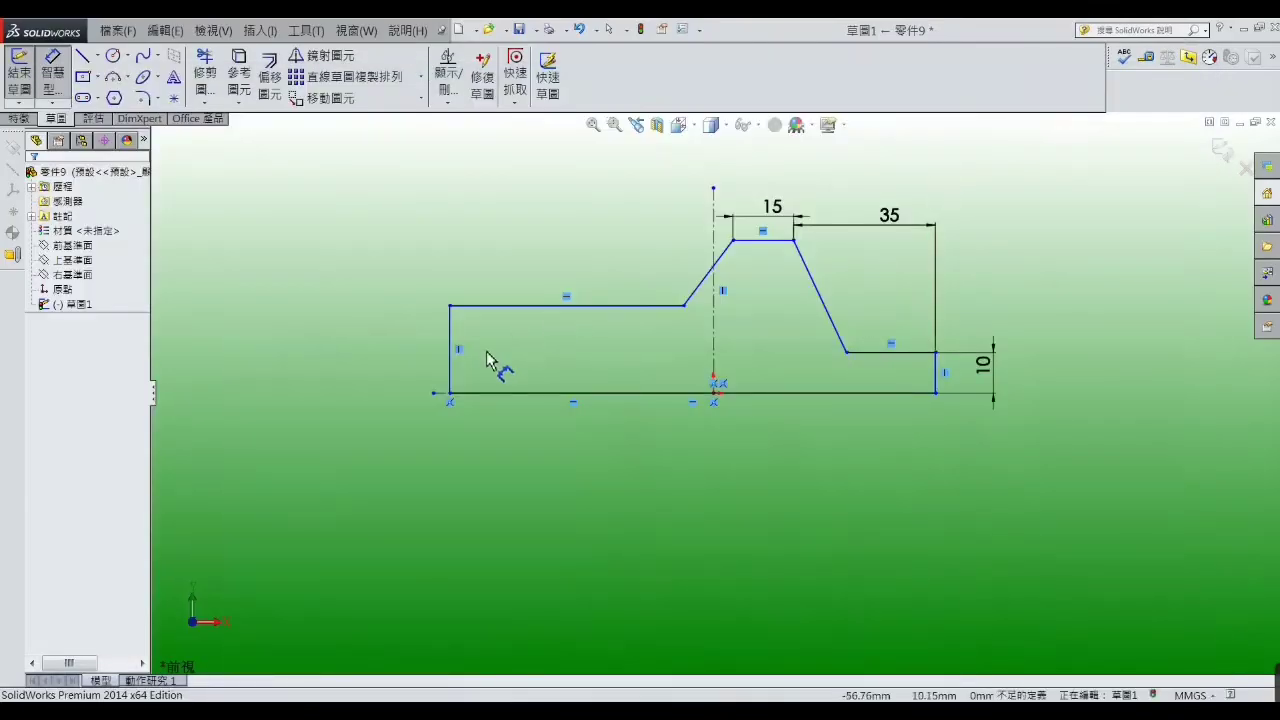
left_click(451, 357)
left_click(416, 364)
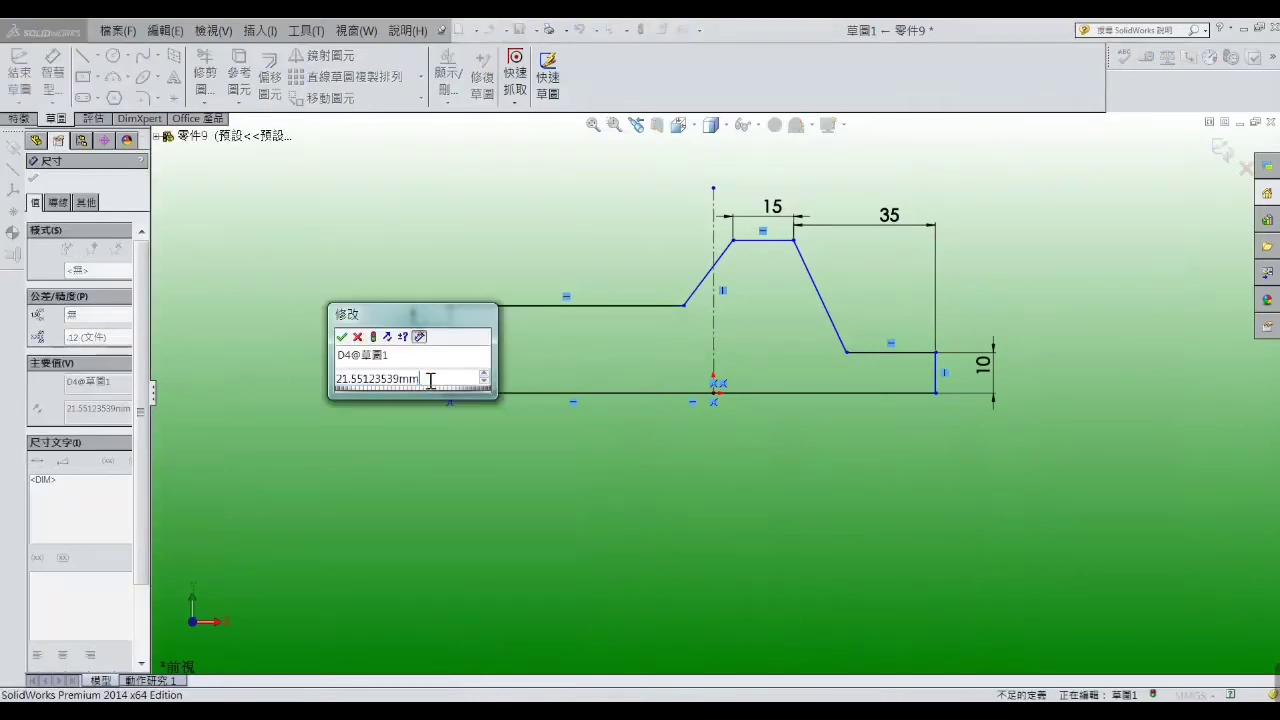
Set the left edge height to 15 and the overall bottom length to 105
type("15")
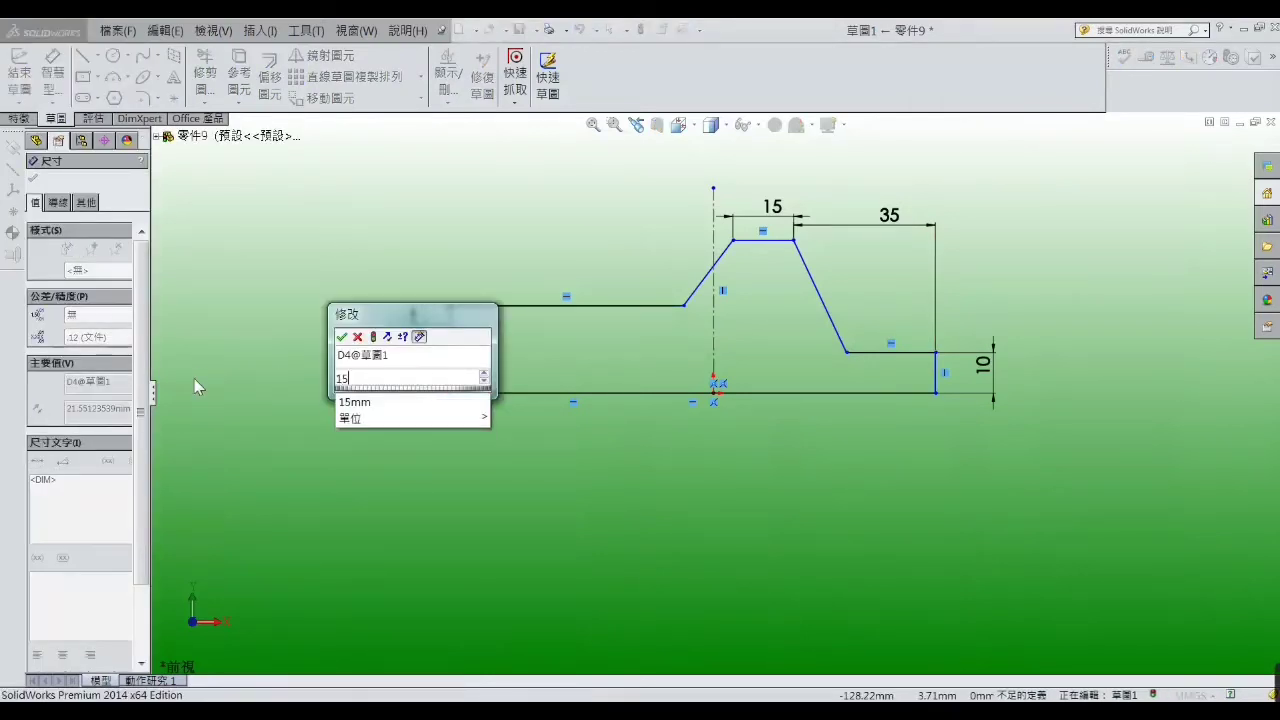
key("Return")
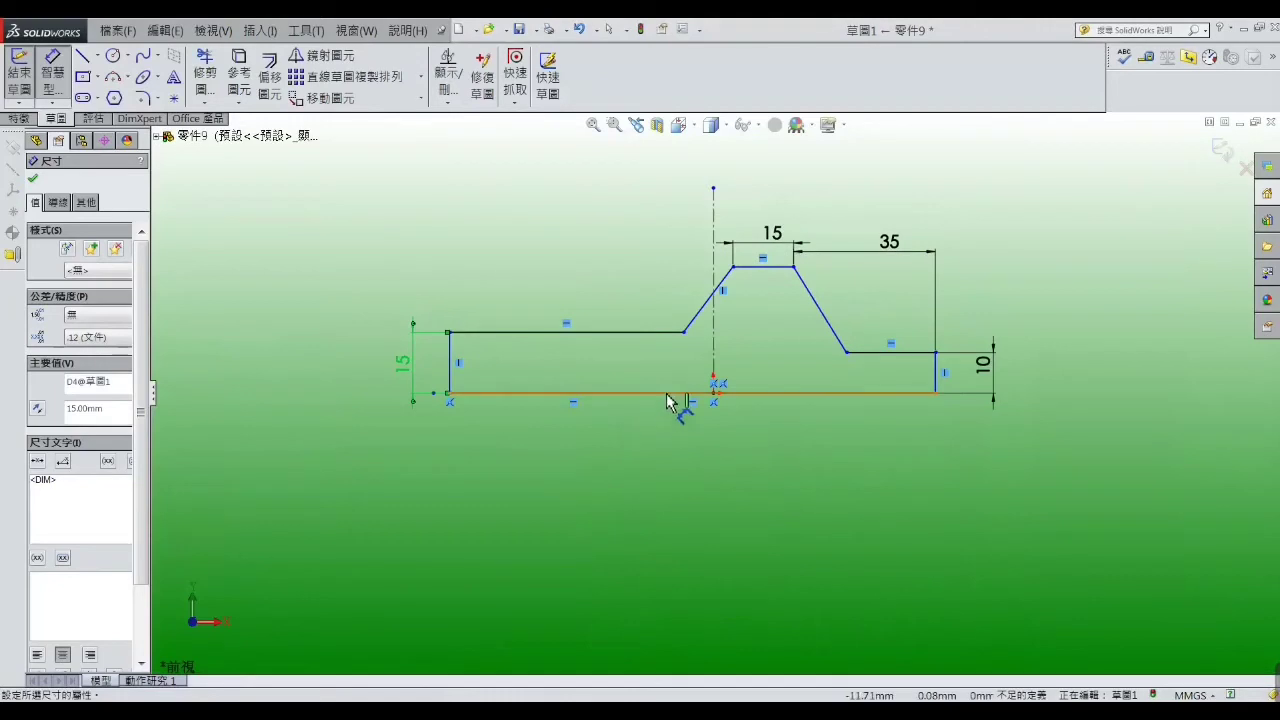
left_click(674, 393)
left_click(668, 440)
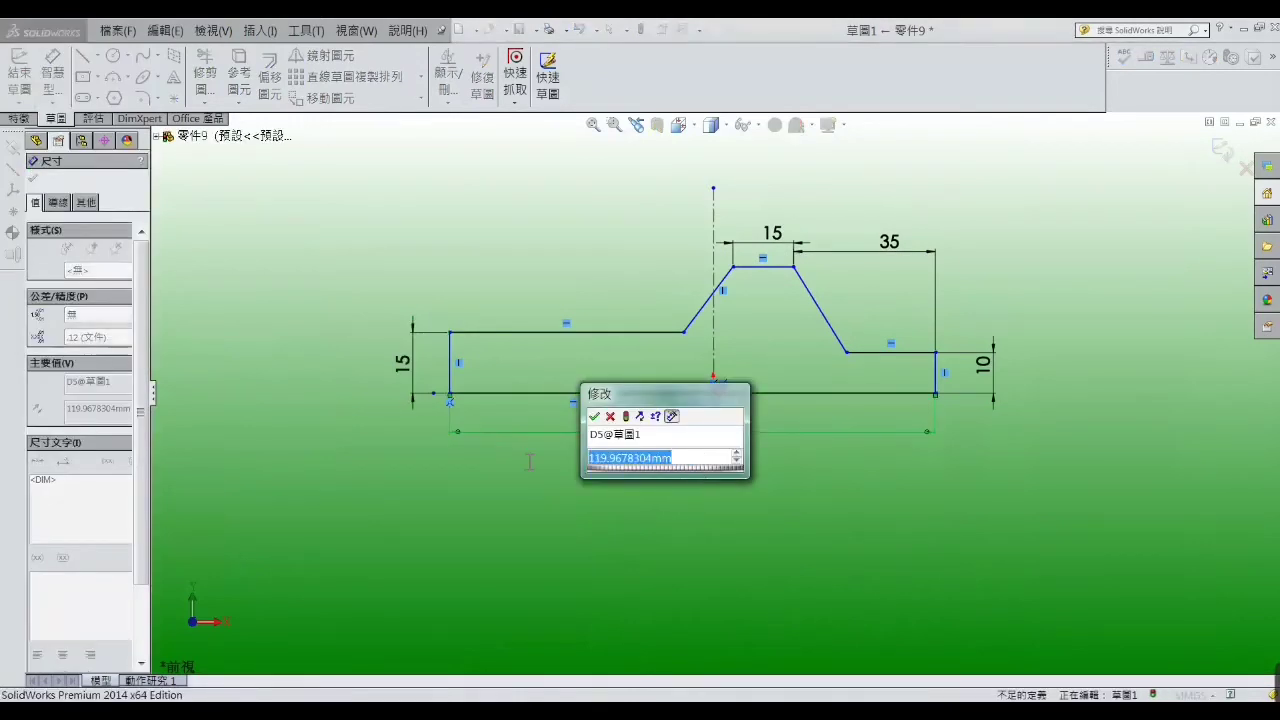
type("10")
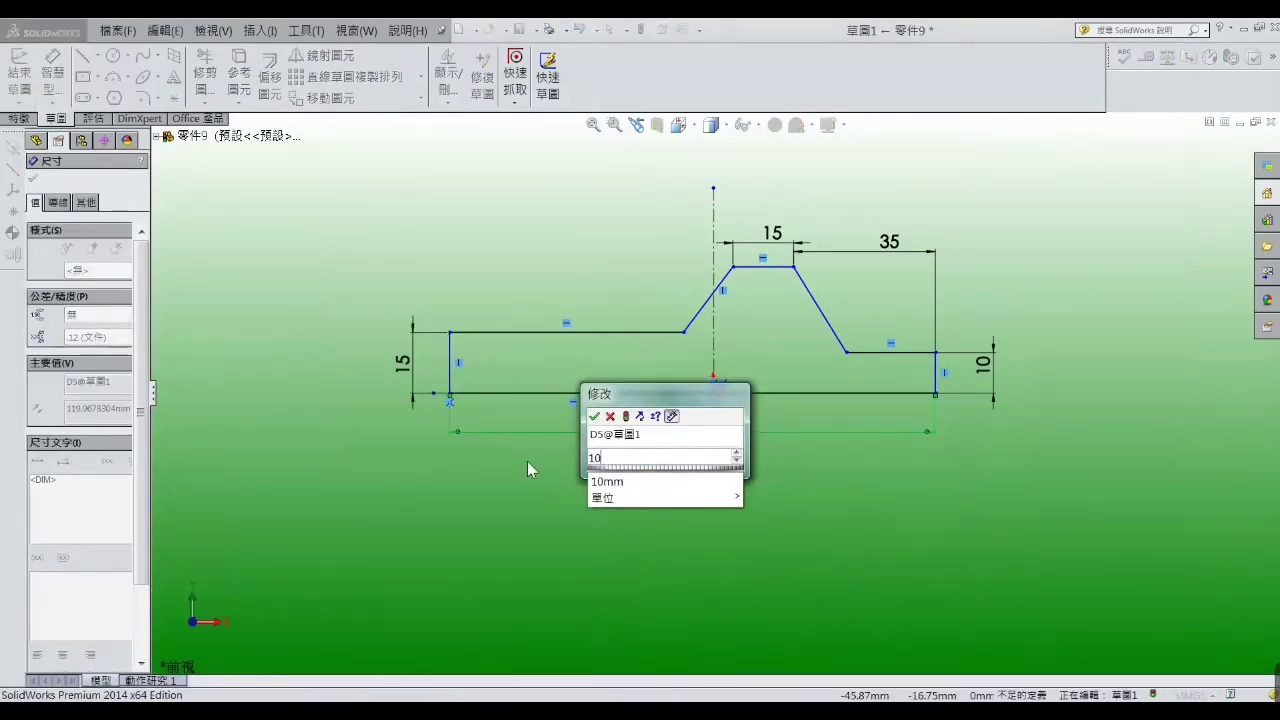
type("5")
key("Return")
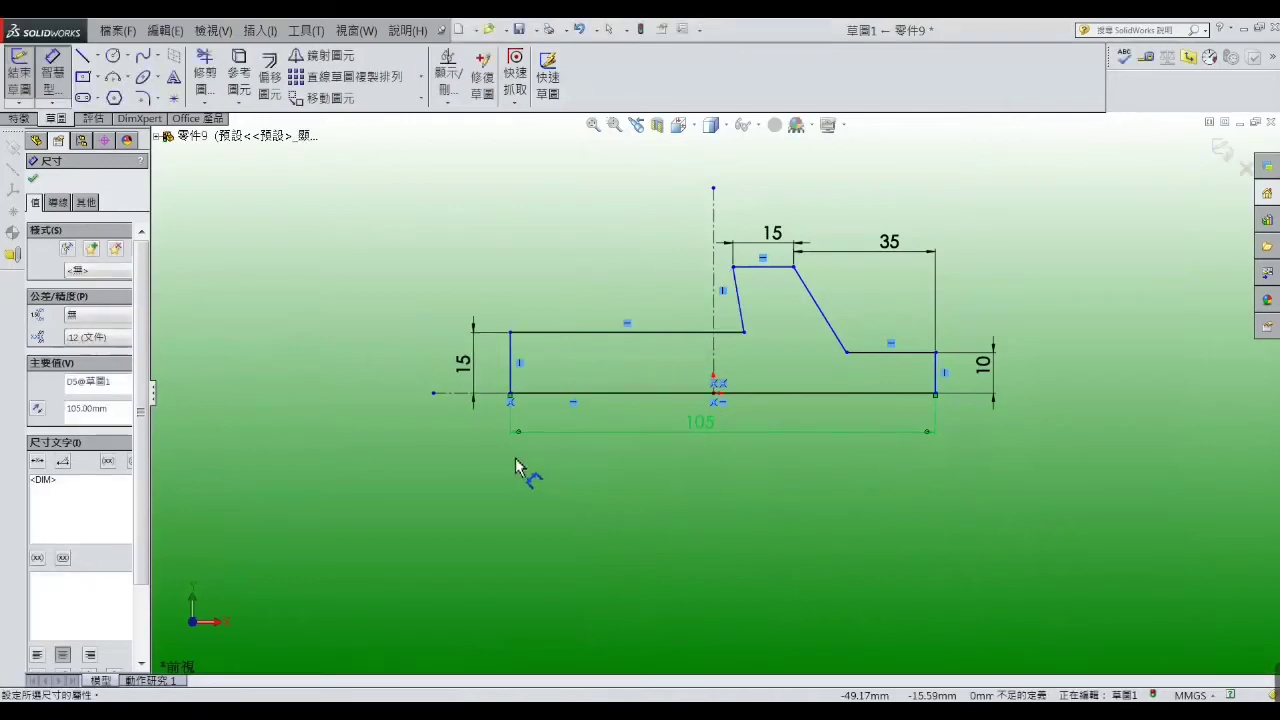
right_click(556, 210)
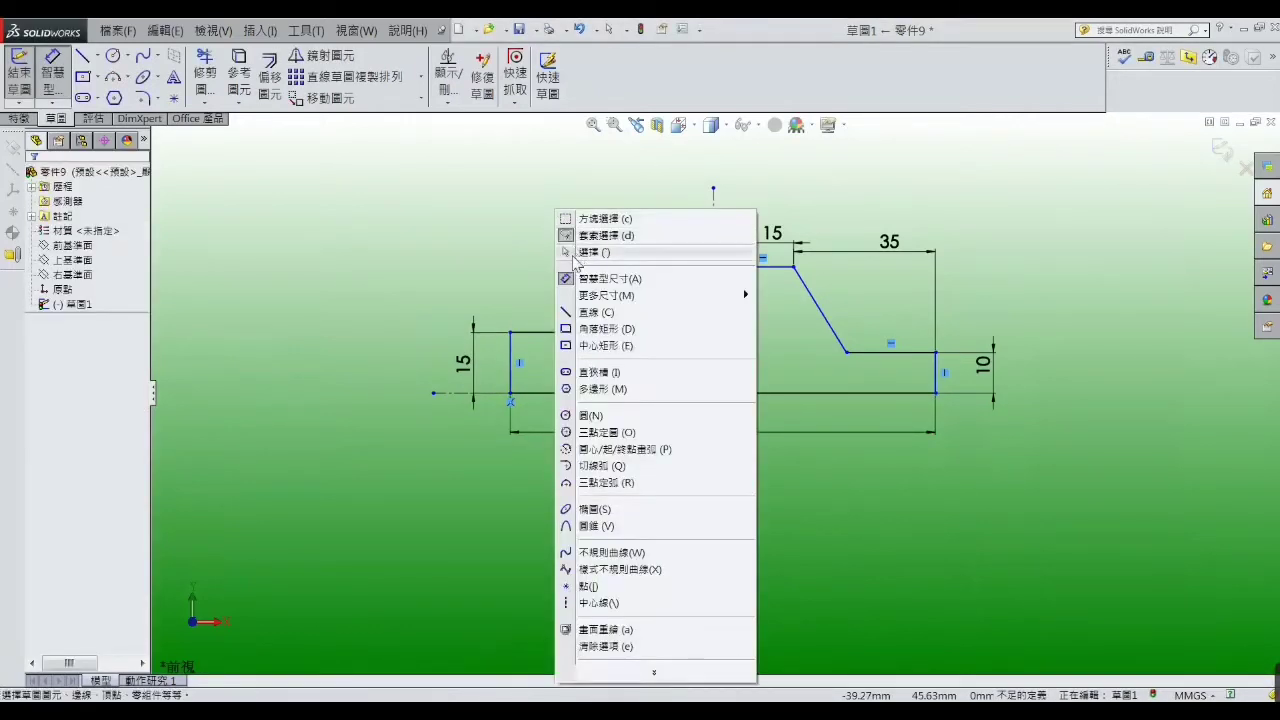
left_click(595, 252)
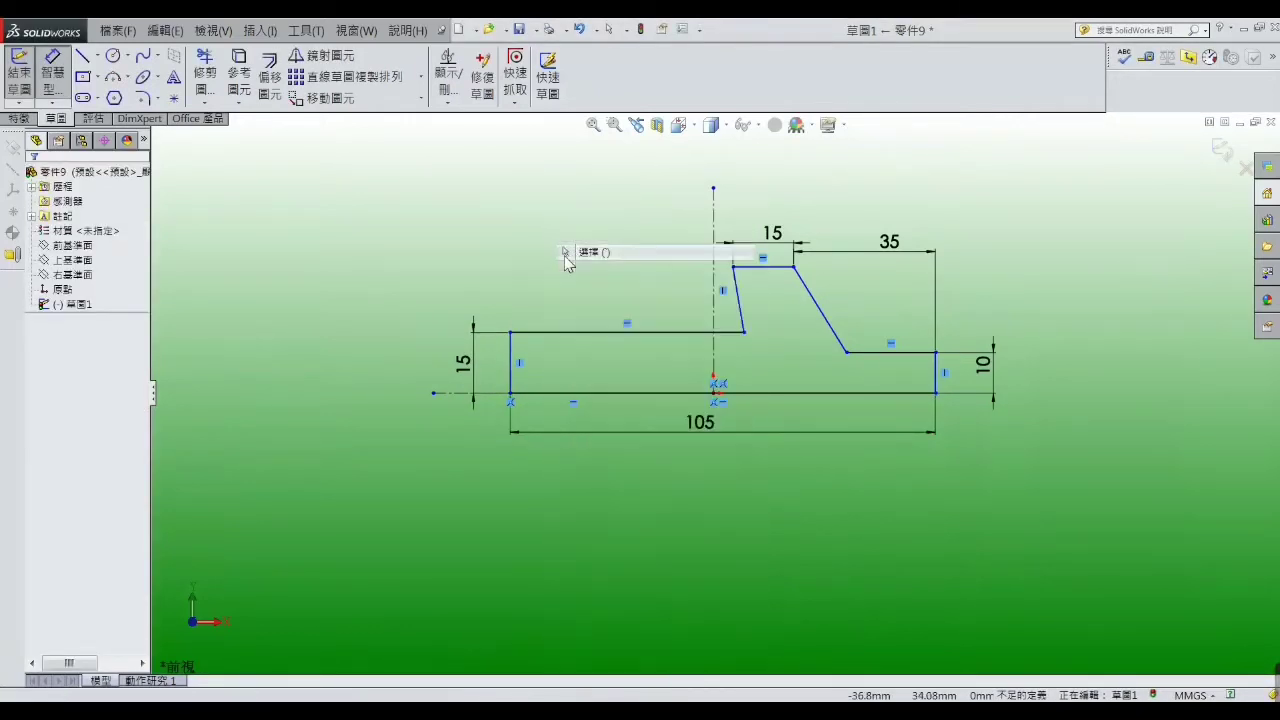
Dimension the upper left shoulder line to a length of 45
left_click(52, 68)
left_click(618, 340)
left_click(618, 350)
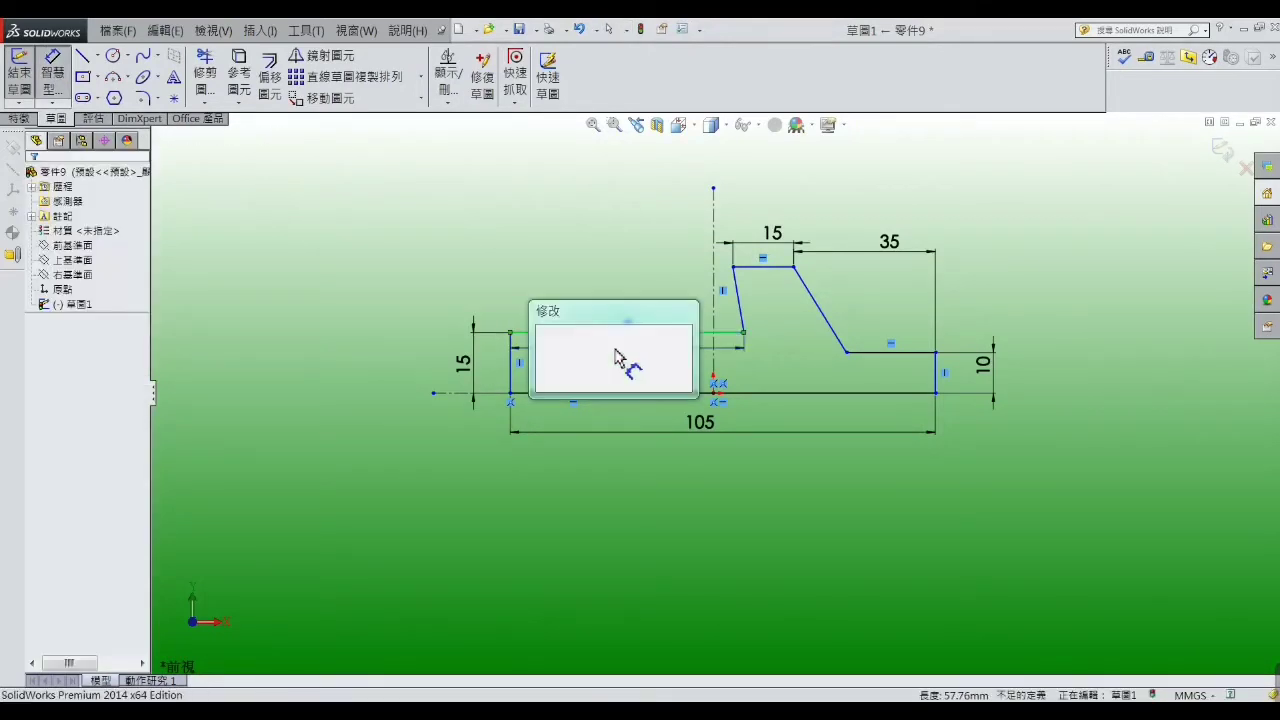
left_click_drag(590, 376, 518, 382)
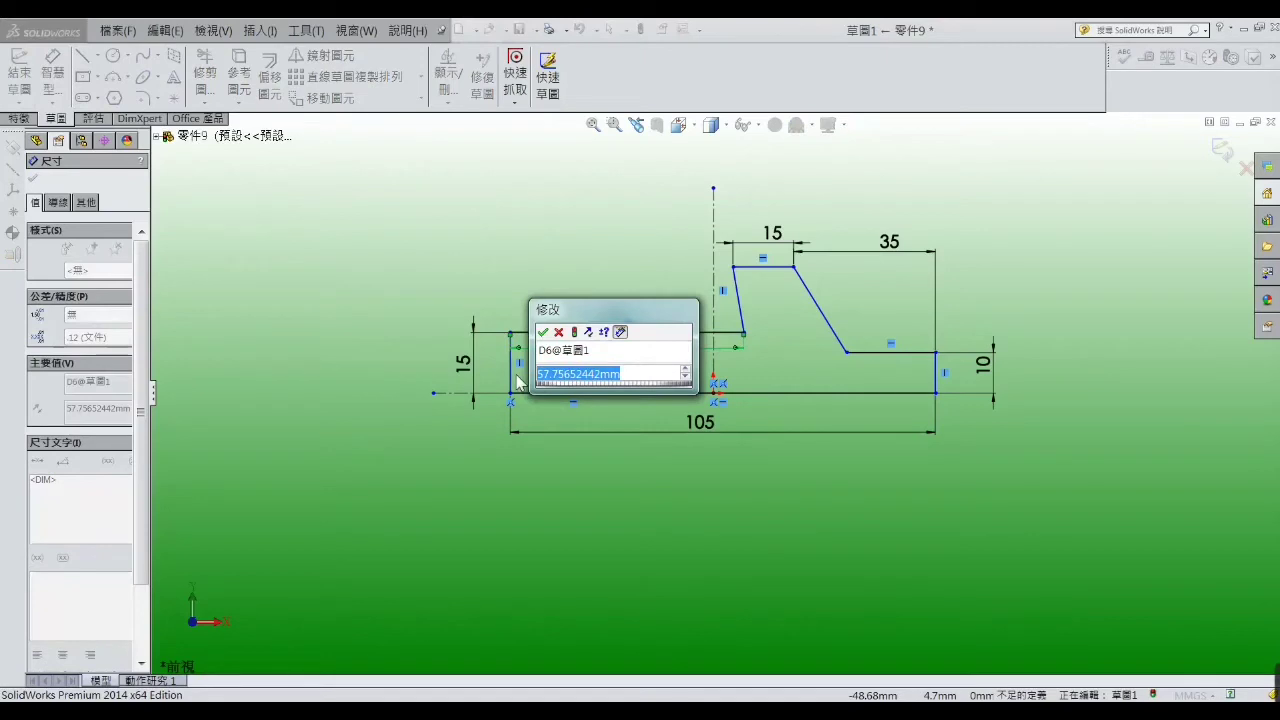
type("45")
key("Return")
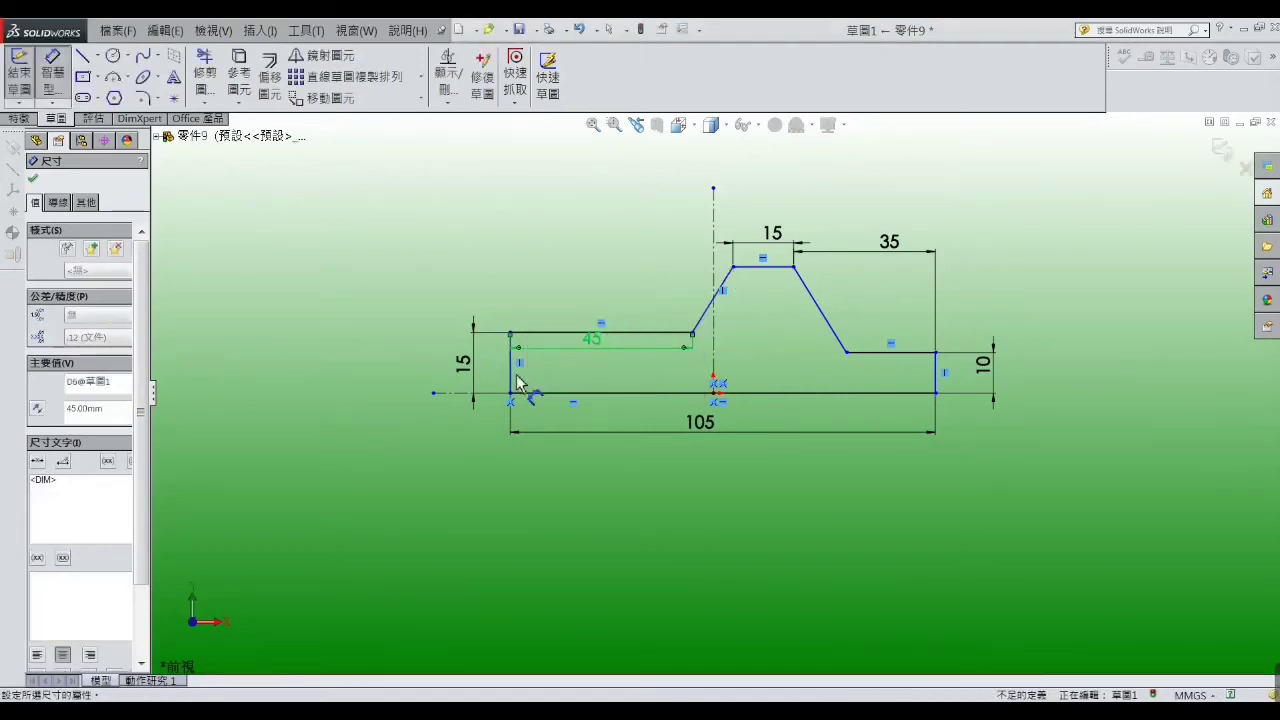
left_click(550, 258)
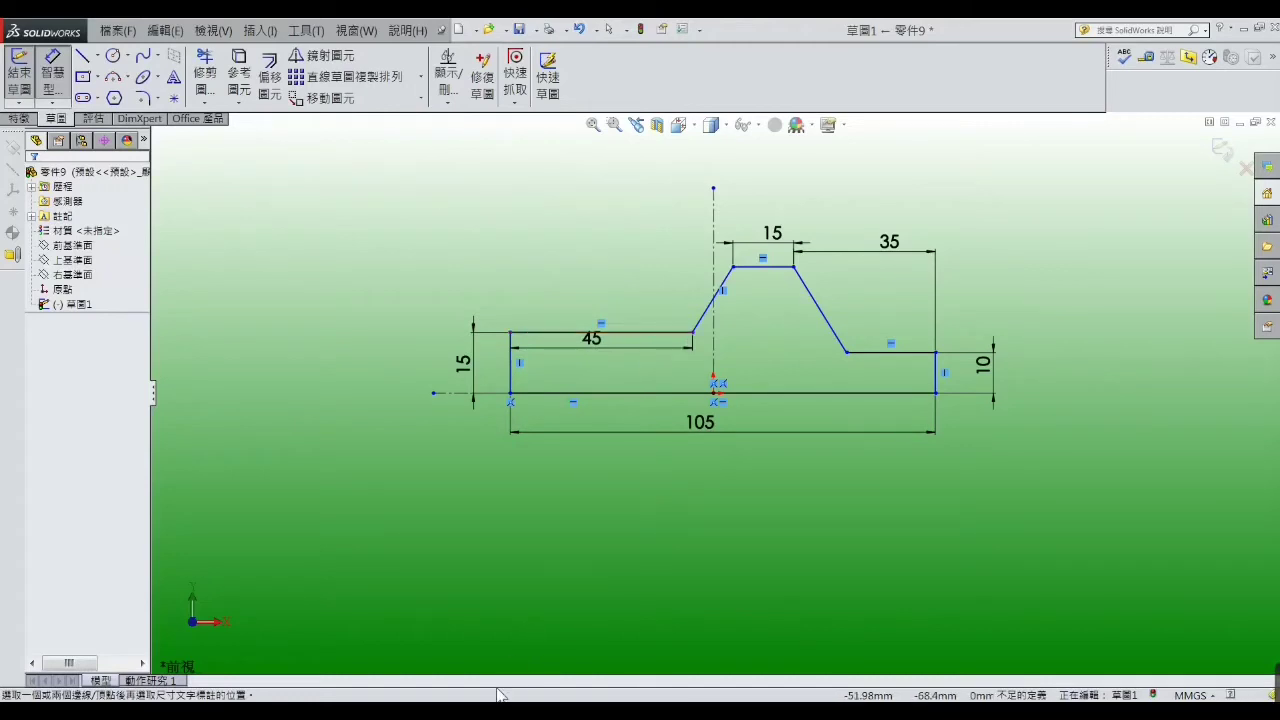
Move the 45 dimension lower and delete the shoulder line's horizontal relation
left_click(693, 338)
right_click(660, 264)
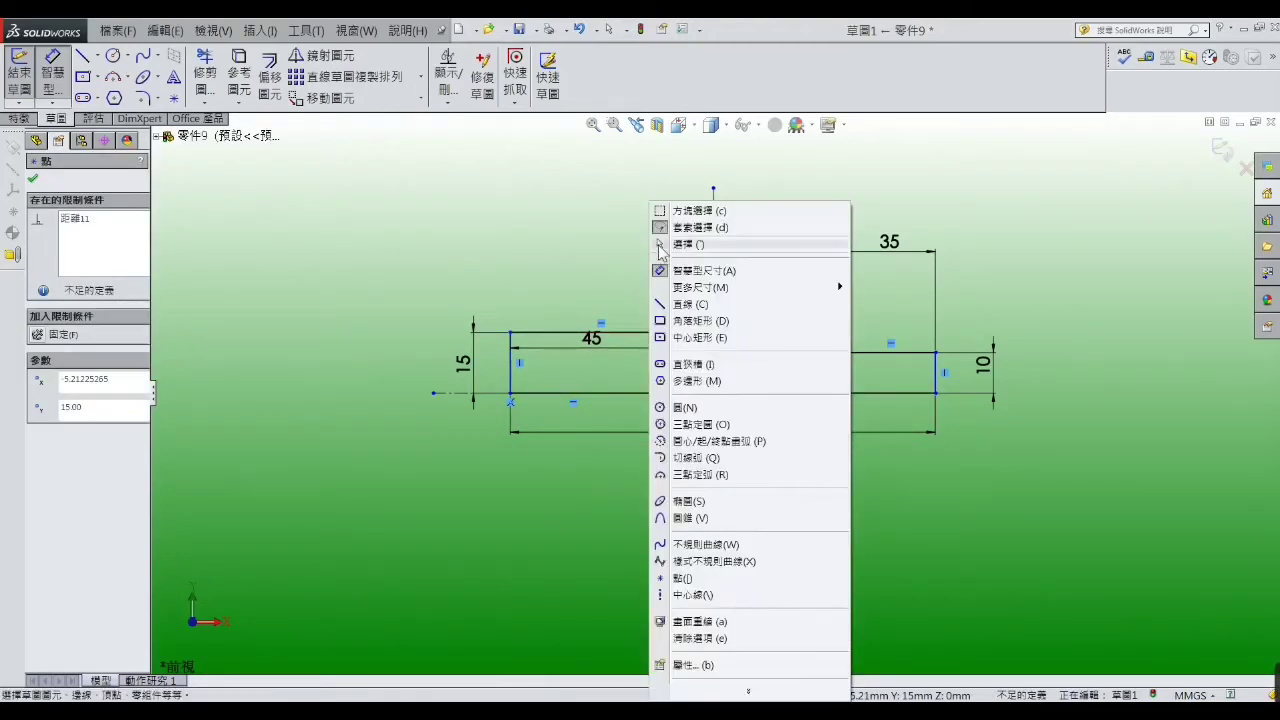
left_click(660, 244)
left_click_drag(614, 348, 595, 372)
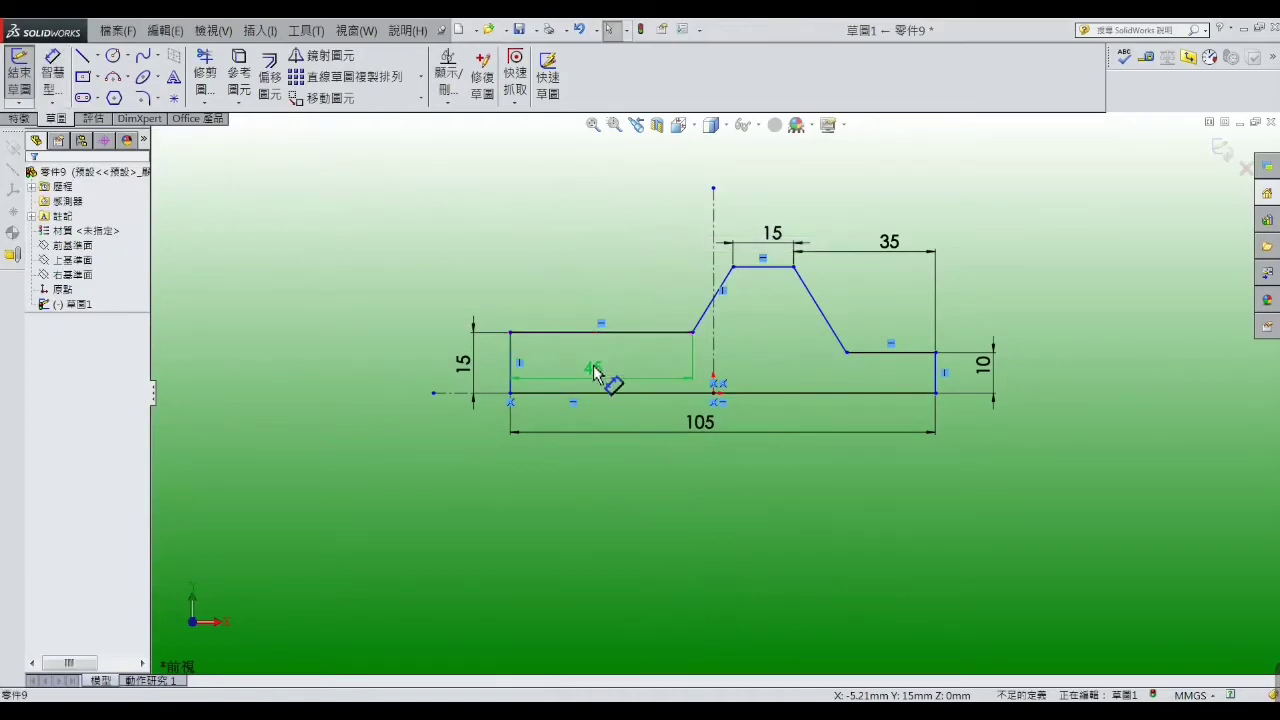
left_click(602, 333)
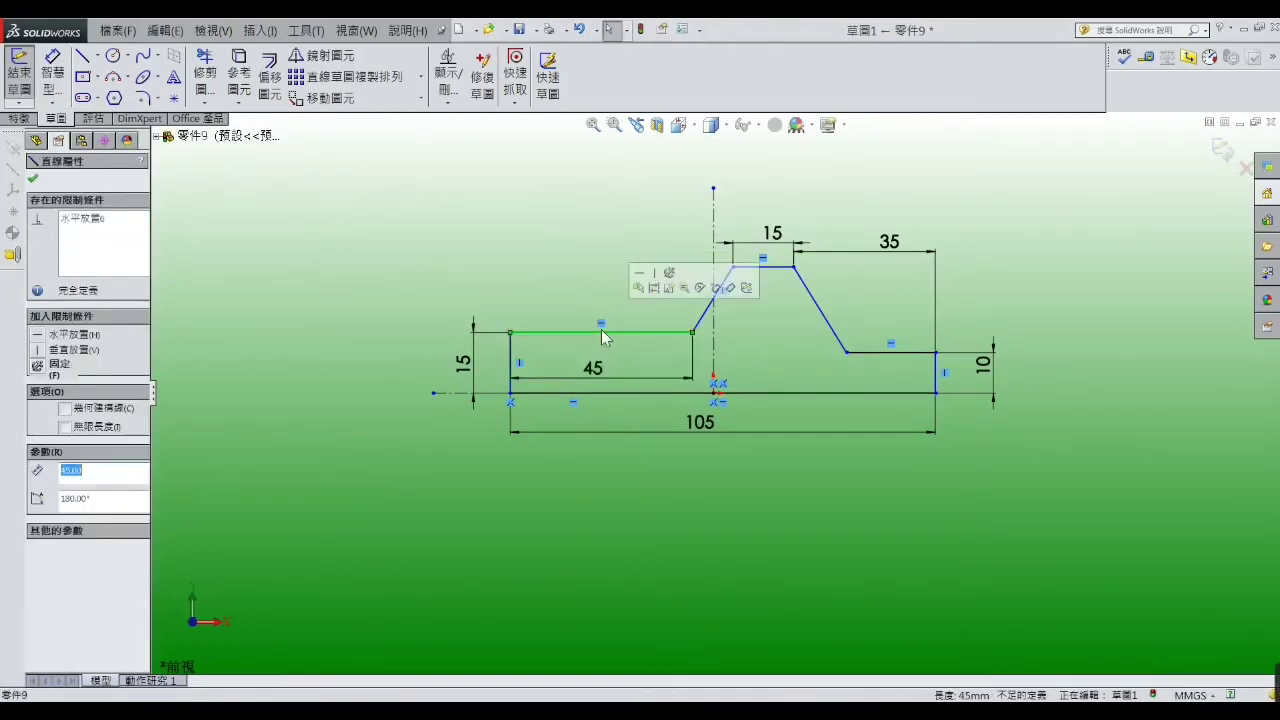
right_click(98, 222)
left_click(128, 240)
left_click(371, 231)
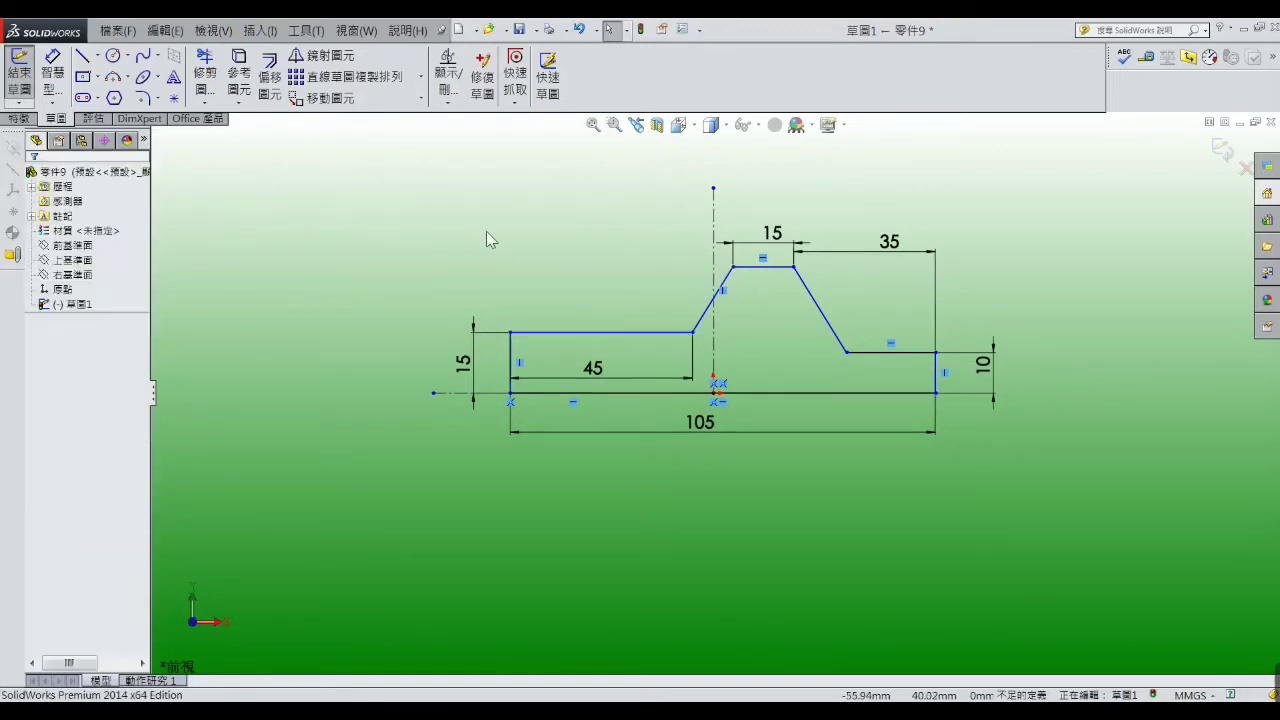
Dimension the left ramp's upper end 25 mm above the base line
left_click(55, 82)
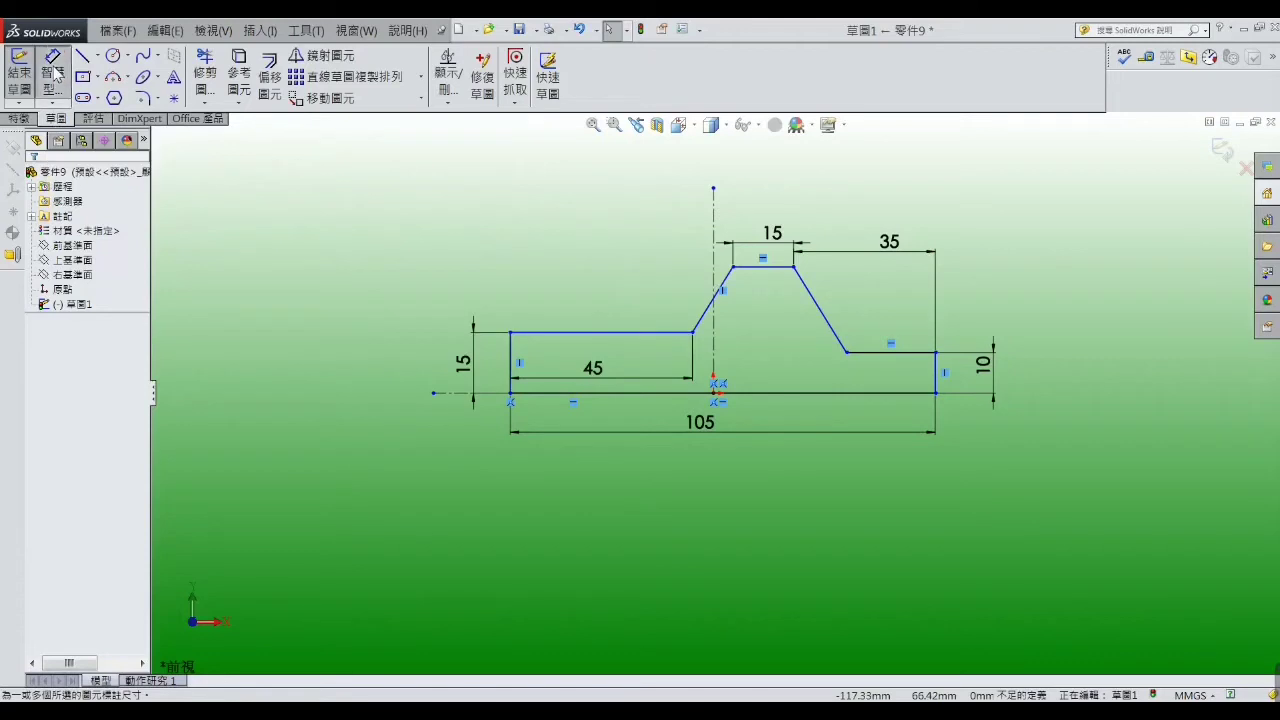
left_click(693, 333)
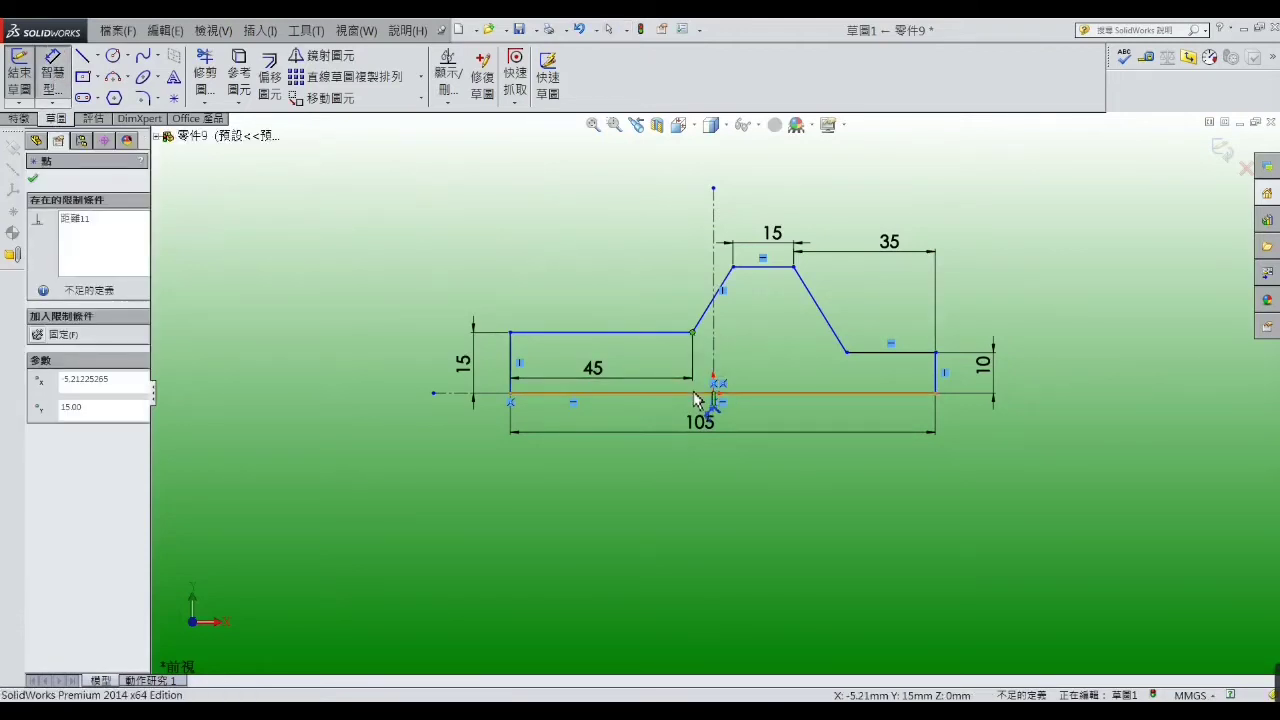
left_click(716, 393)
left_click(749, 367)
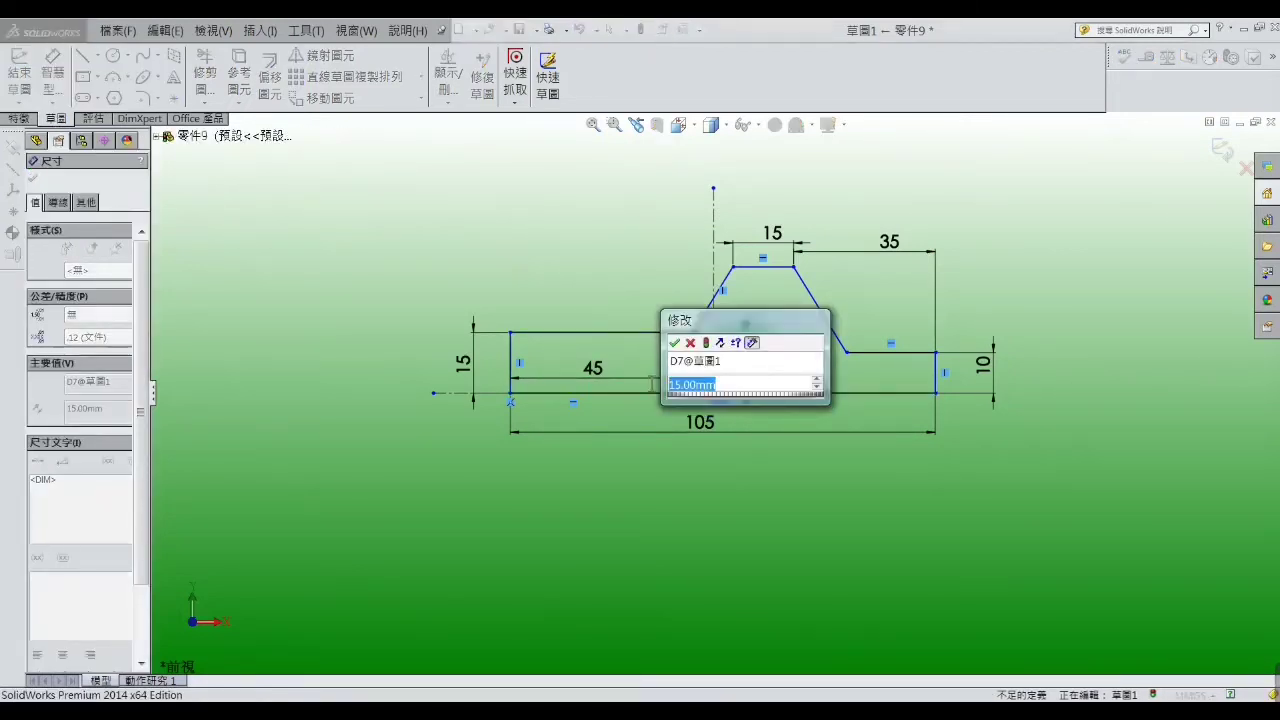
type("25")
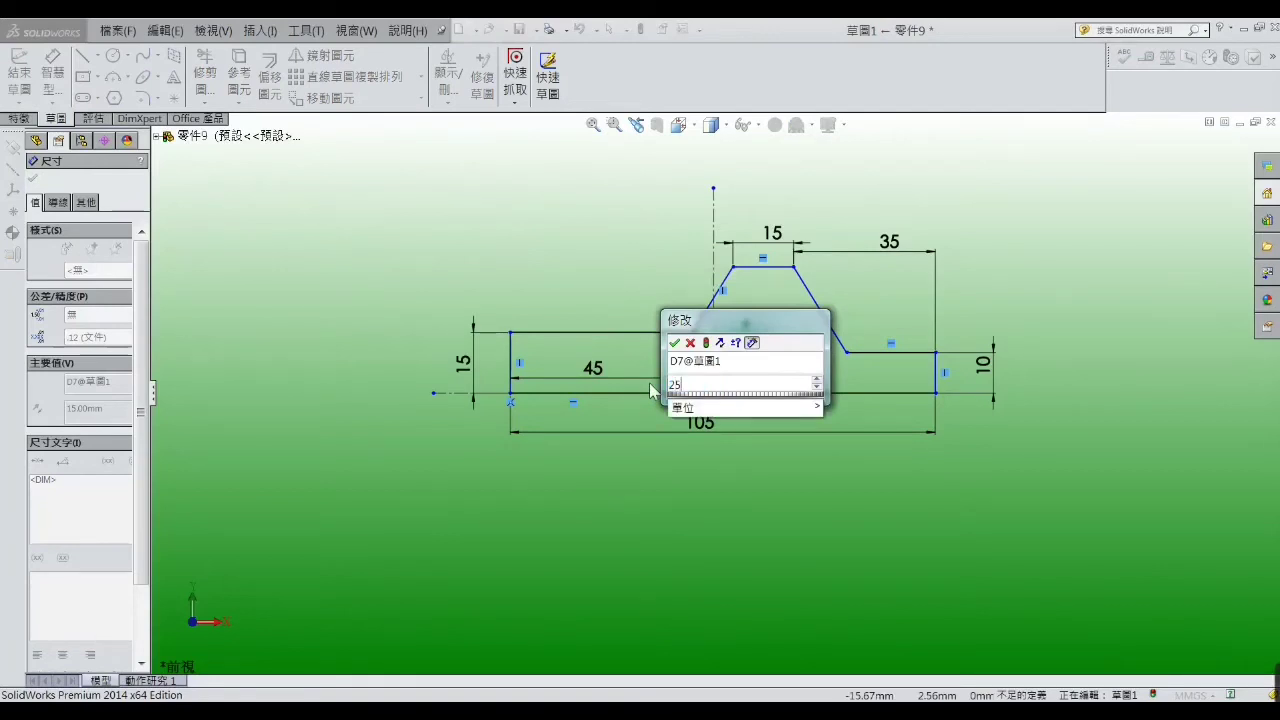
key("Return")
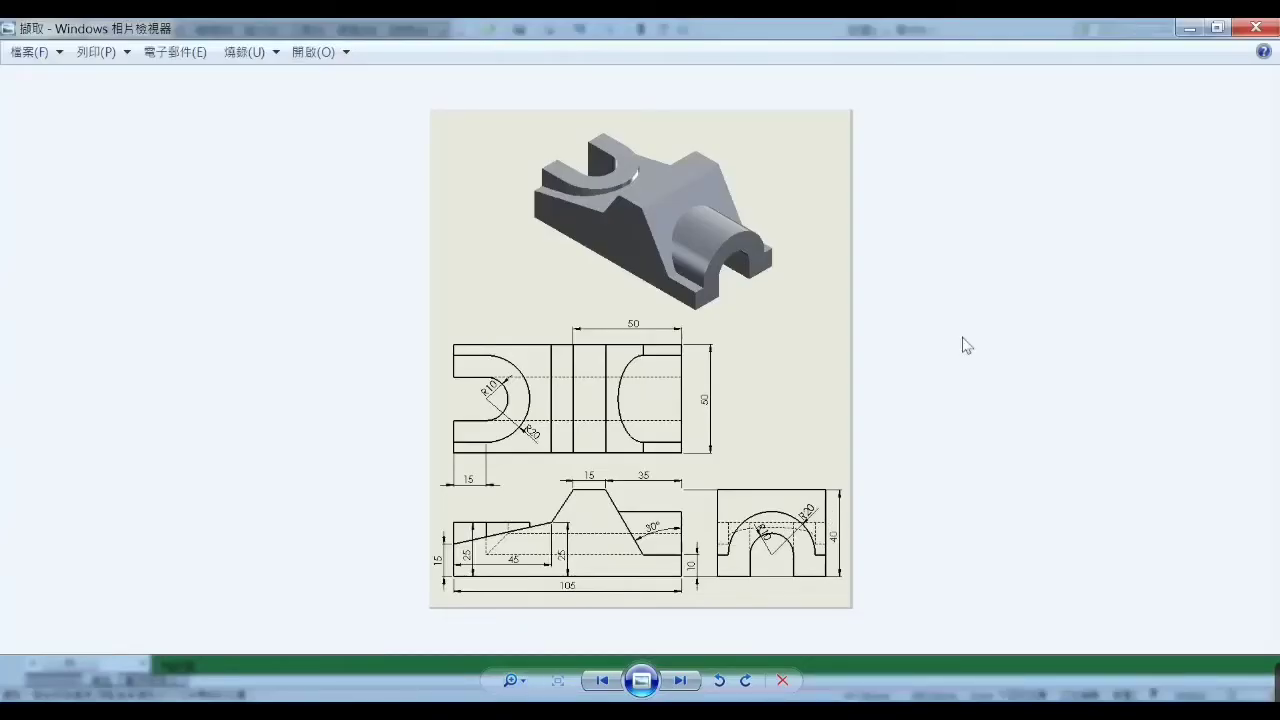
Dimension the top flat 40 mm above the base line
left_click(1190, 30)
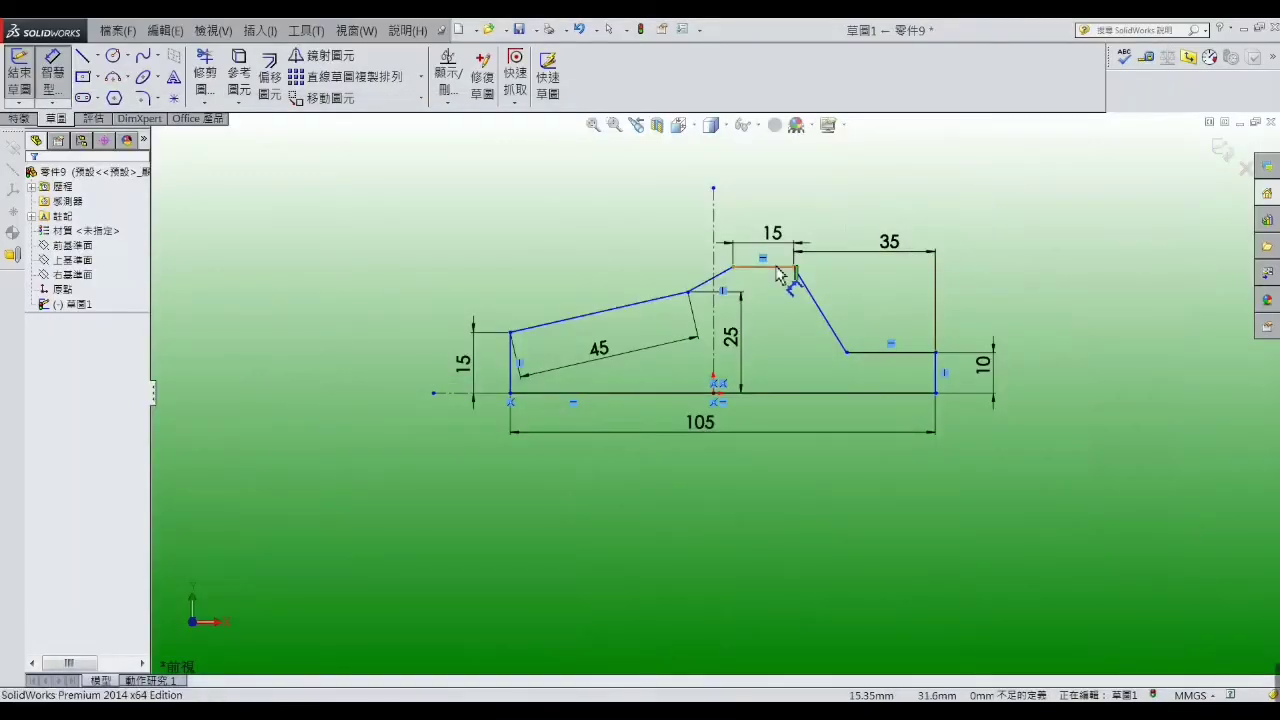
left_click(776, 266)
left_click(777, 393)
left_click(784, 352)
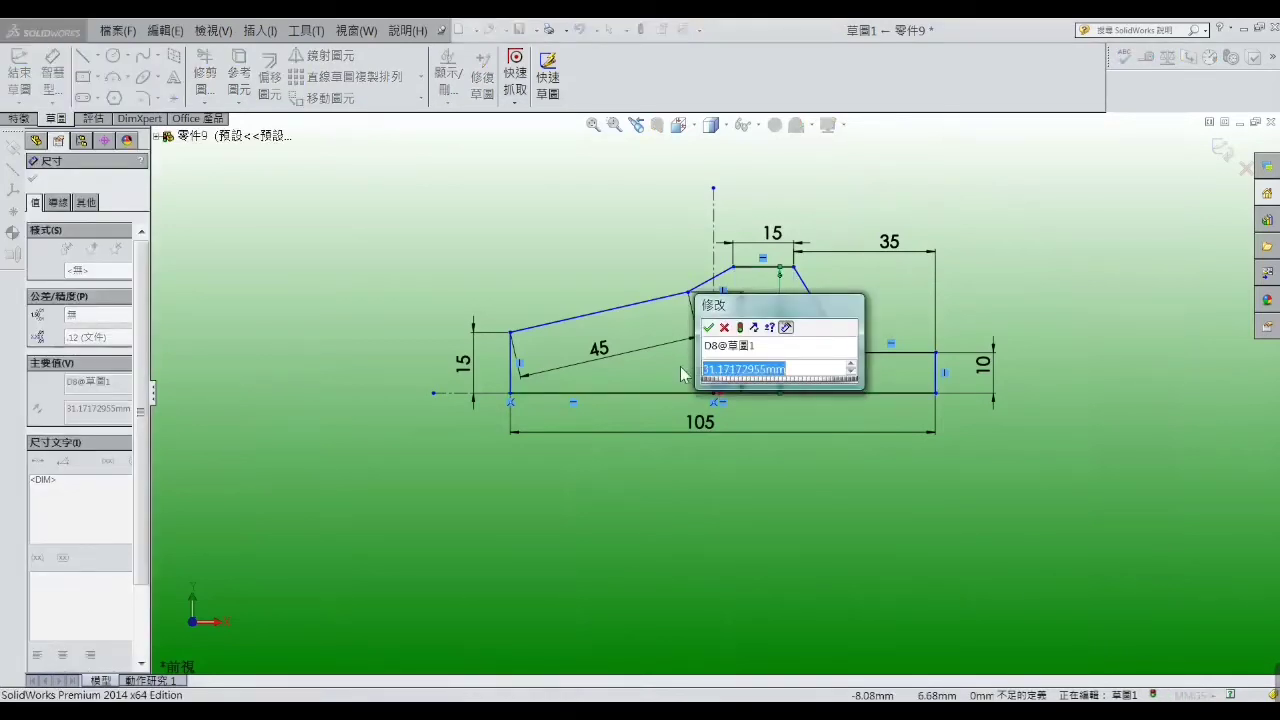
type("40")
key("Return")
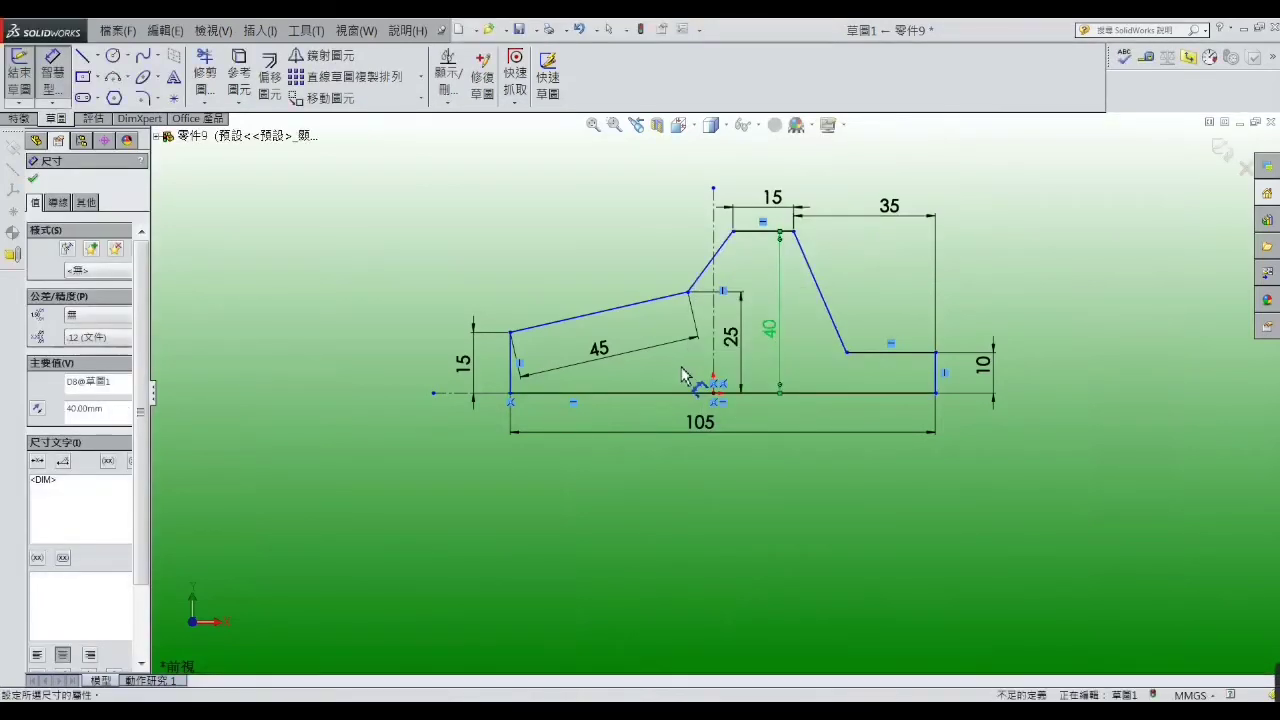
left_click(547, 247)
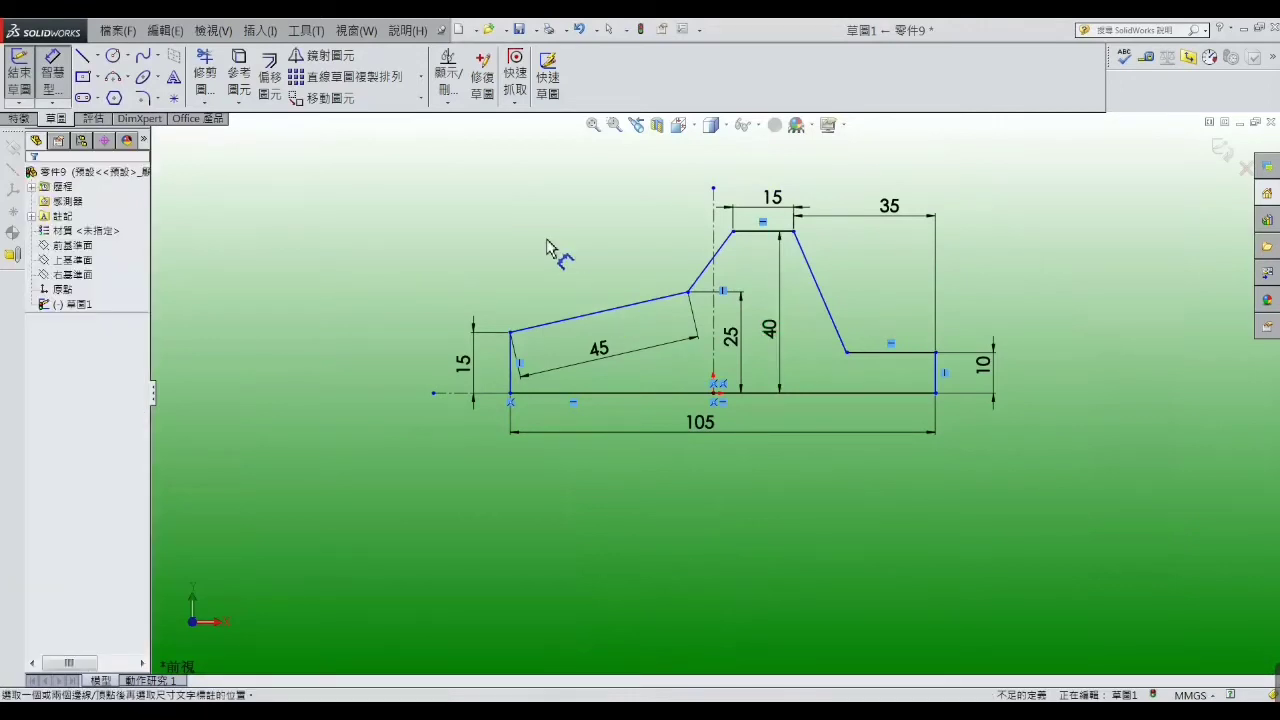
Place an angle dimension (about 113.51°) on the right slope
left_click(828, 312)
left_click(882, 352)
left_click(857, 313)
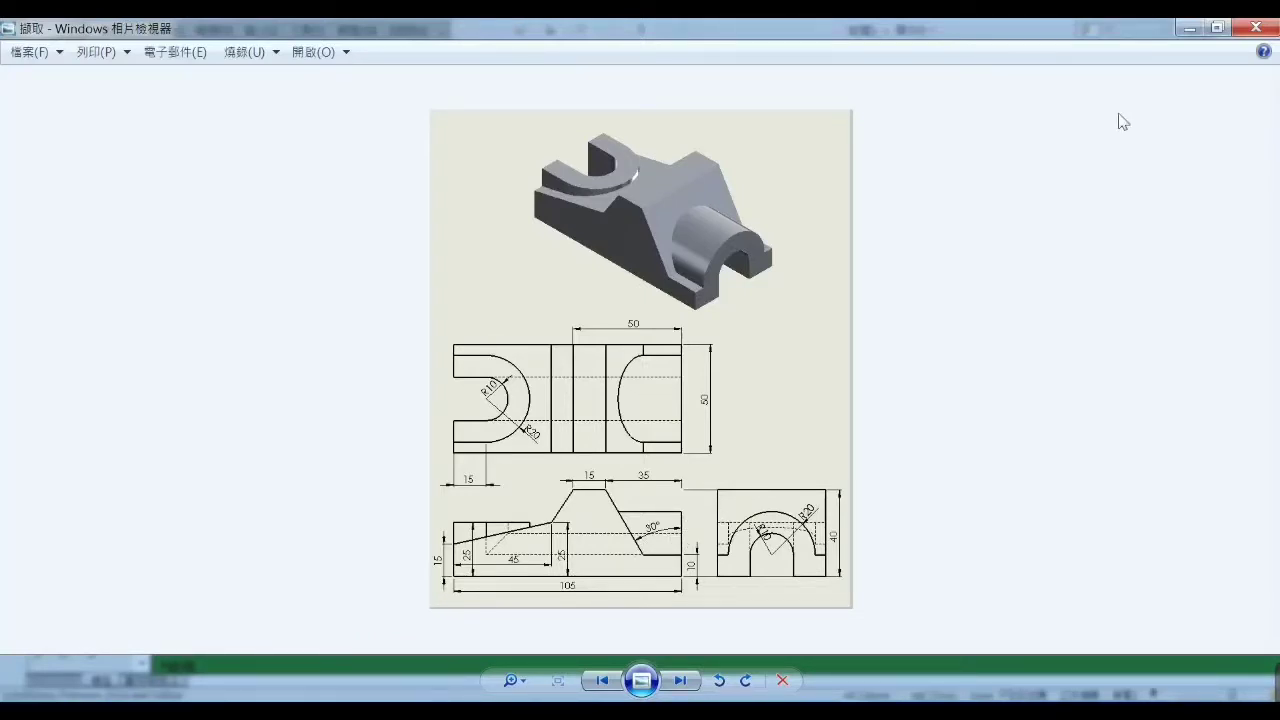
Replace the 113.51° angle with a 30° angle between the right slope and the right vertical edge
left_click(1187, 32)
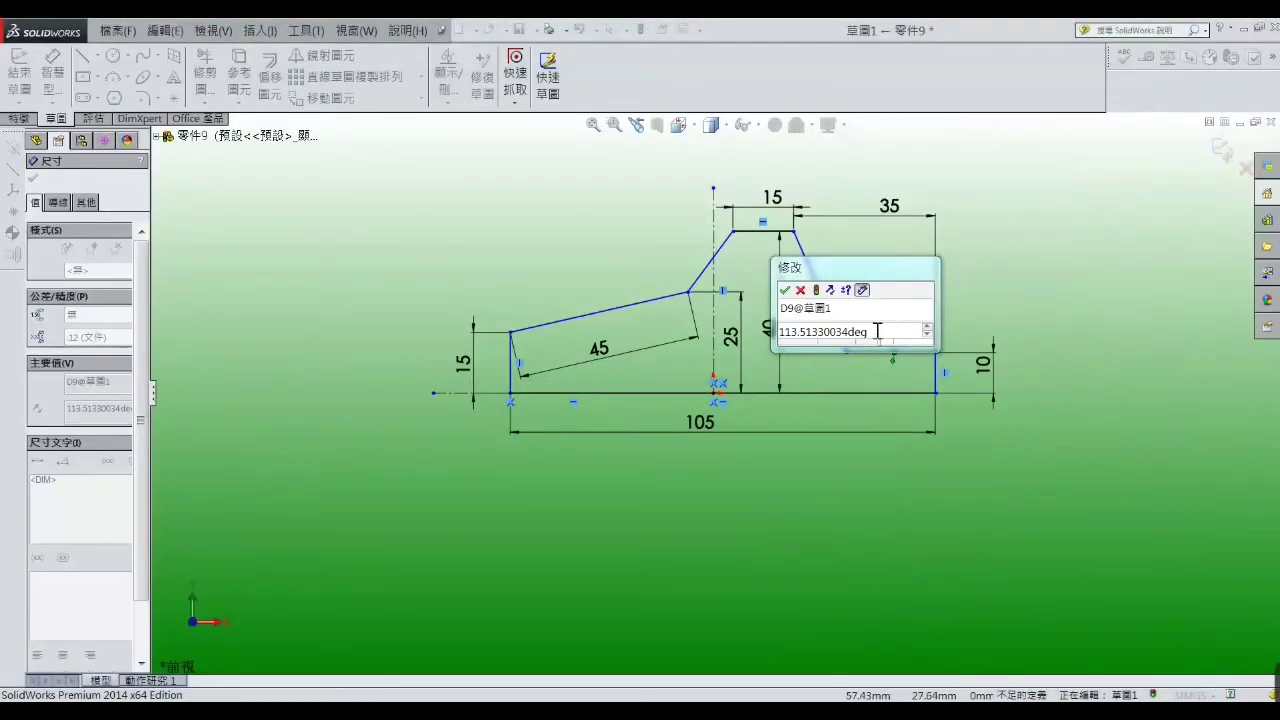
left_click(801, 291)
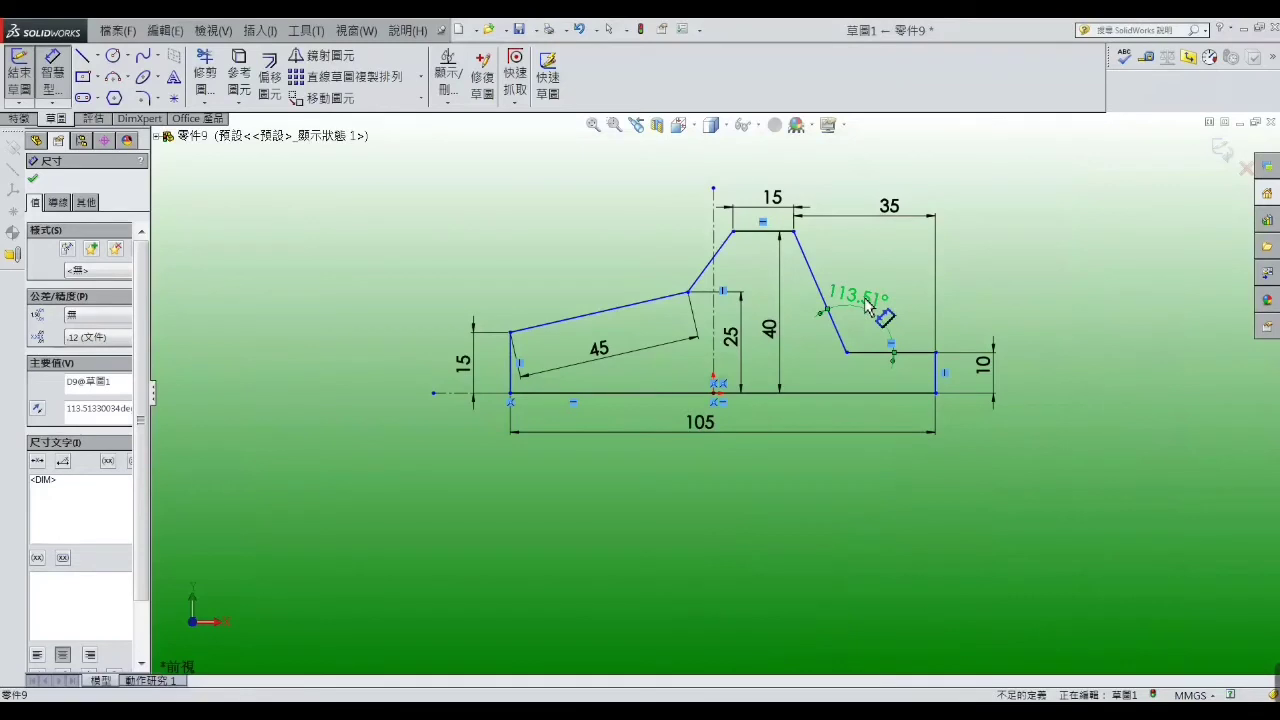
key("Delete")
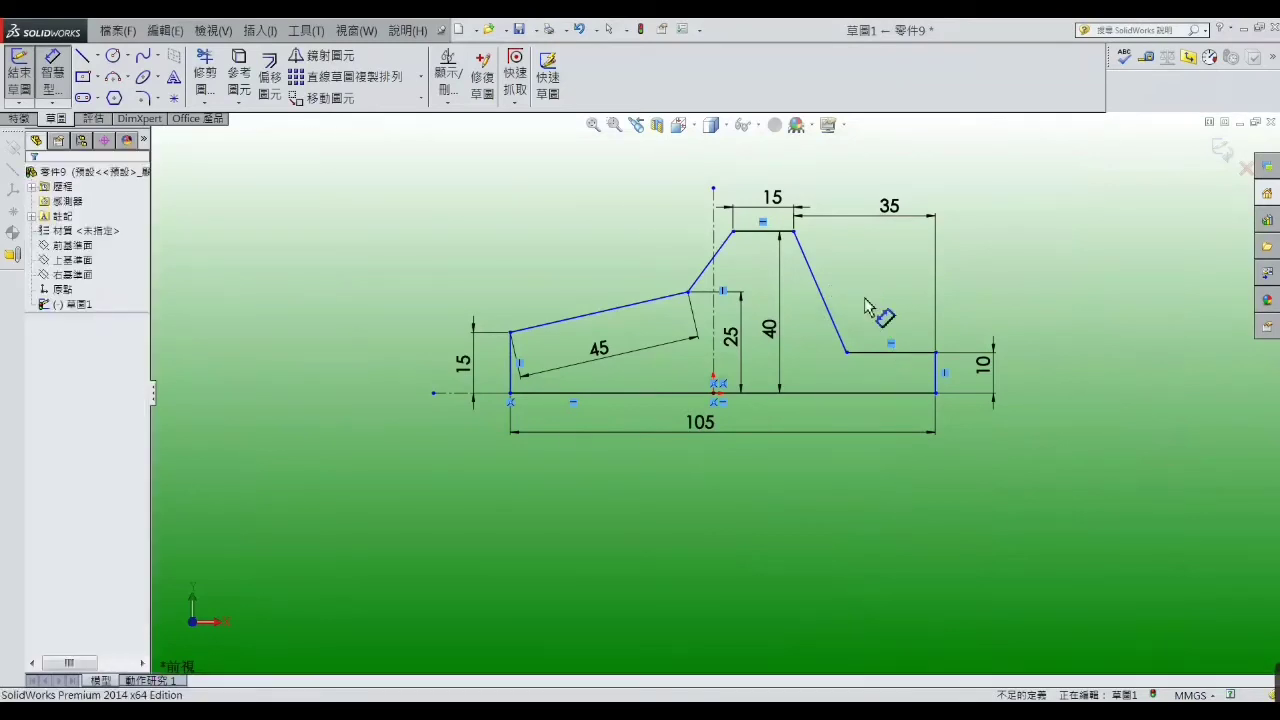
left_click(838, 330)
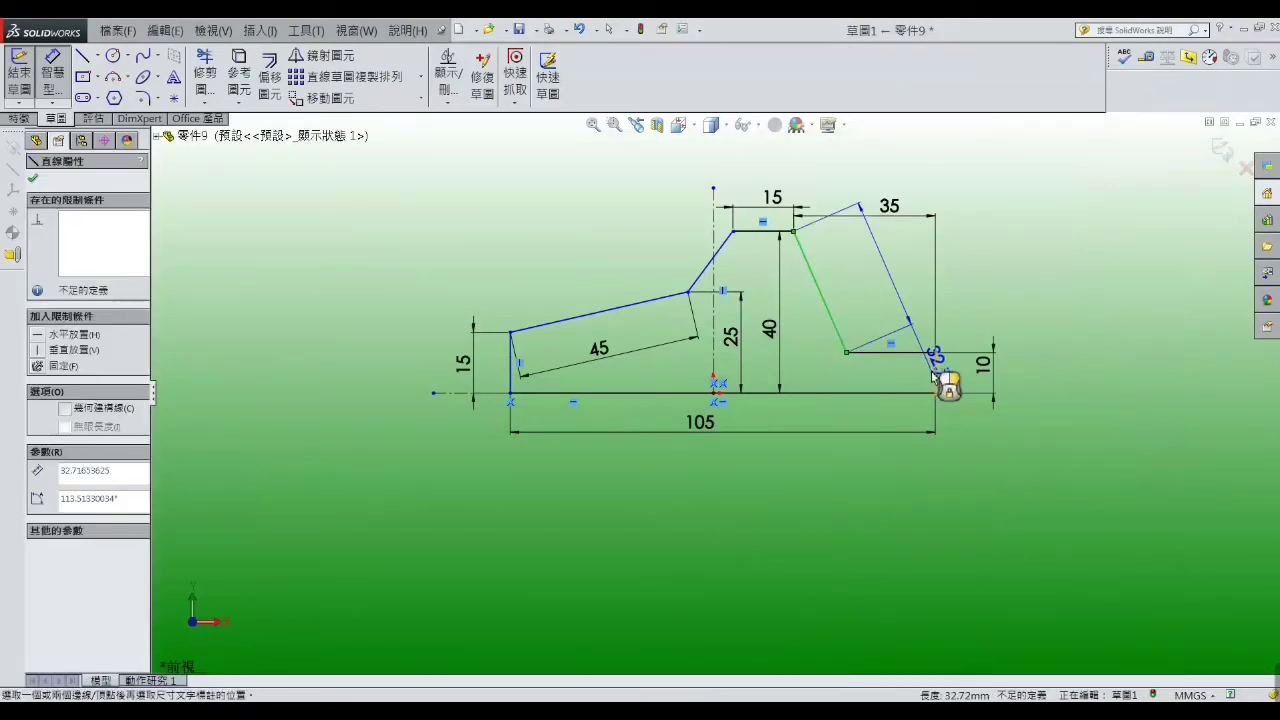
left_click(935, 365)
left_click(882, 270)
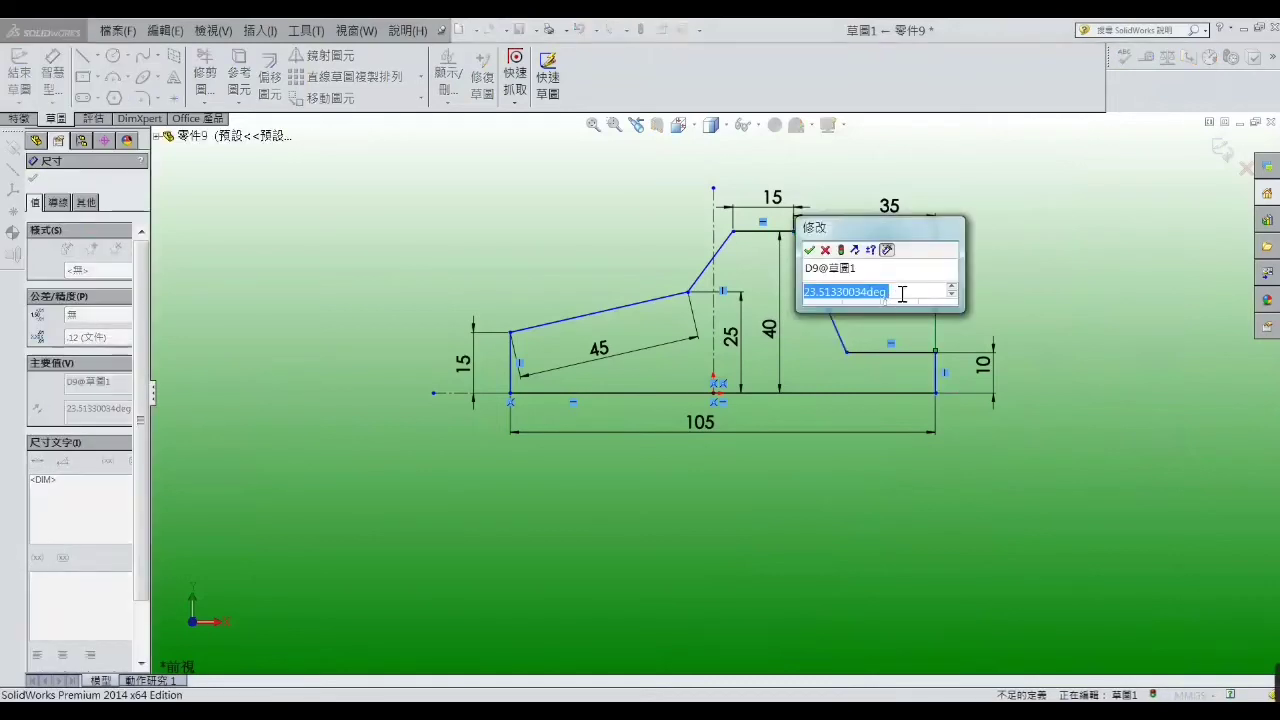
type("30")
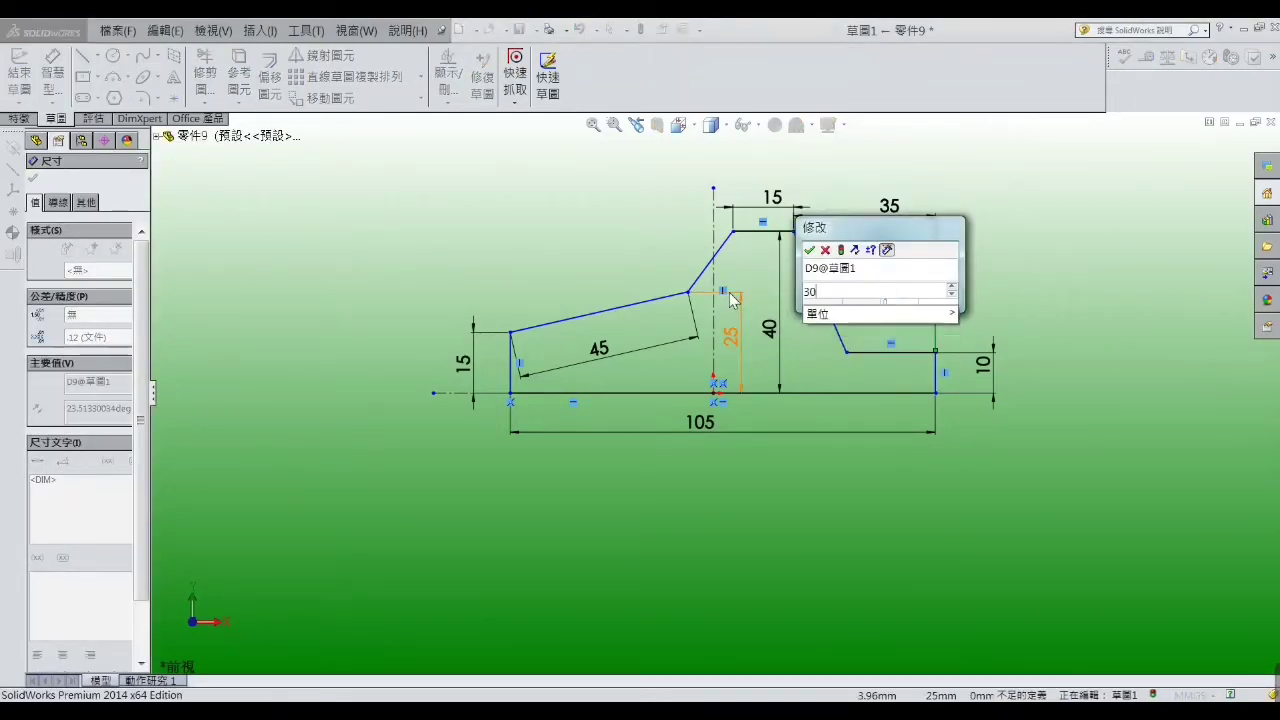
key("Return")
left_click(1025, 278)
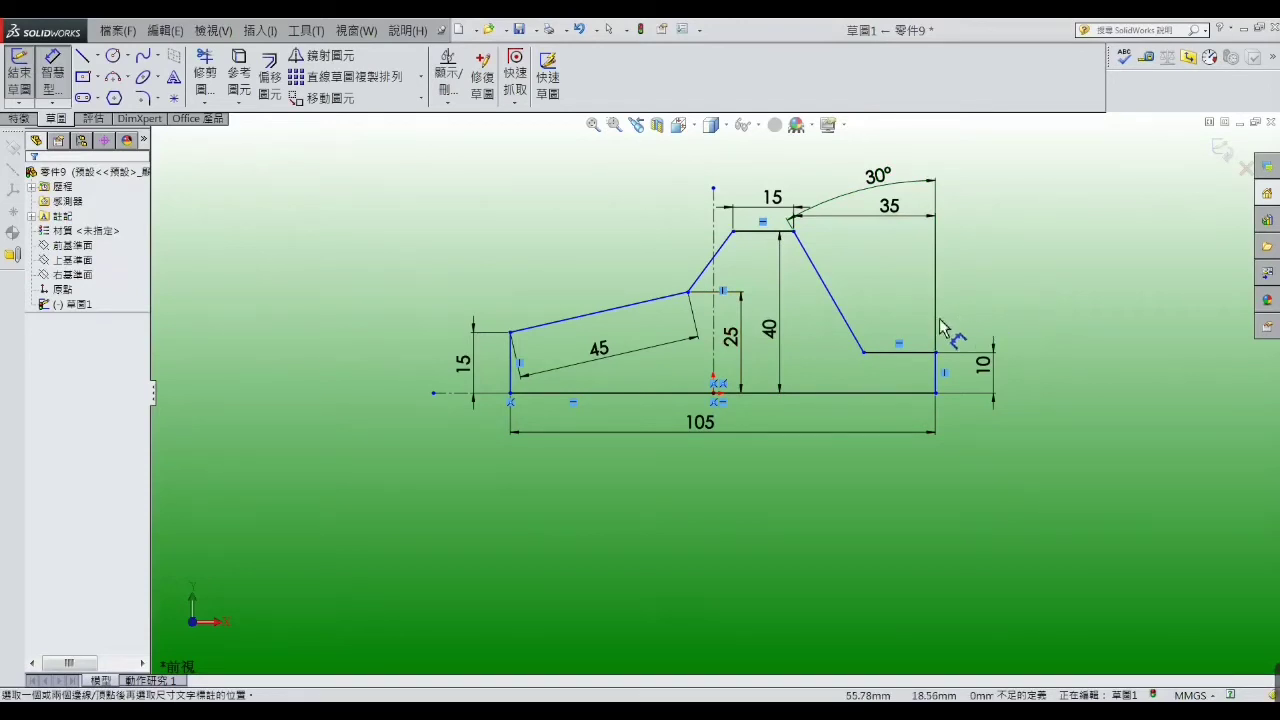
mouse_move(880, 178)
left_mouse_down()
mouse_move(868, 213)
mouse_move(886, 287)
left_mouse_up()
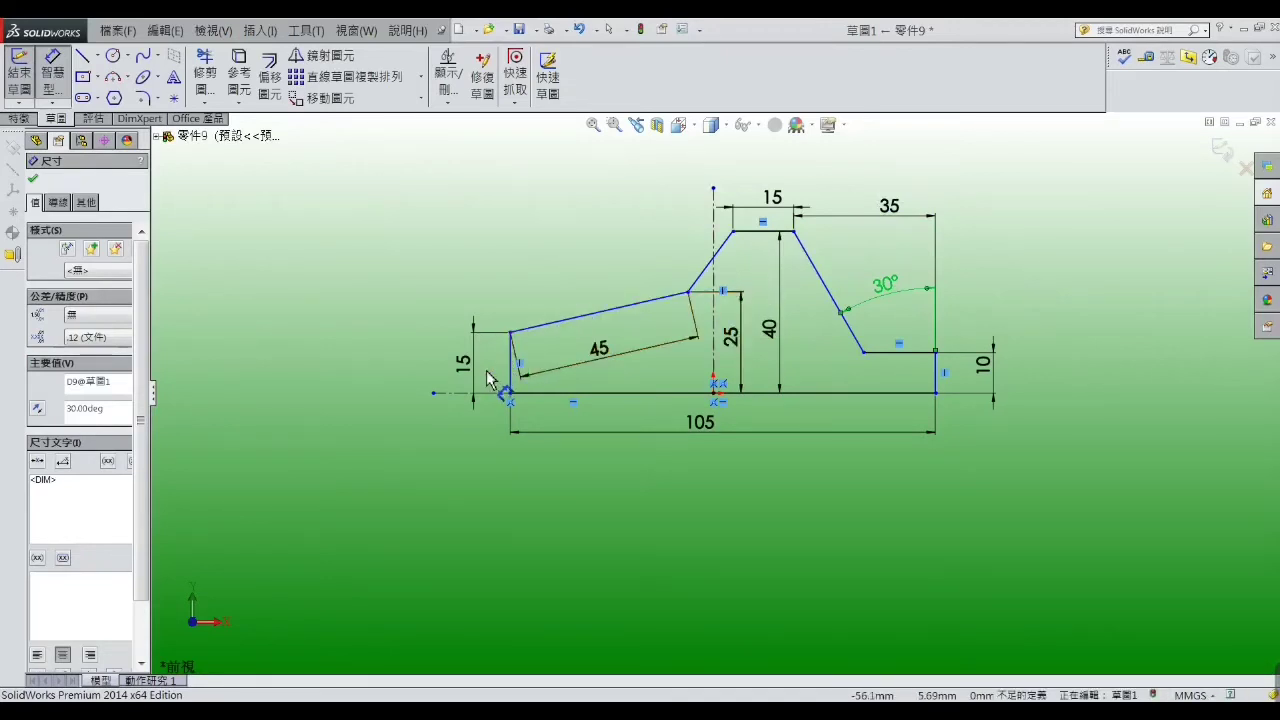
Make the top flat's left corner coincident with the vertical centreline, then compare with the reference drawing
right_click(456, 274)
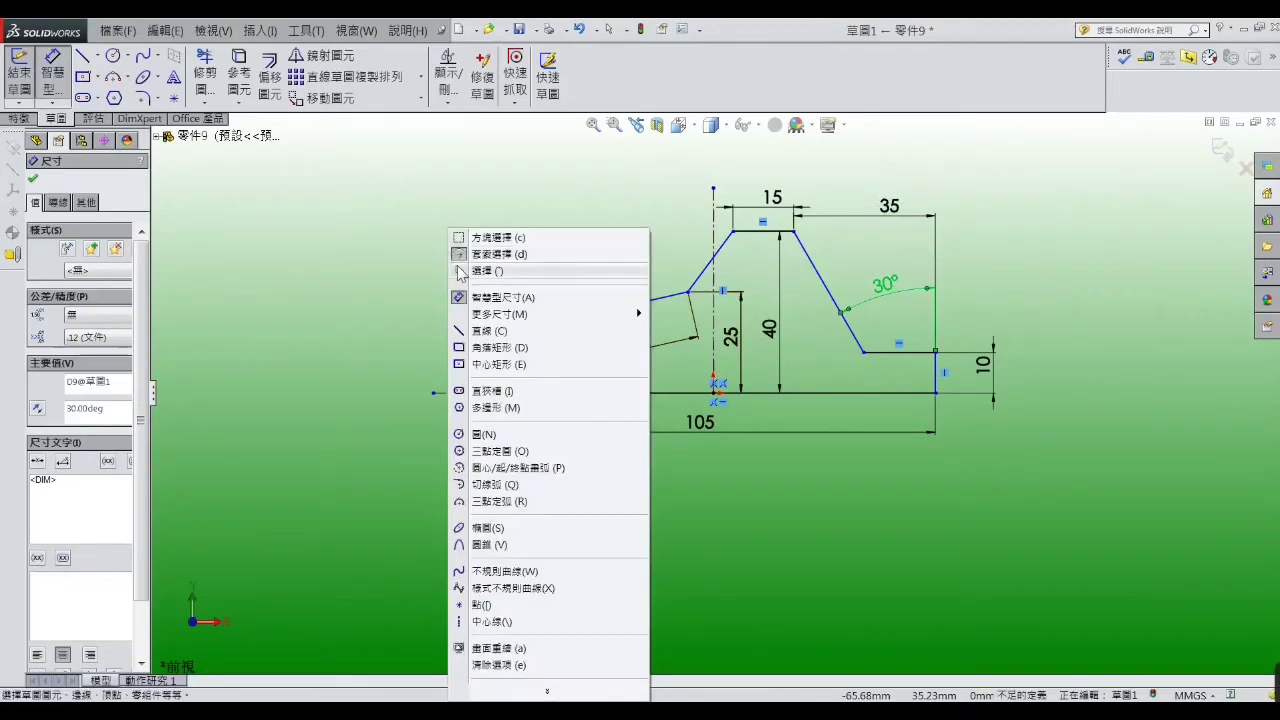
left_click(465, 271)
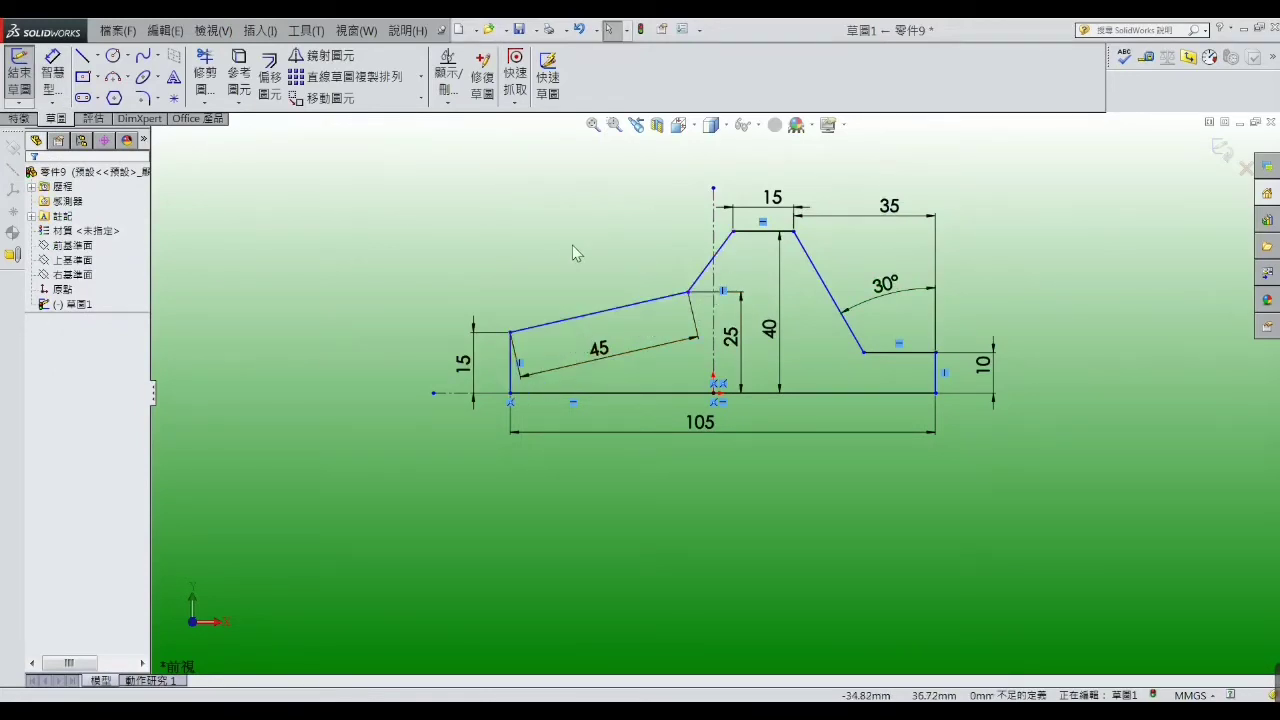
left_click(714, 286)
left_click(733, 231, "ctrl")
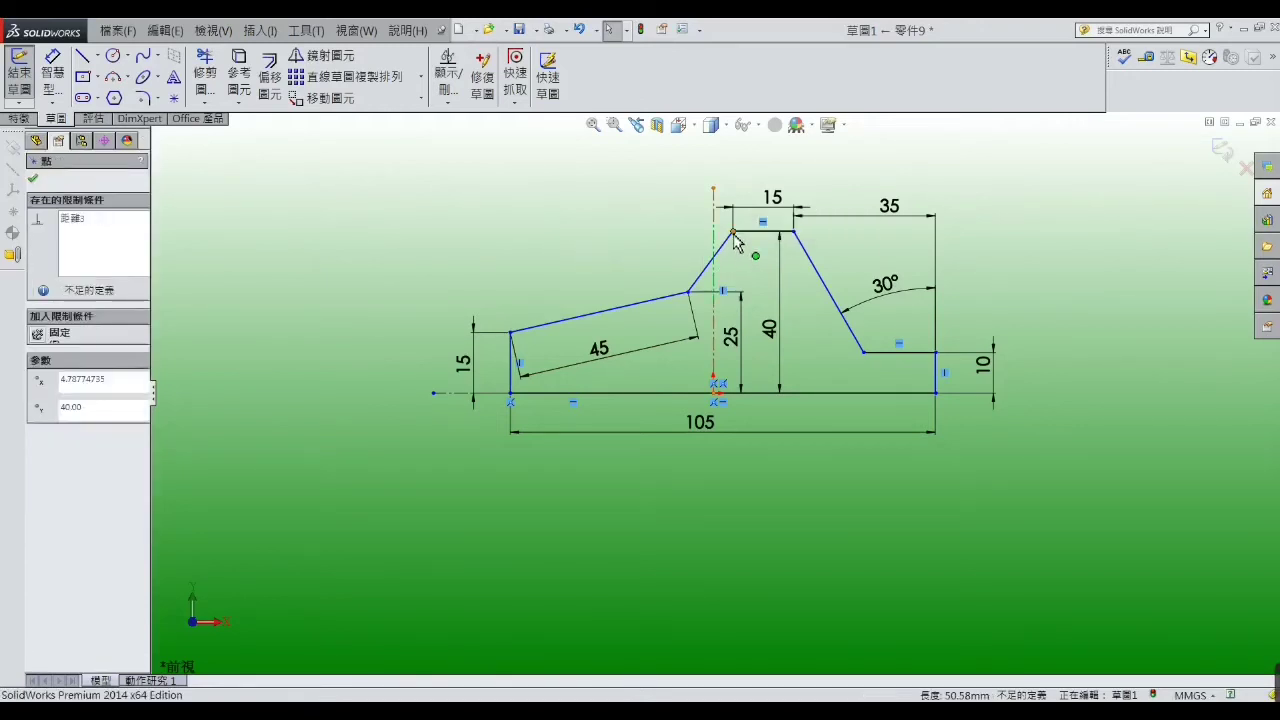
left_click(38, 462)
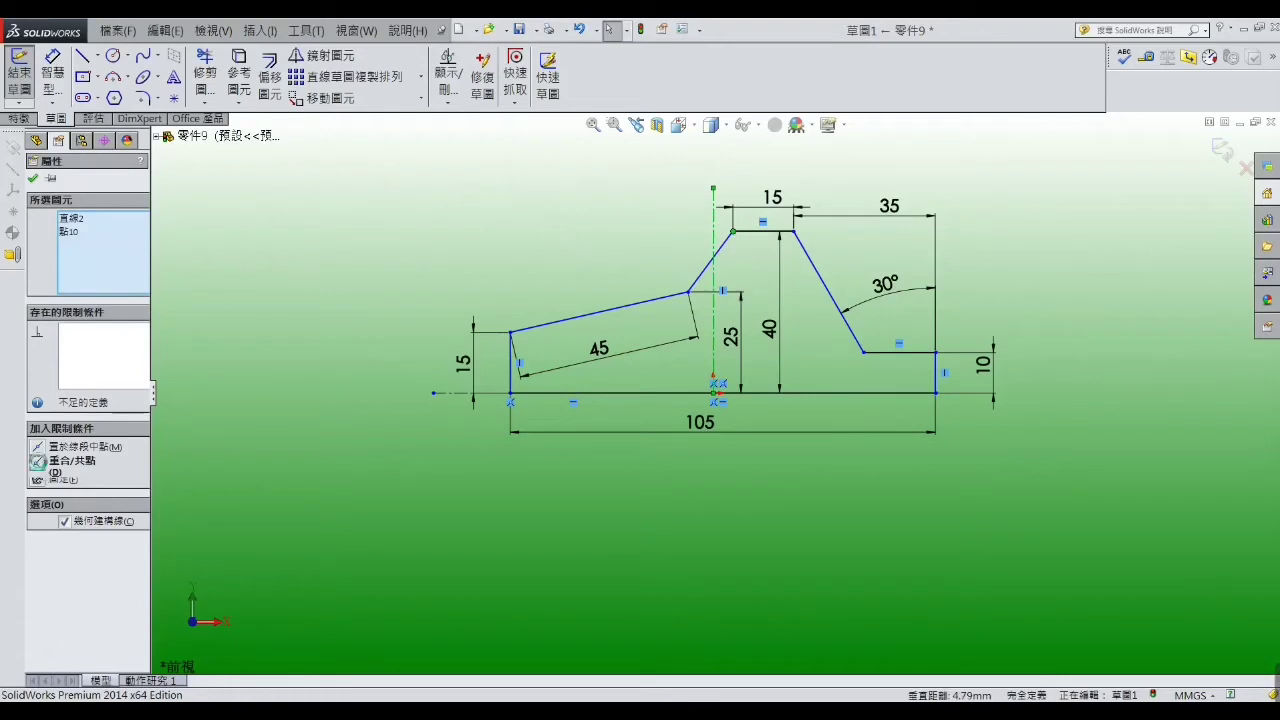
left_click(294, 292)
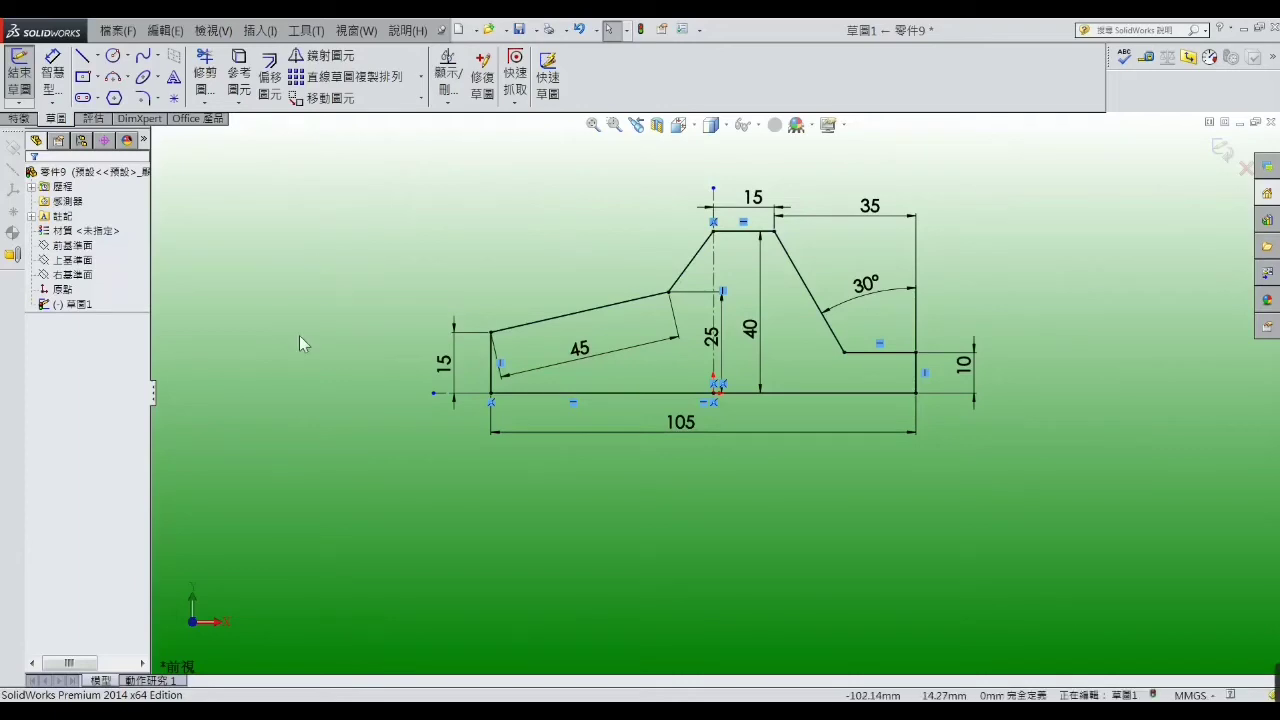
left_click(489, 697)
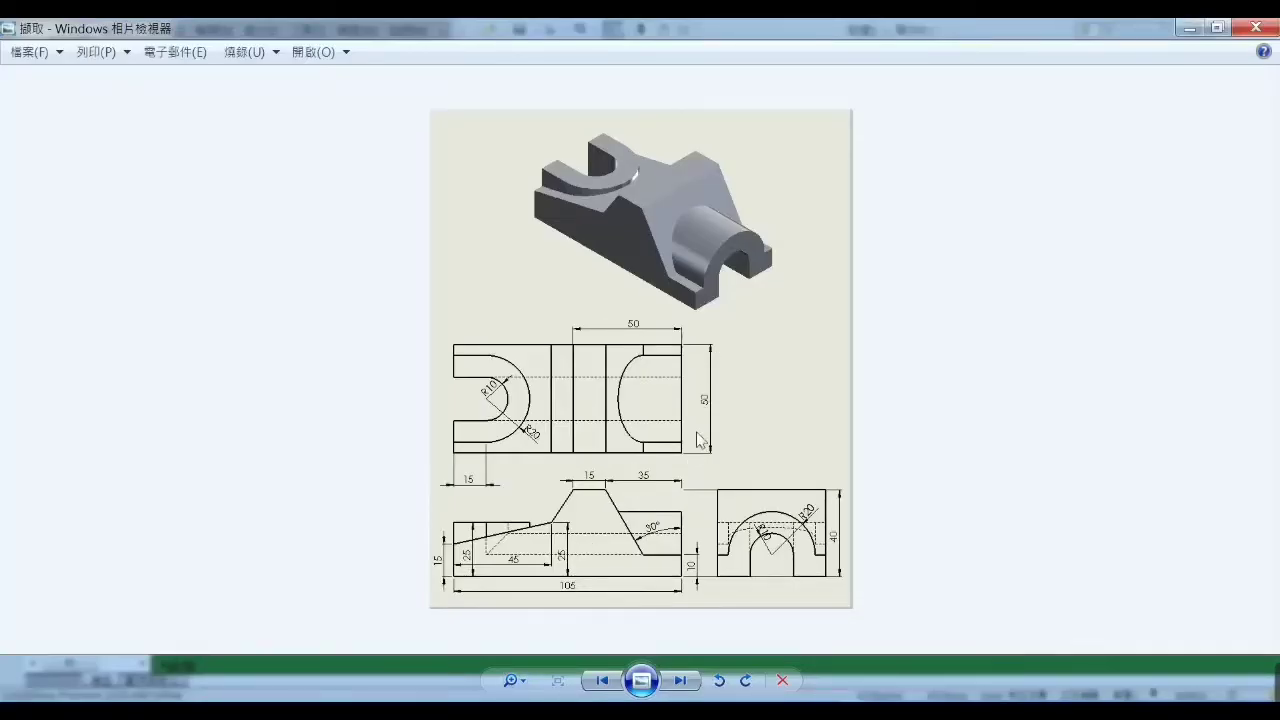
left_click(1189, 33)
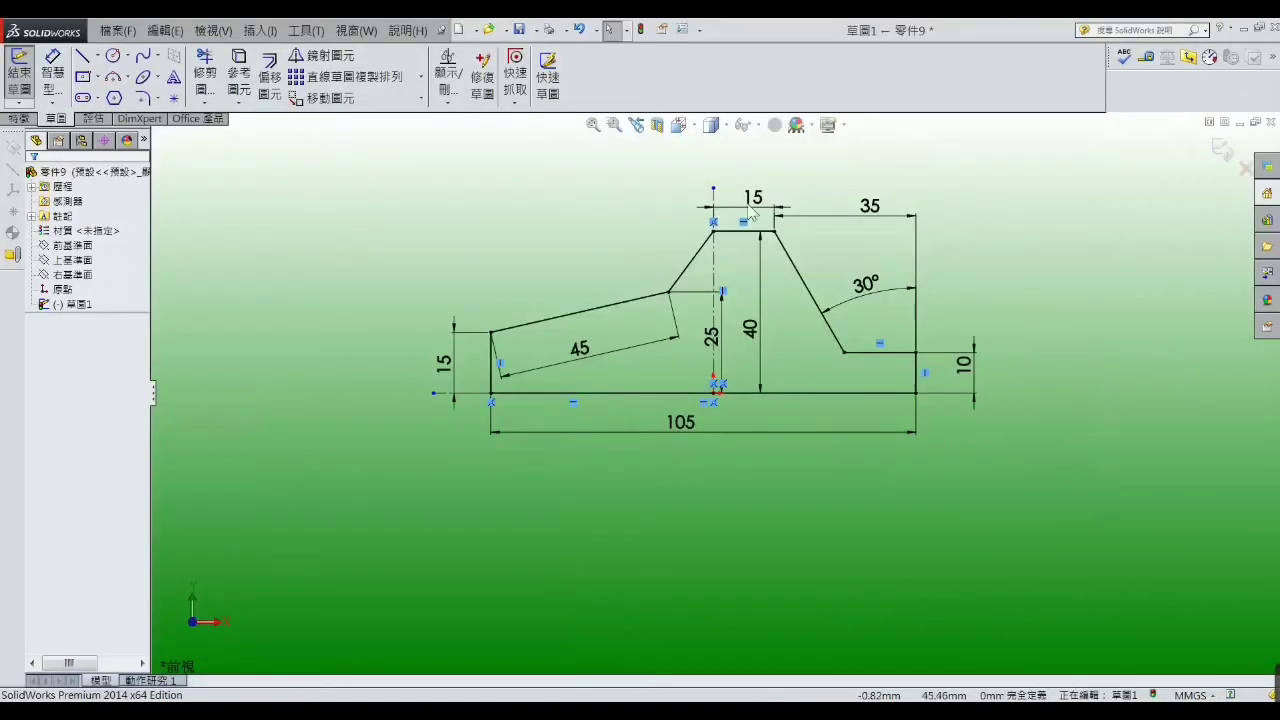
Boss-extrude 草圖1 mid-plane to a 50 mm depth
left_click(18, 118)
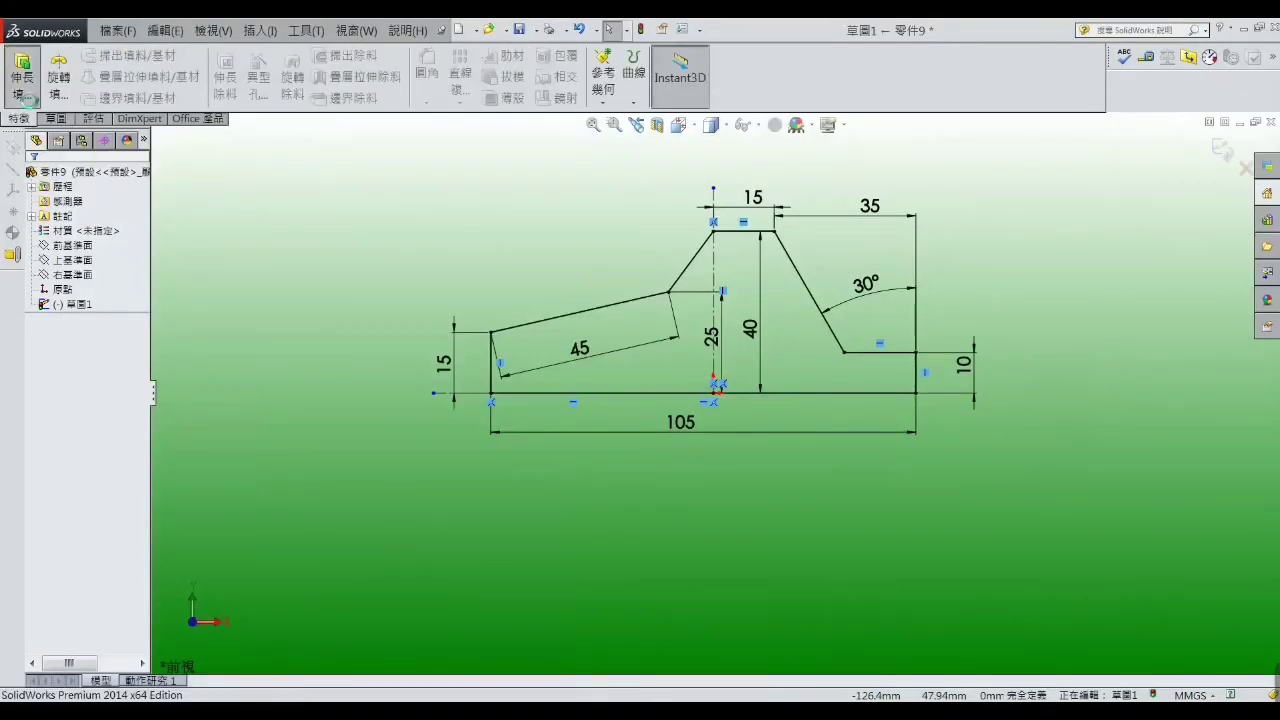
left_click(21, 75)
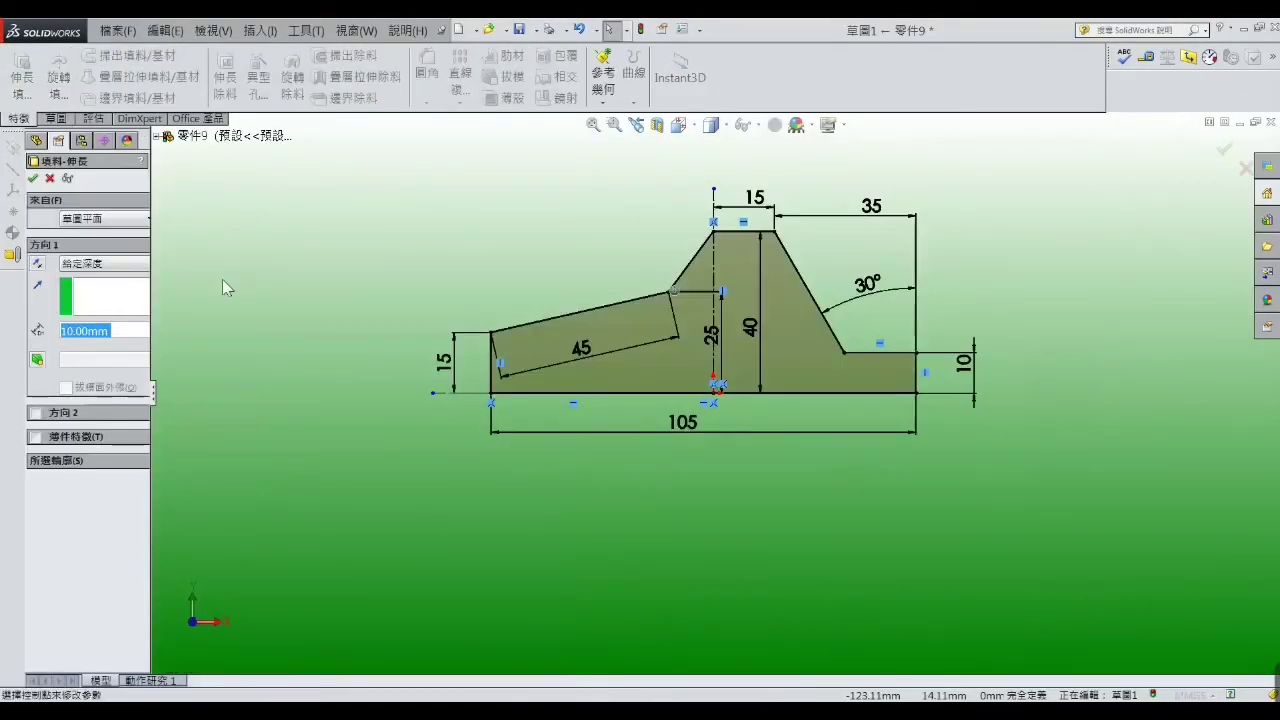
left_click(138, 264)
left_click(127, 336)
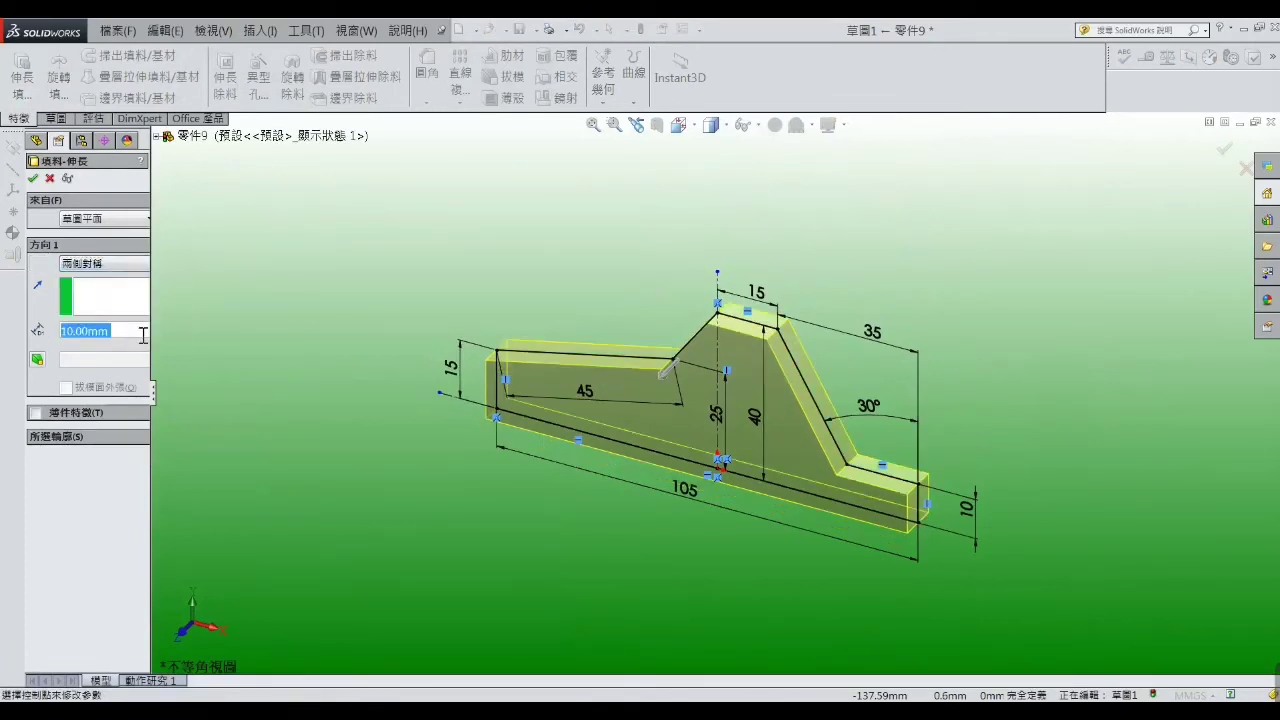
left_click_drag(150, 333, 216, 331)
left_click(201, 326)
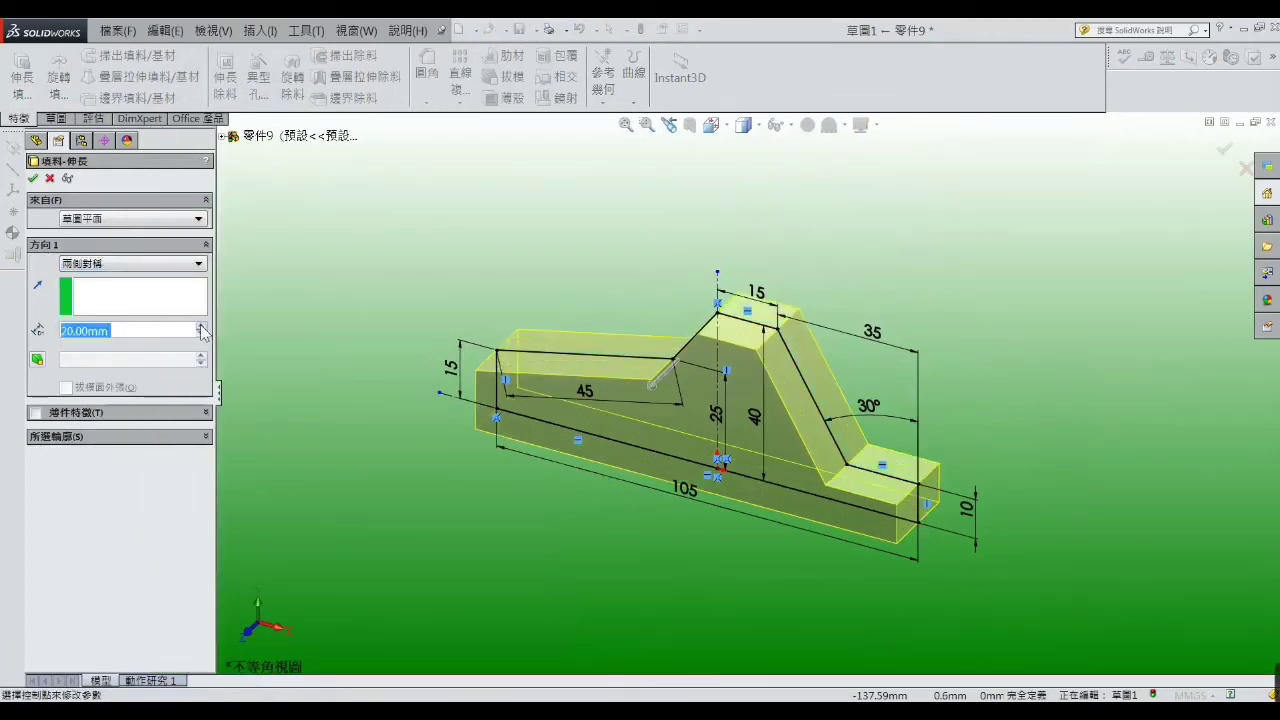
left_click(201, 326)
left_click(201, 326)
left_click(201, 326)
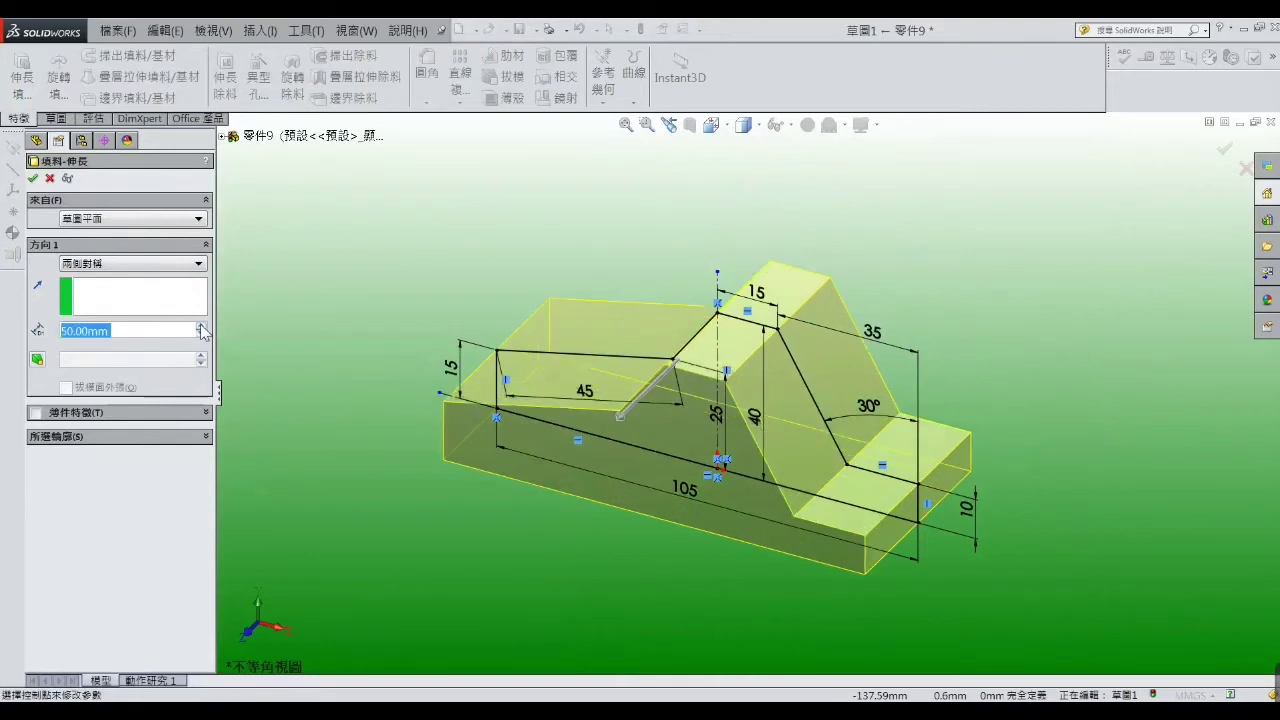
left_click(32, 178)
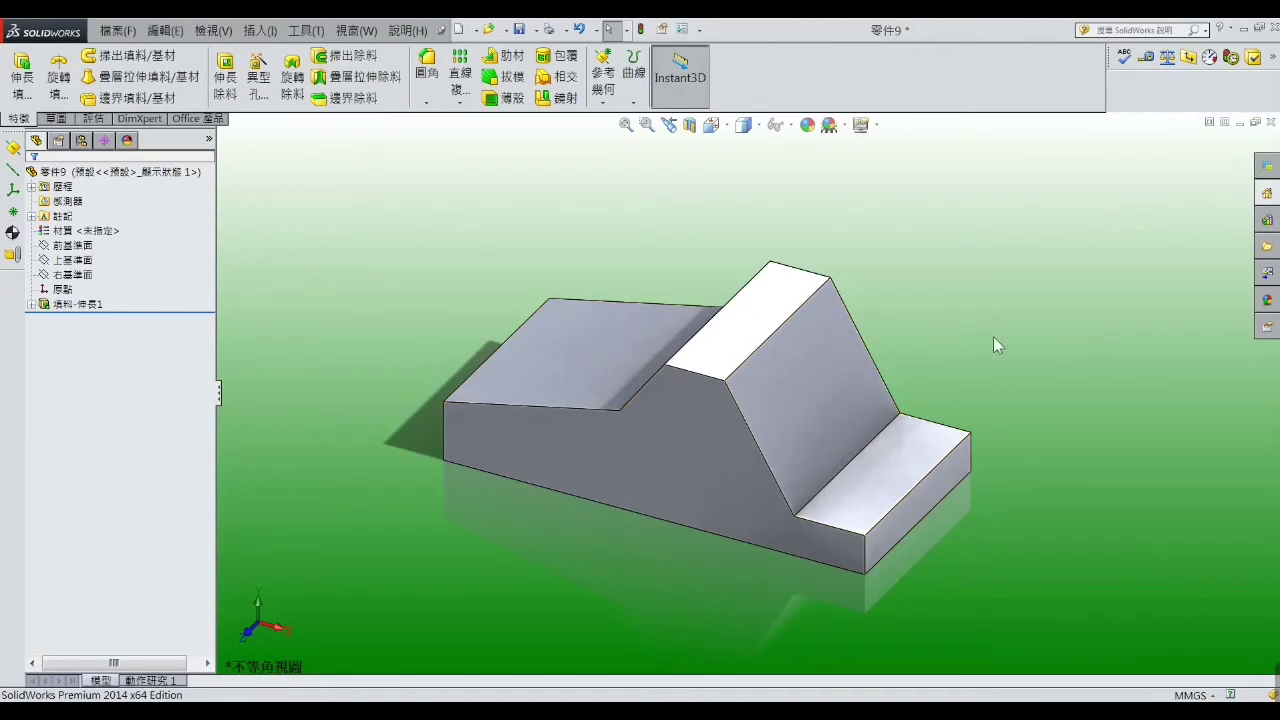
Open sketch 草圖2 on the block's right end face and view it Normal To
left_click(940, 488)
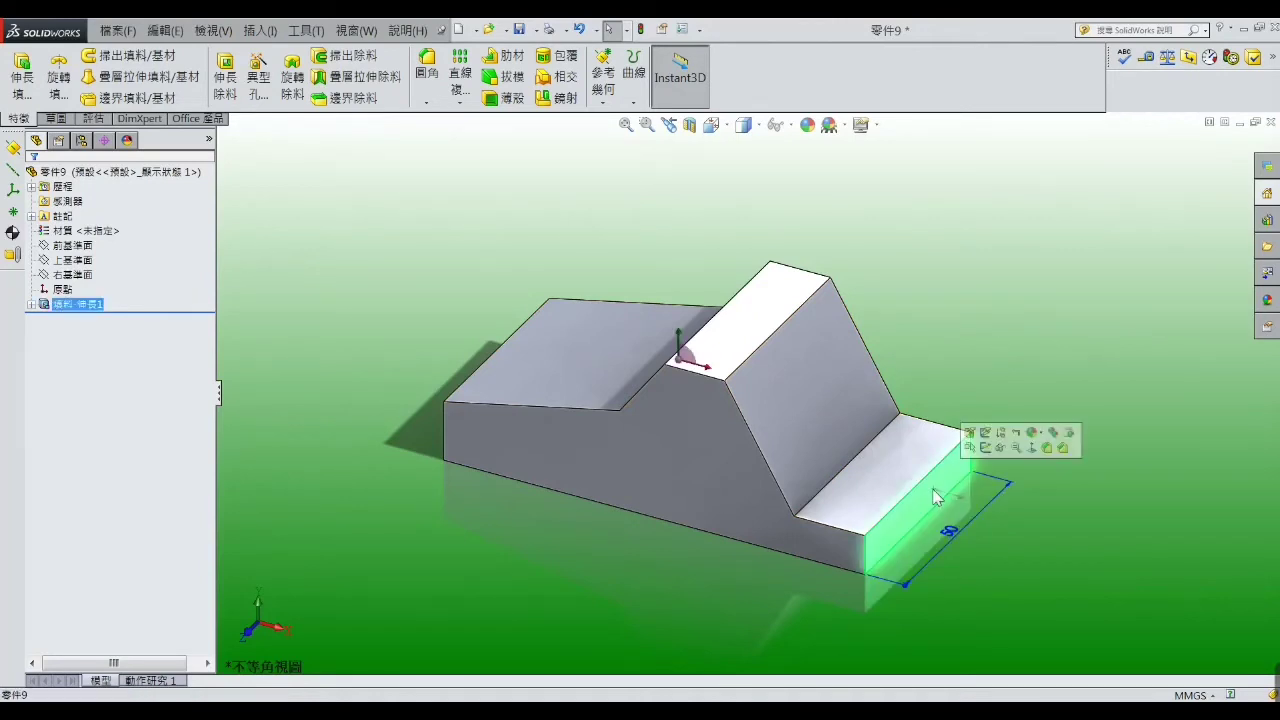
left_click(986, 449)
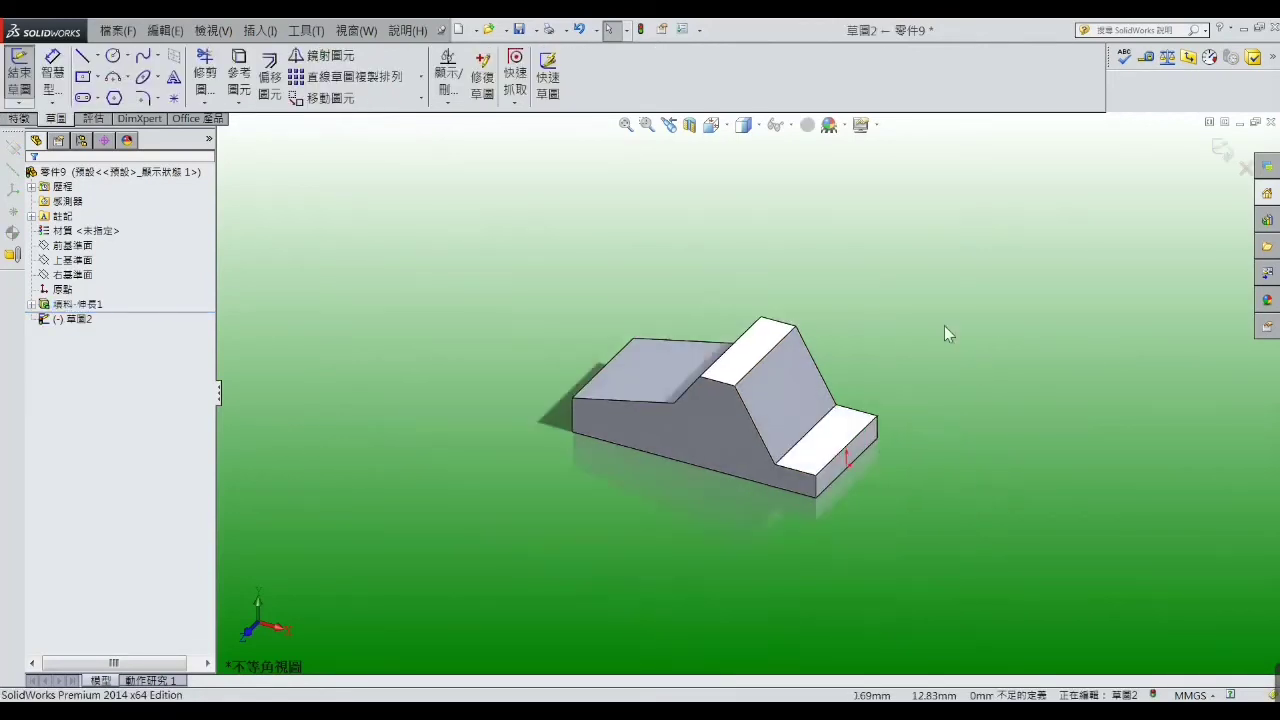
left_click(727, 130)
left_click(805, 219)
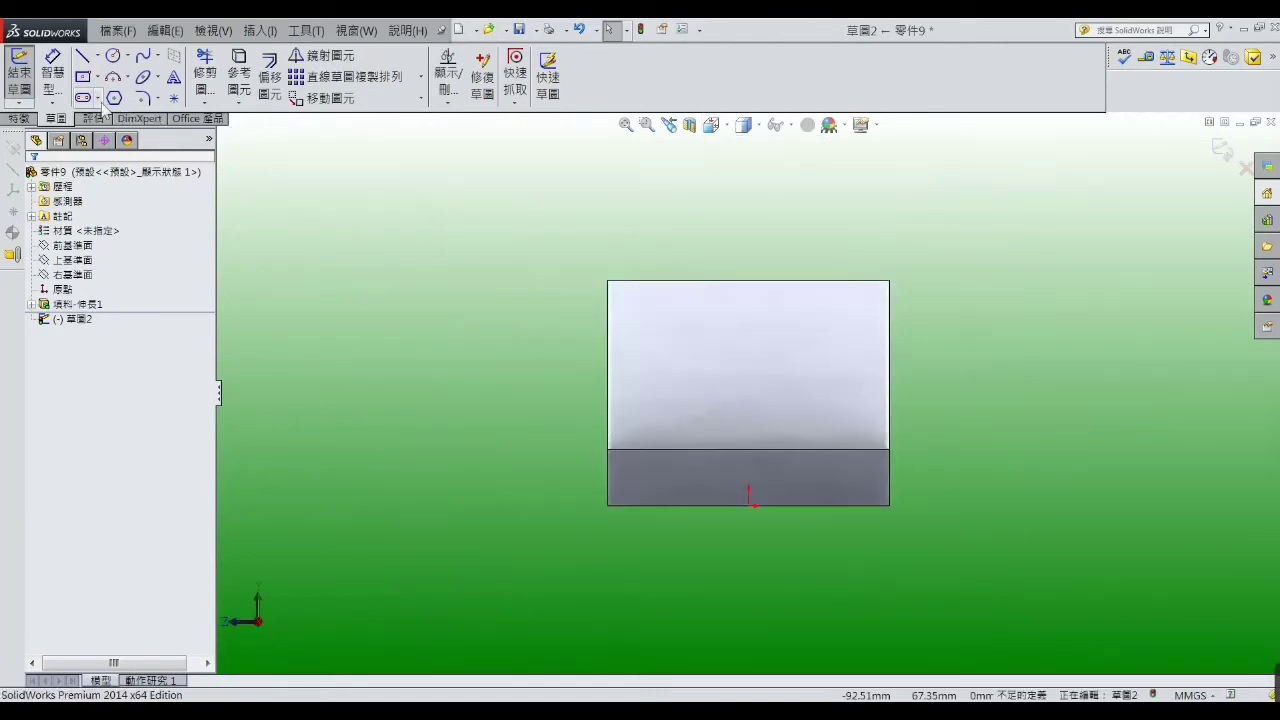
left_click(82, 98)
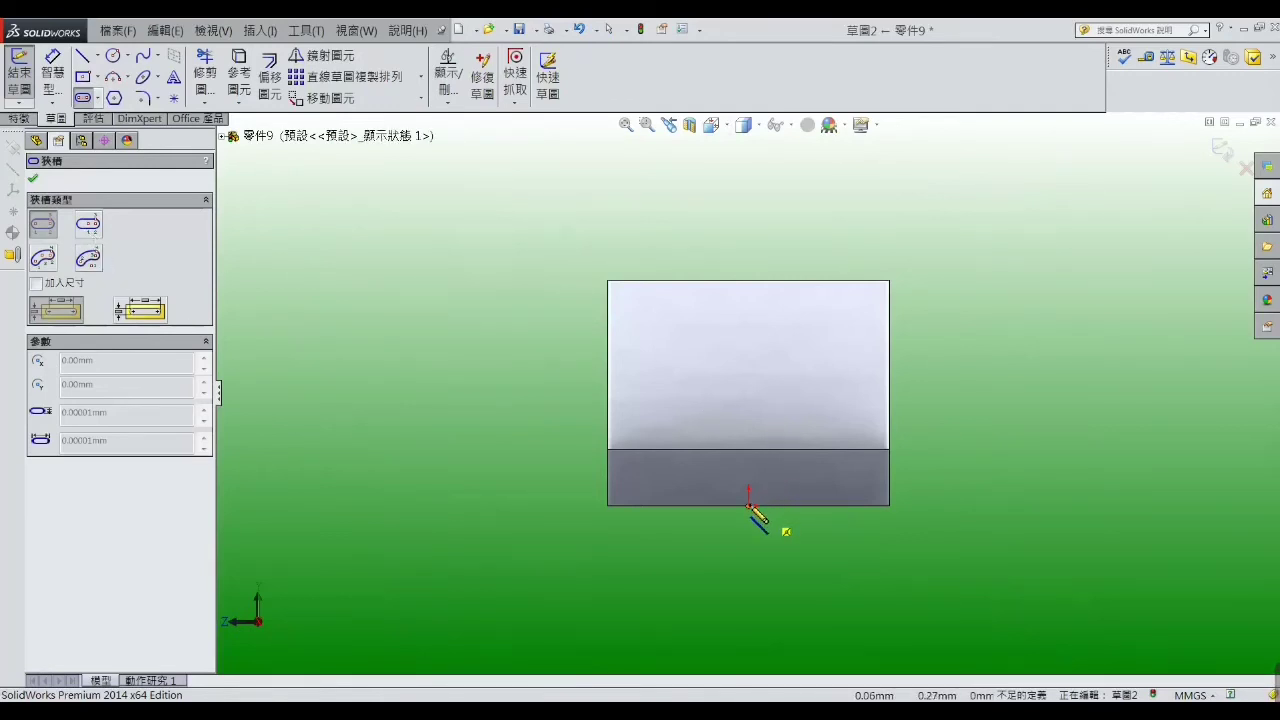
Draw outer and inner vertical straight slots rising from the origin at the bottom edge
left_click(748, 505)
left_click(748, 401)
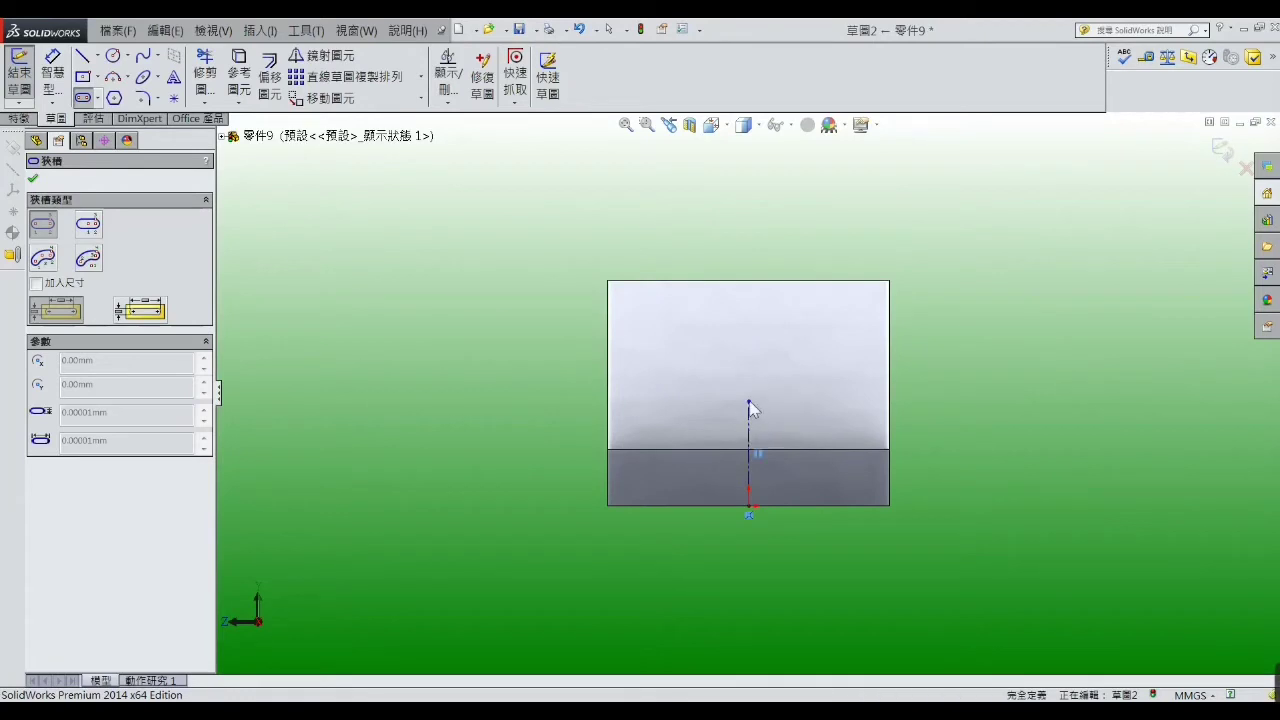
left_click(833, 362)
right_click(836, 362)
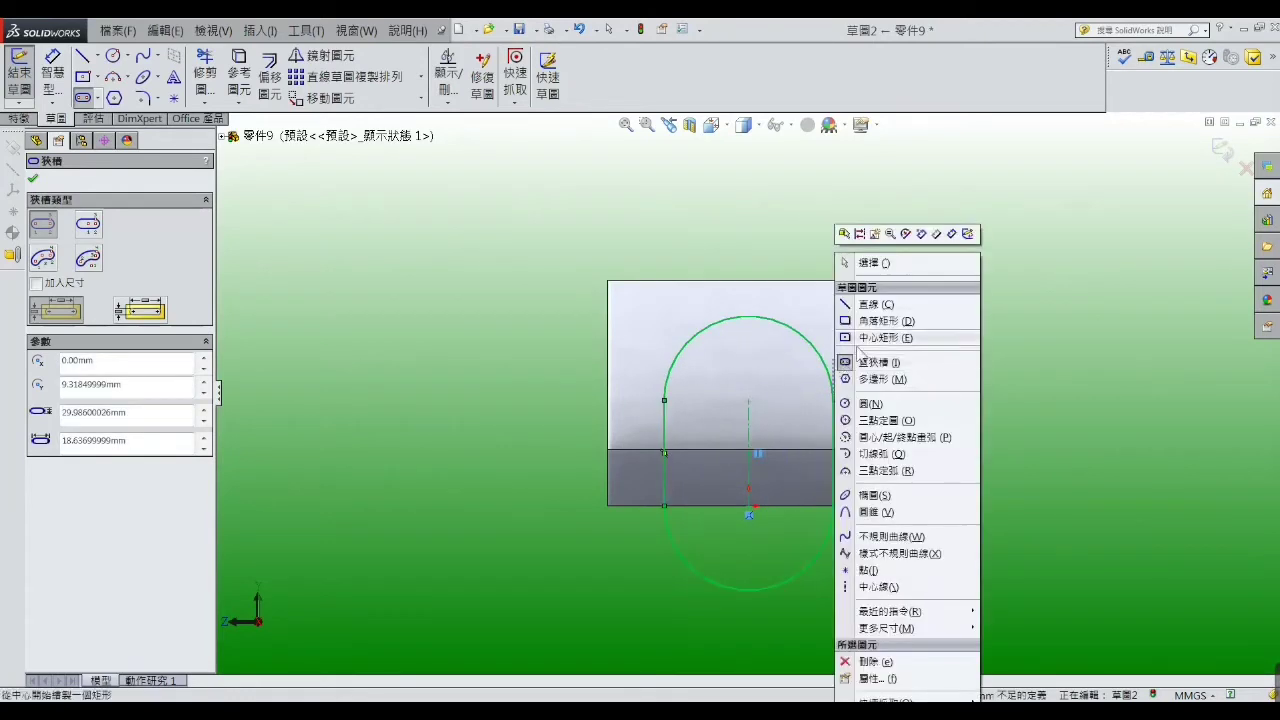
left_click(860, 263)
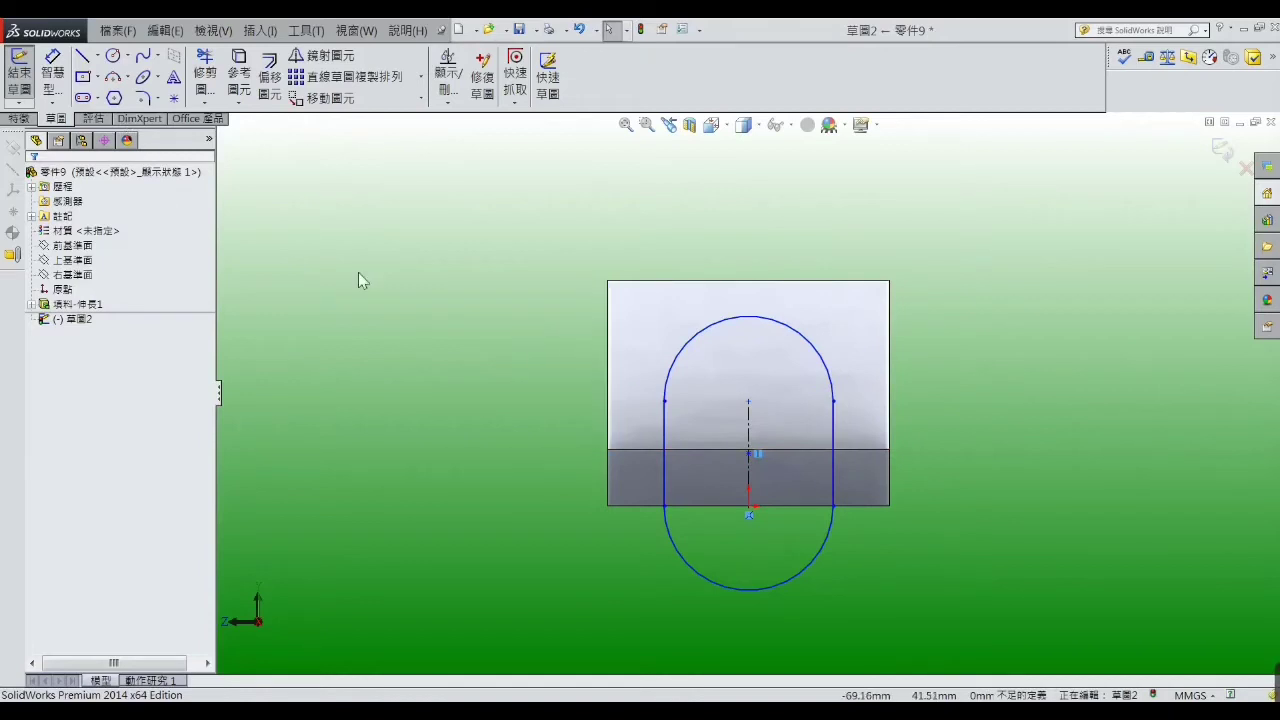
left_click(83, 98)
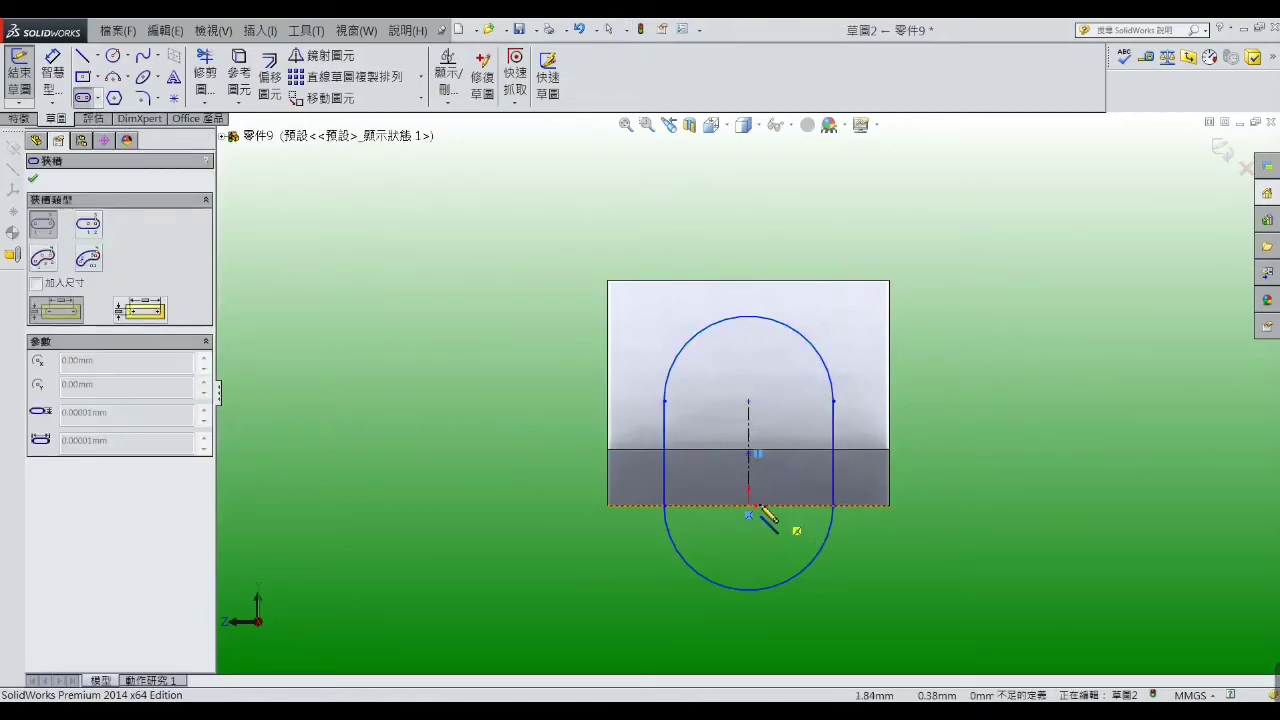
left_click(749, 506)
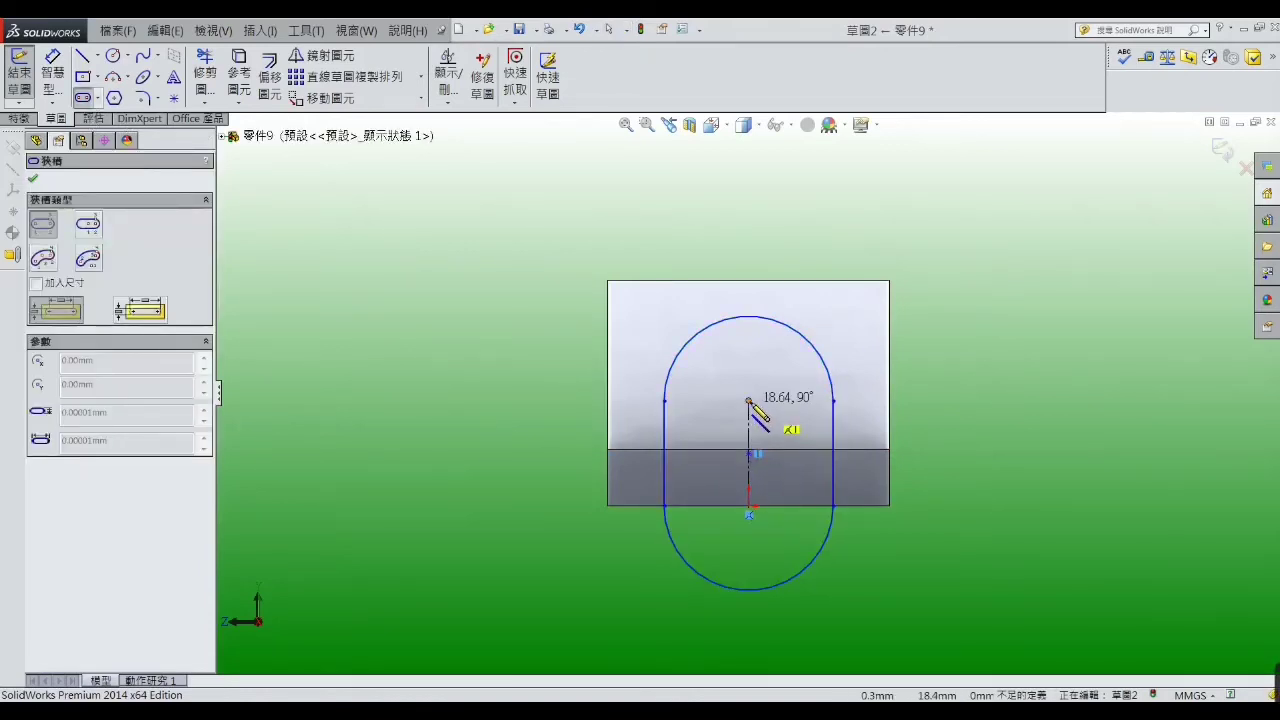
left_click(748, 408)
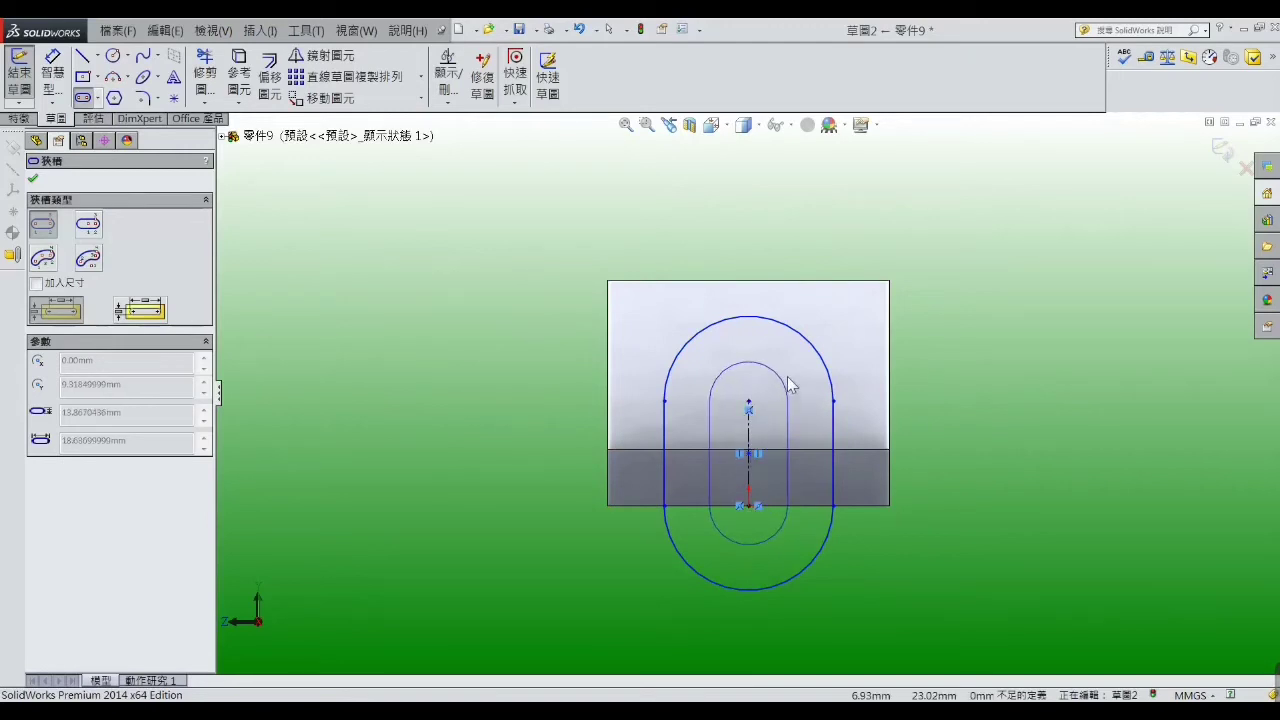
left_click(790, 384)
right_click(790, 386)
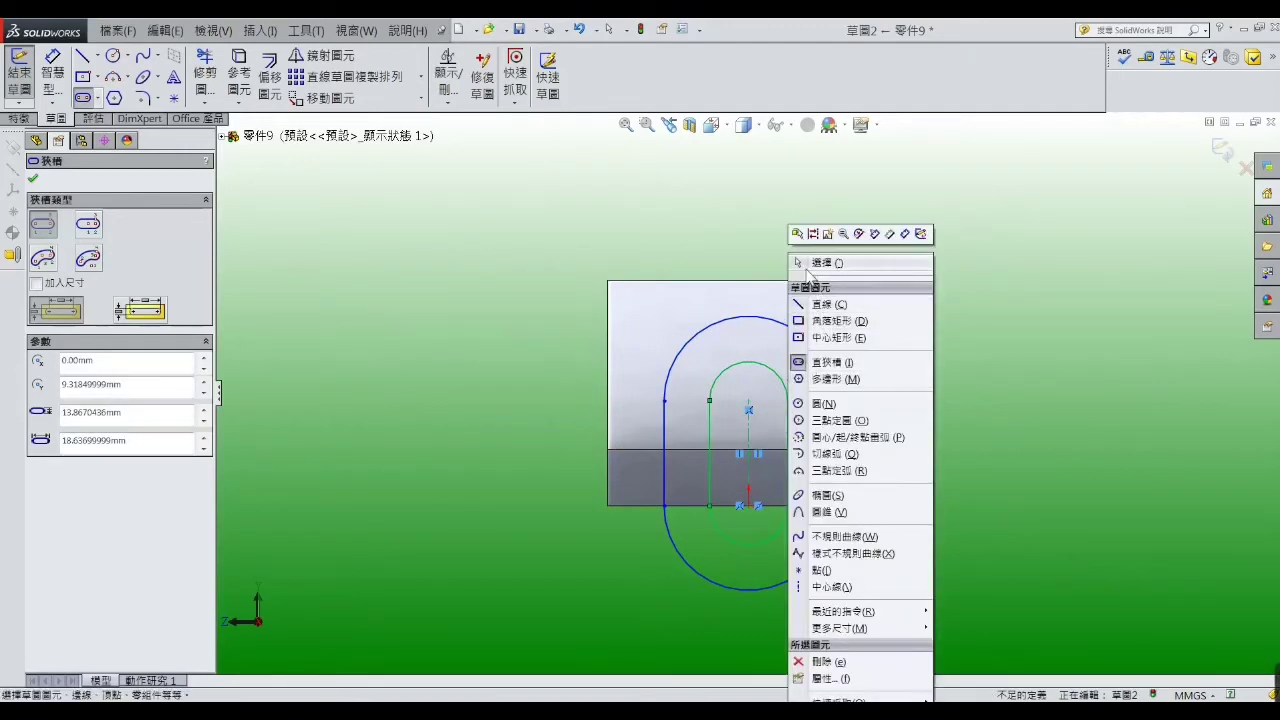
left_click(810, 264)
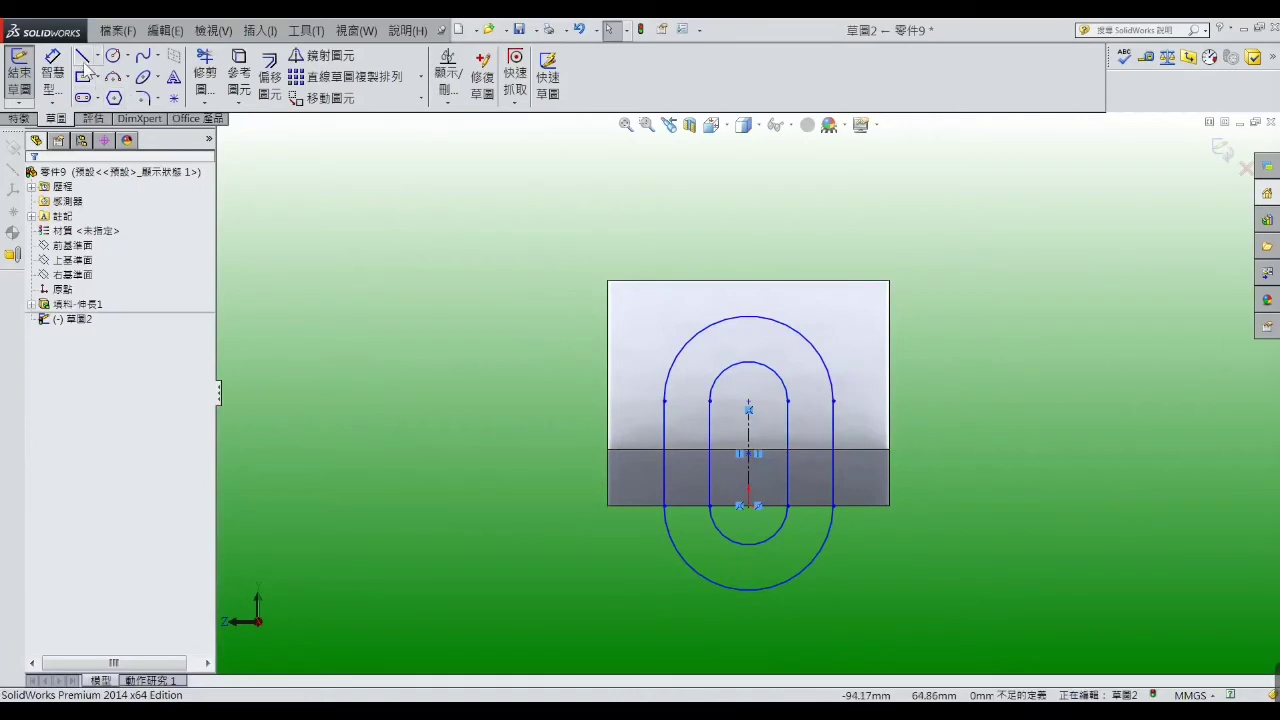
Draw a horizontal line along the face's bottom edge spanning the outer slot
left_click(83, 58)
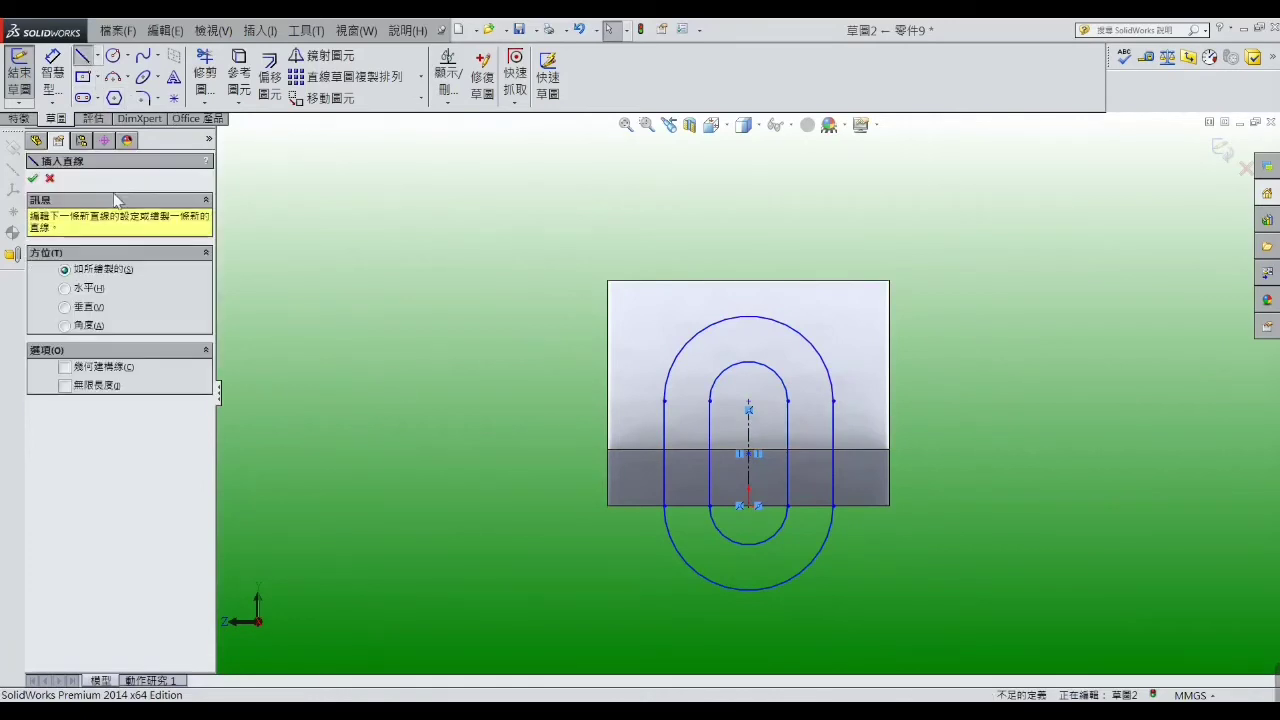
left_click(665, 505)
left_click(832, 505)
right_click(836, 507)
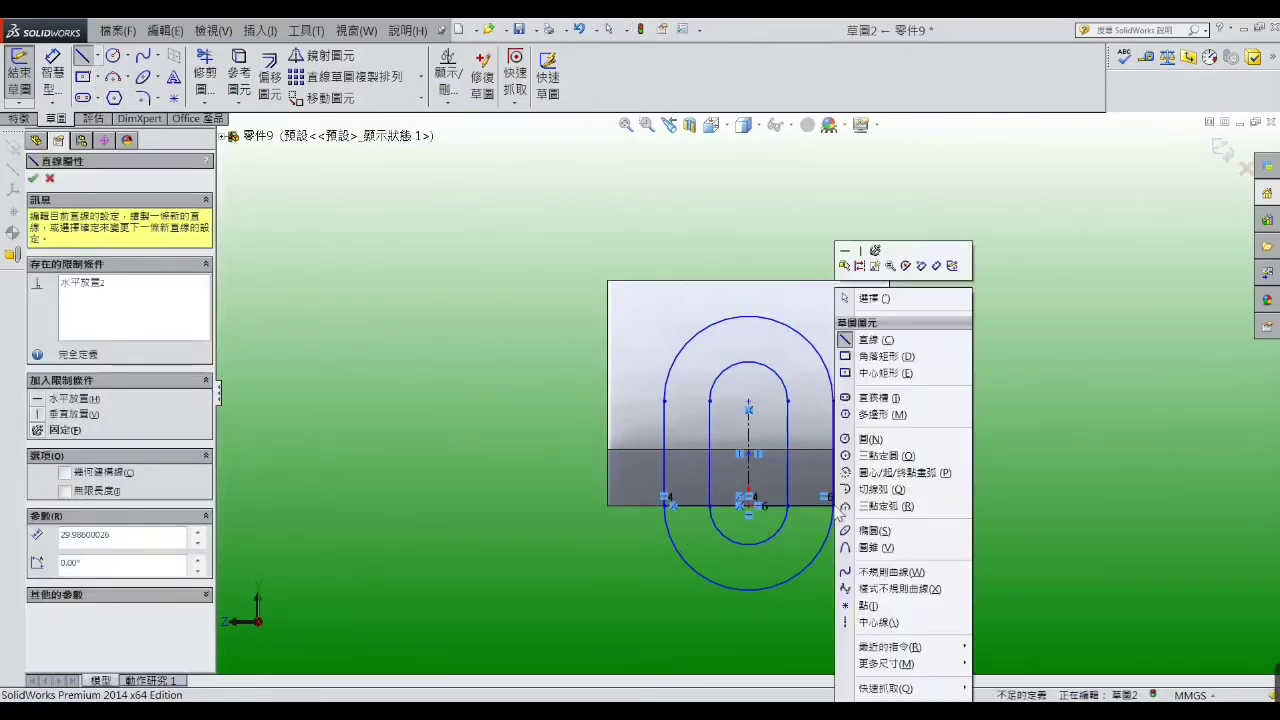
left_click(866, 298)
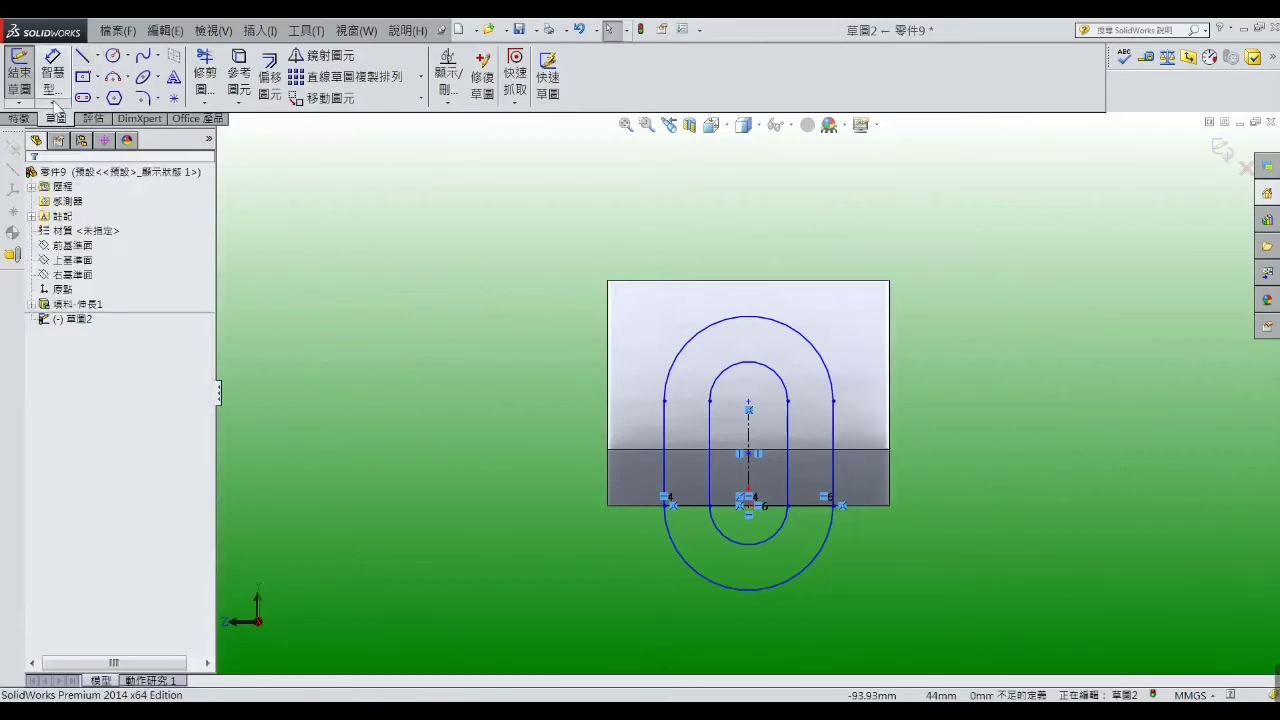
Dimension the inner slot arc to R10 and the outer slot arc to R20
left_click(52, 70)
left_click(790, 386)
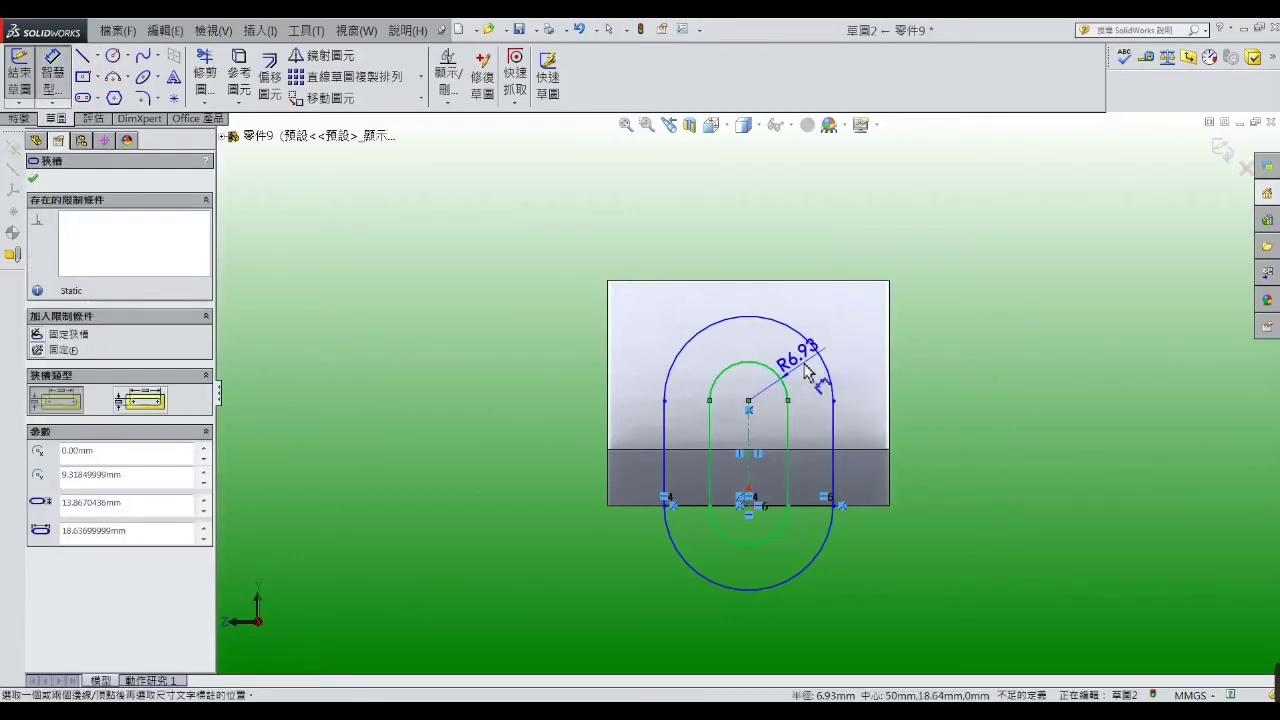
left_click(808, 372)
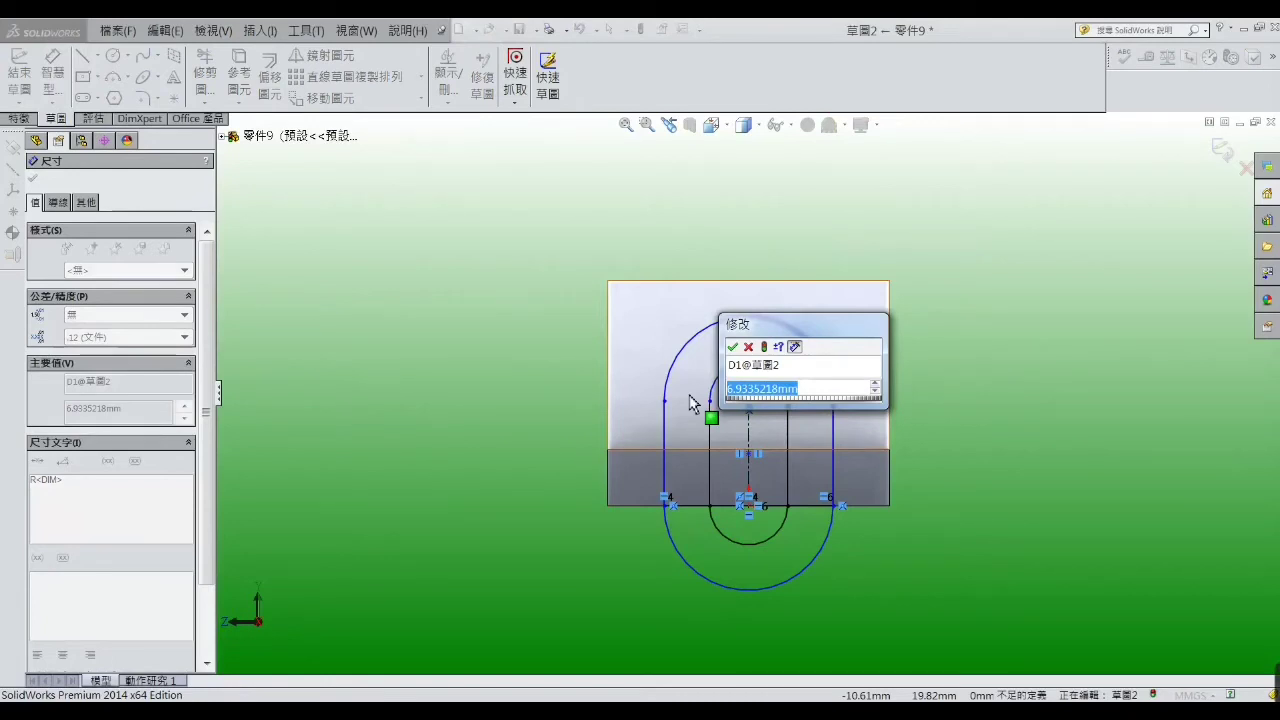
type("10")
key("Return")
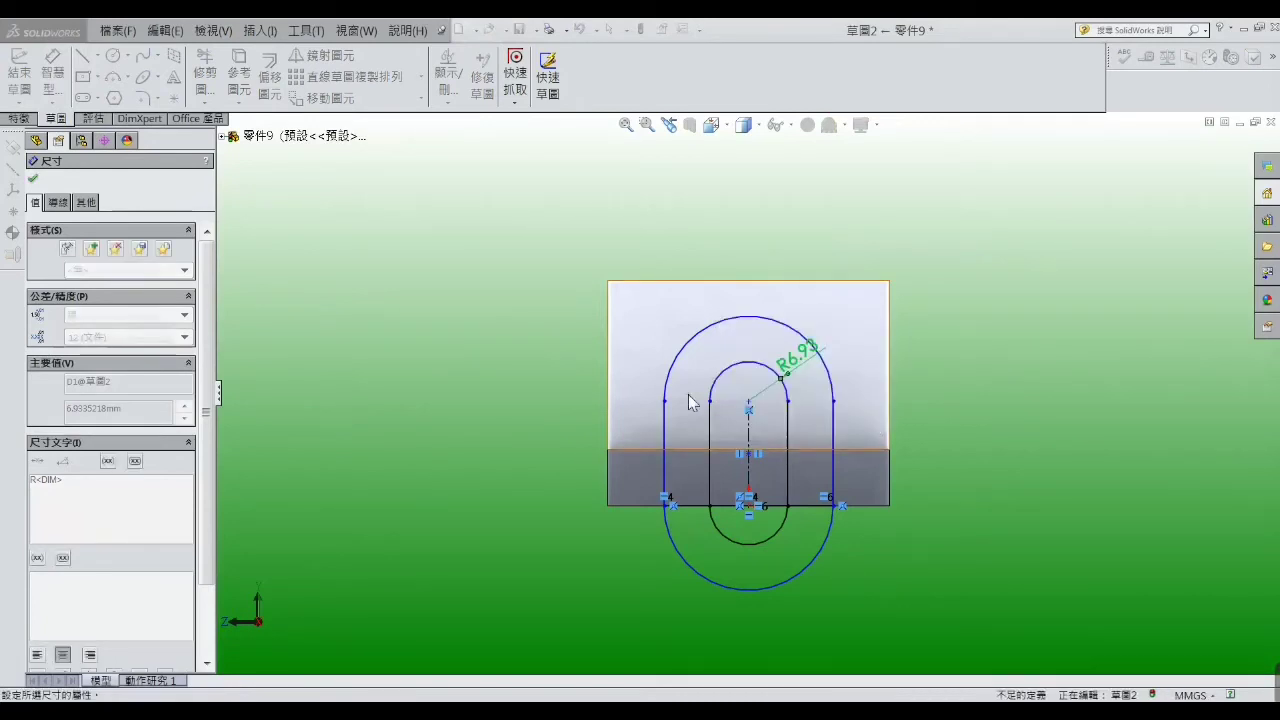
left_click(826, 375)
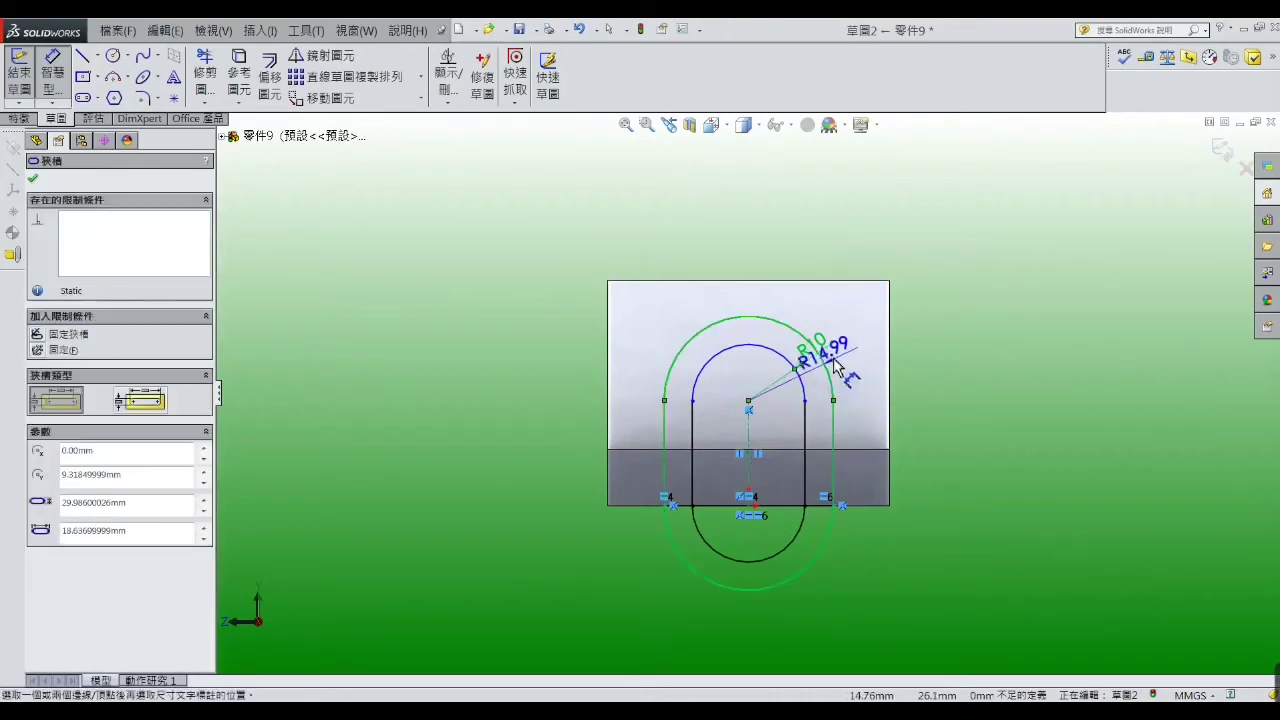
left_click(832, 345)
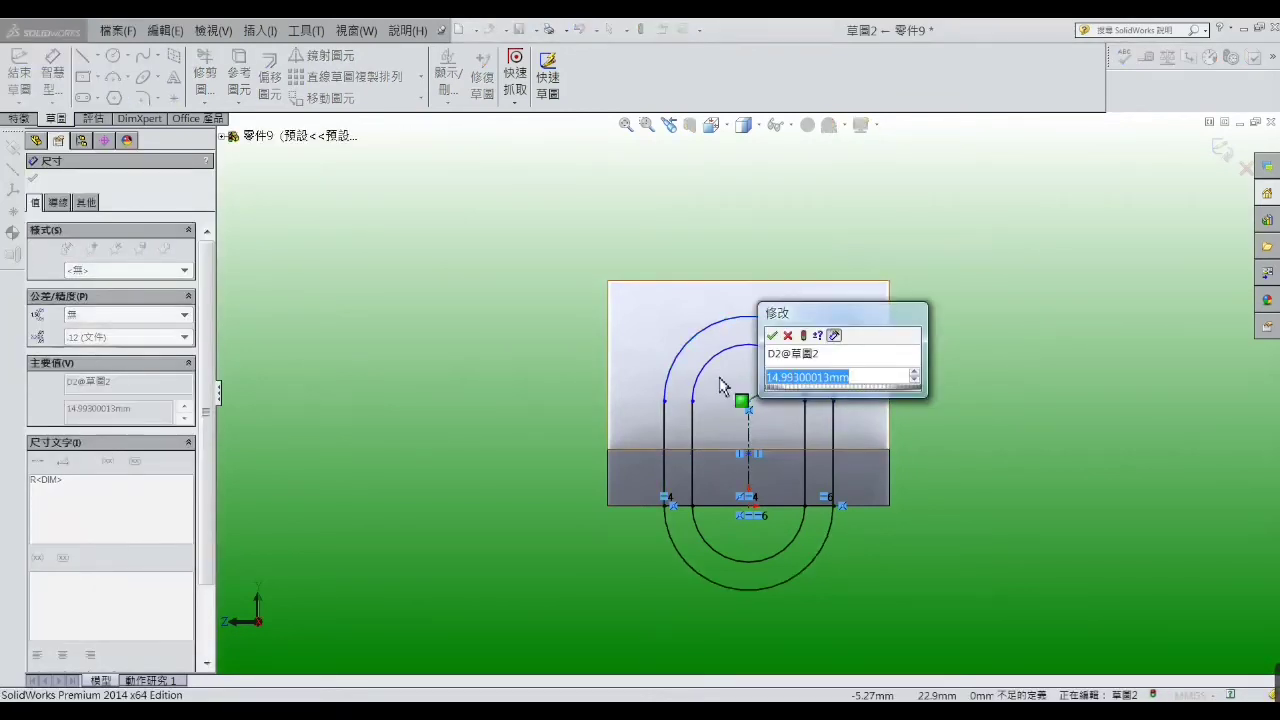
type("20")
key("Return")
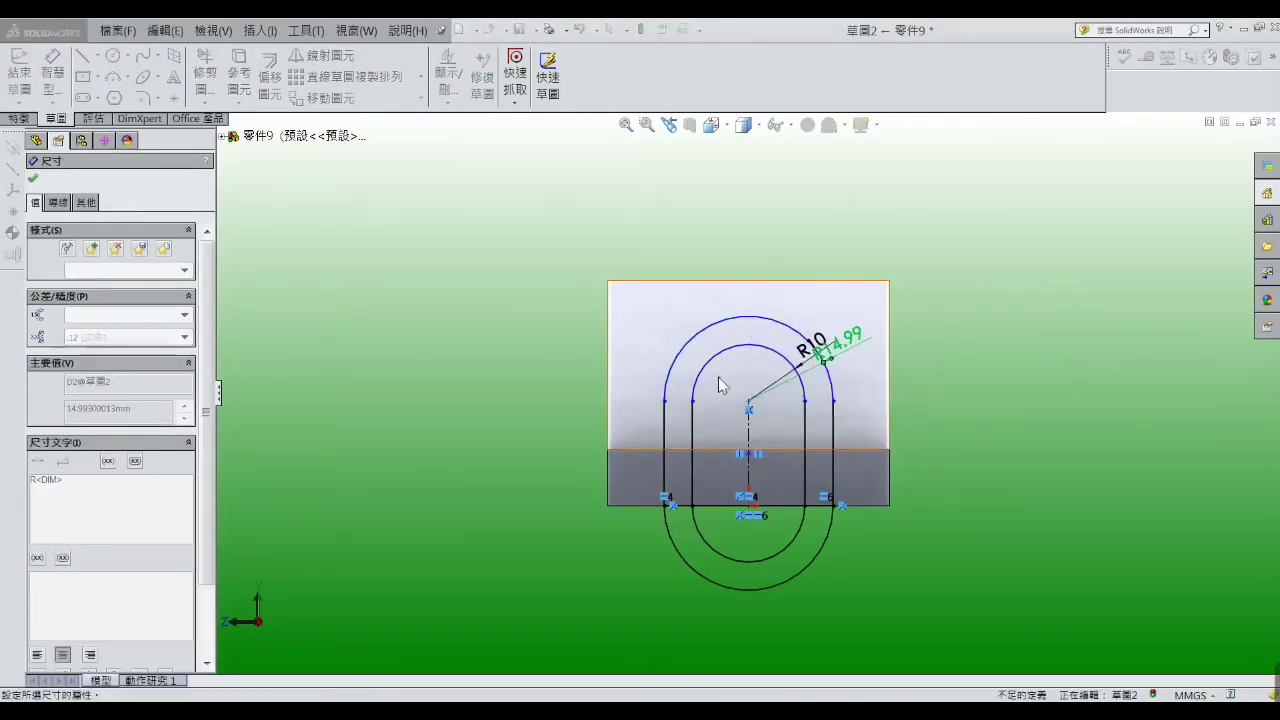
left_click(1010, 374)
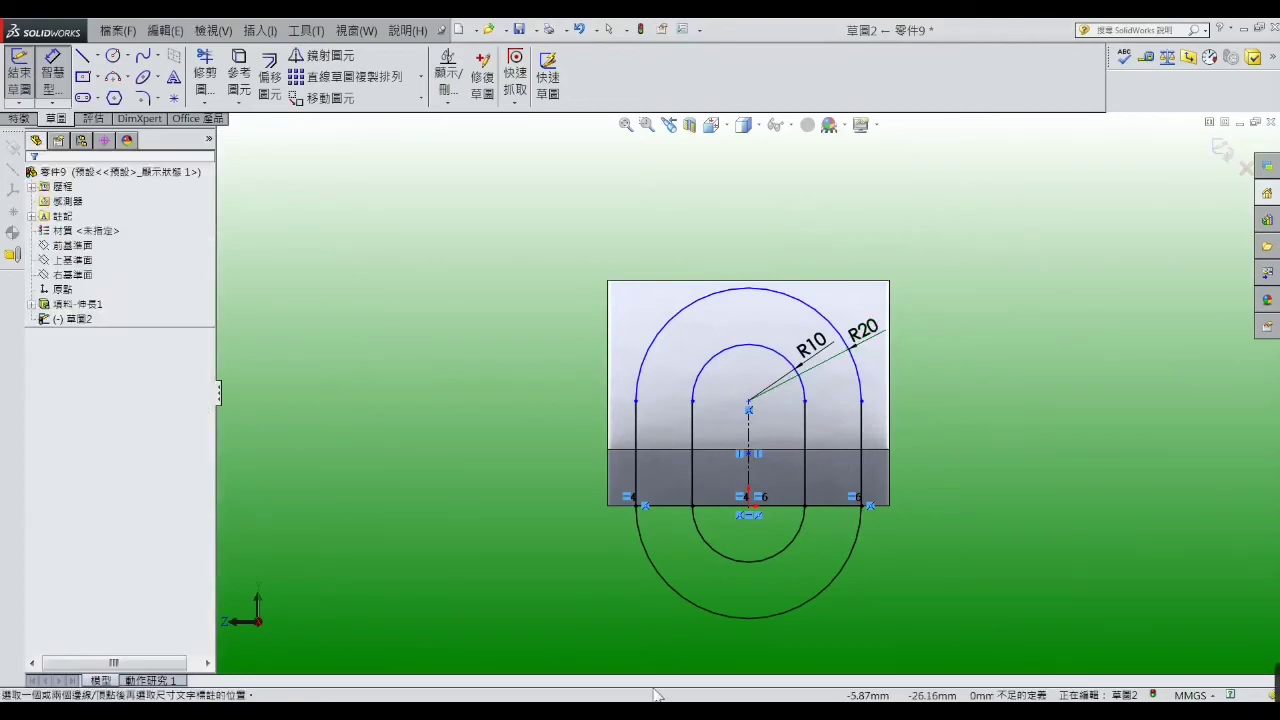
left_click(500, 620)
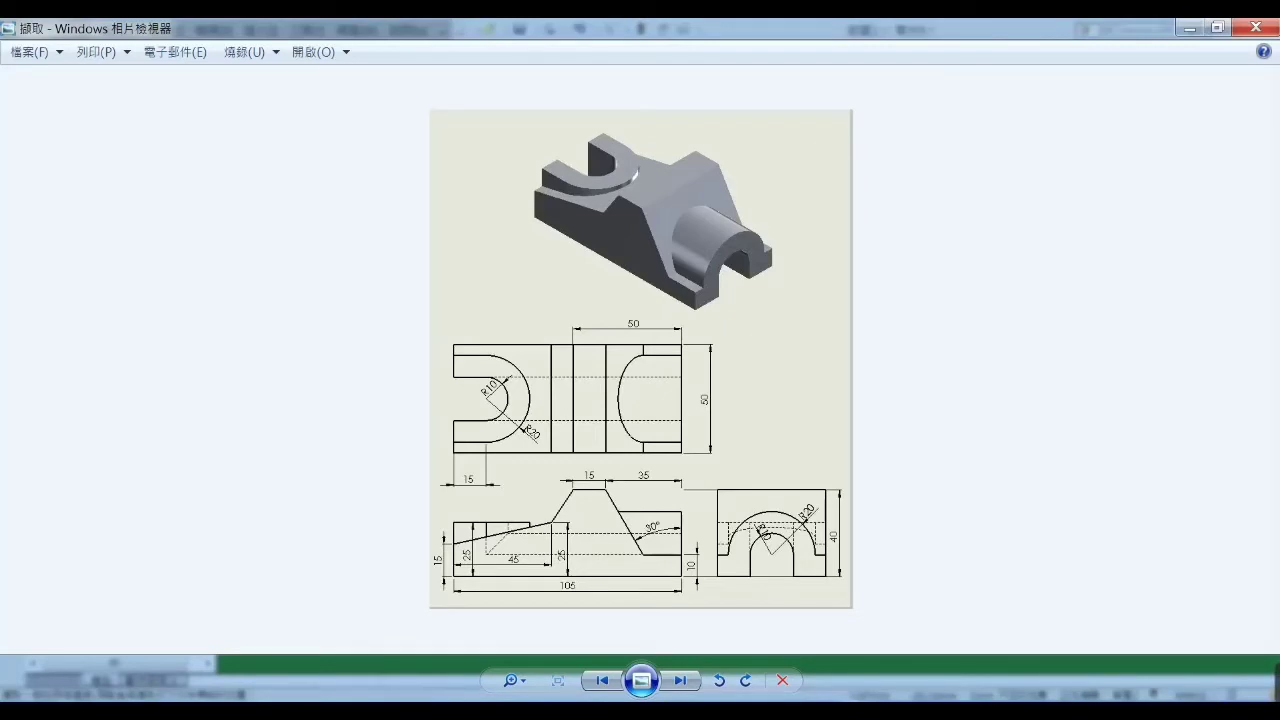
Dimension the inner slot's straight length to 10 mm
left_click(1188, 31)
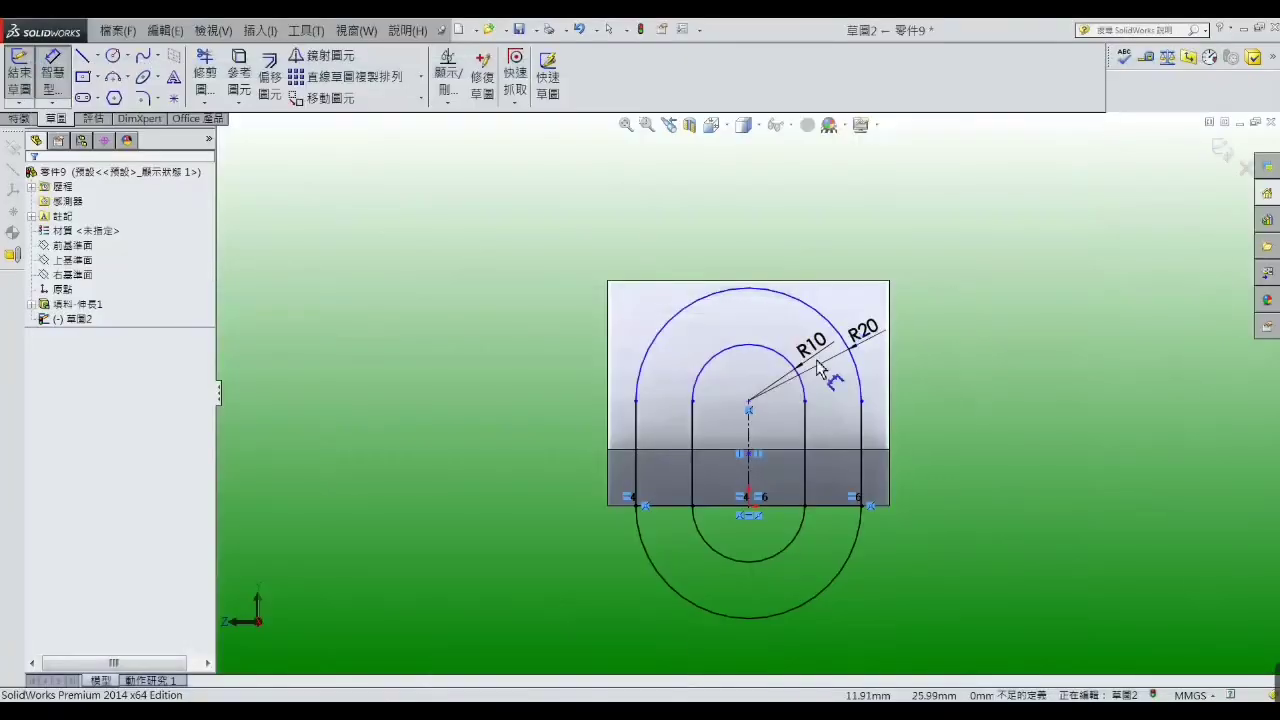
left_click(693, 468)
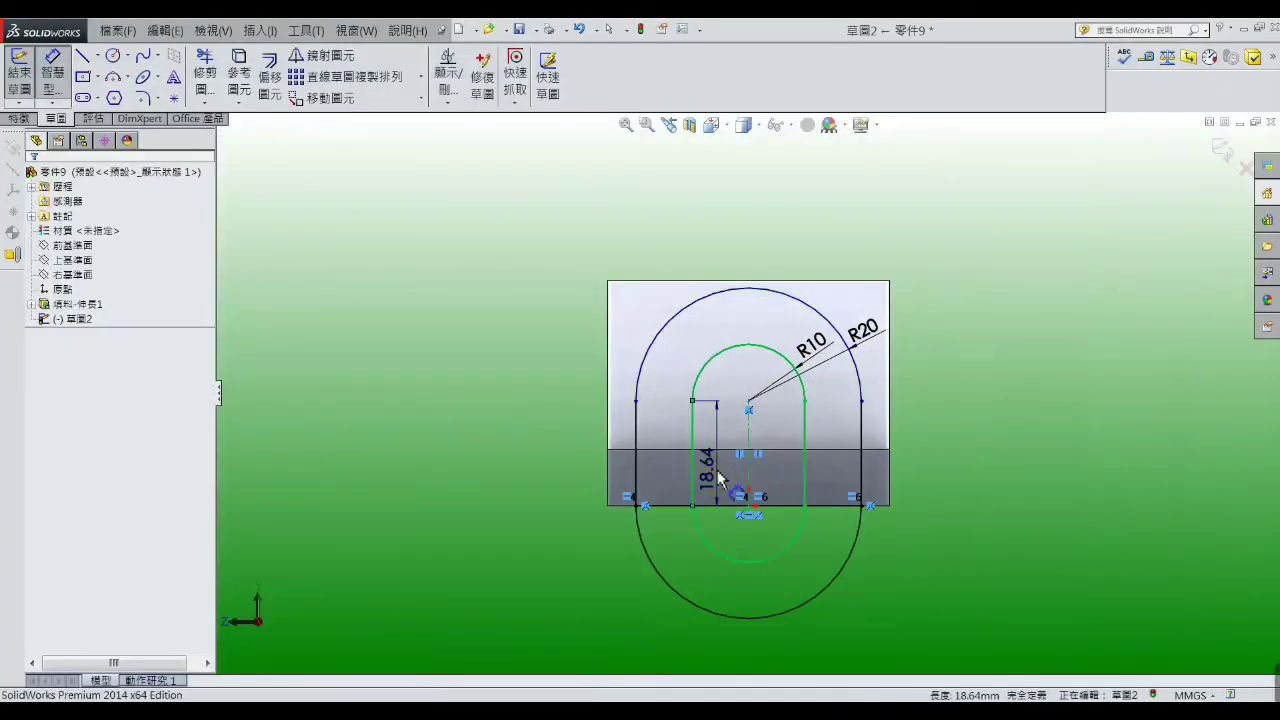
left_click(700, 462)
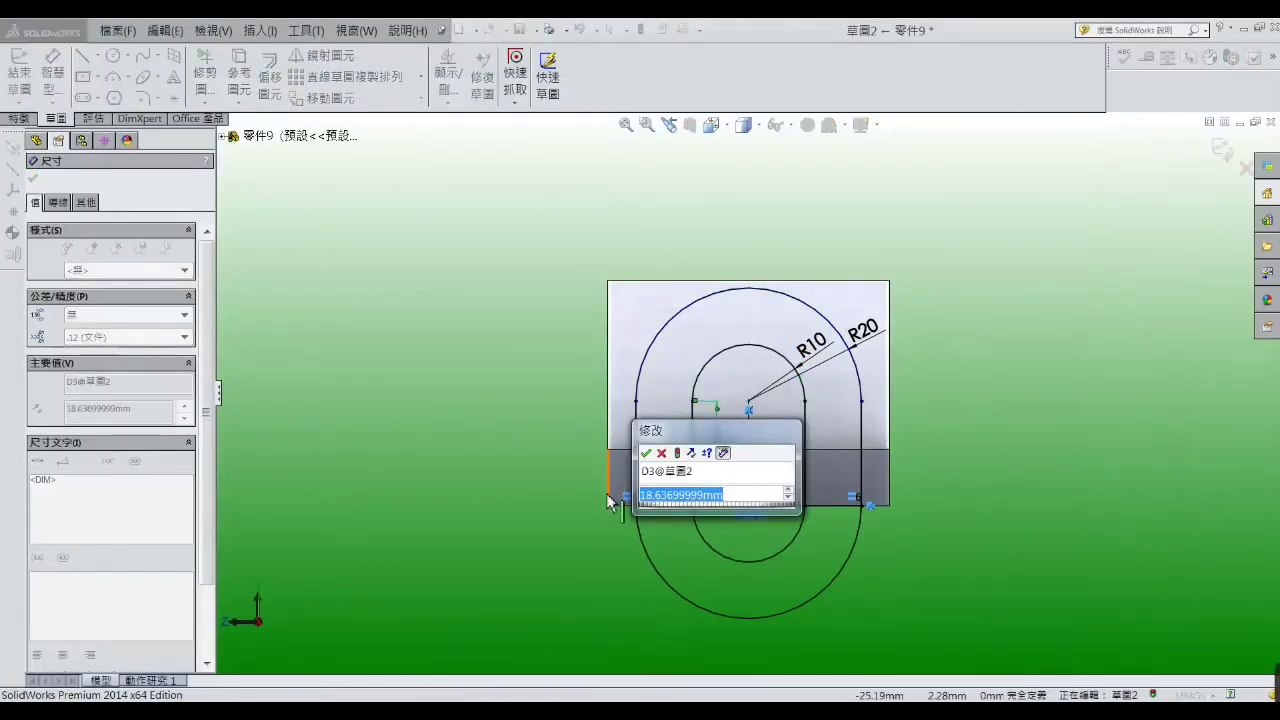
type("10")
key("Return")
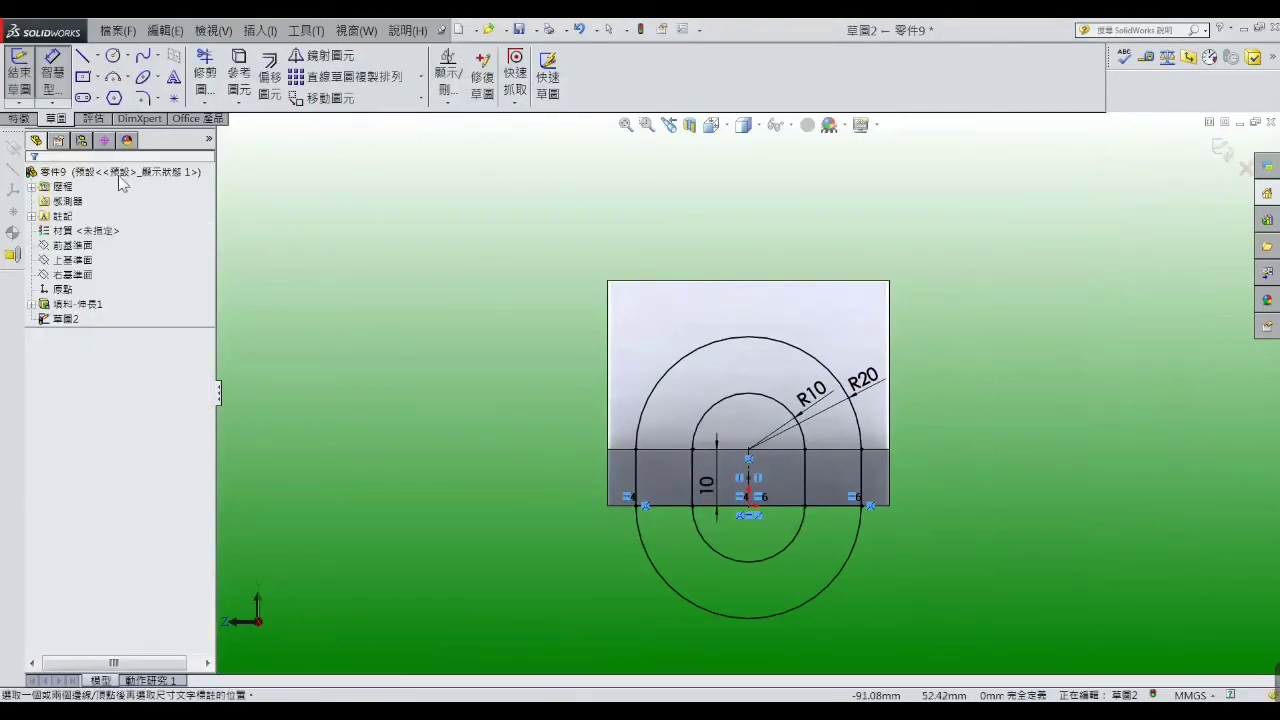
left_click(17, 119)
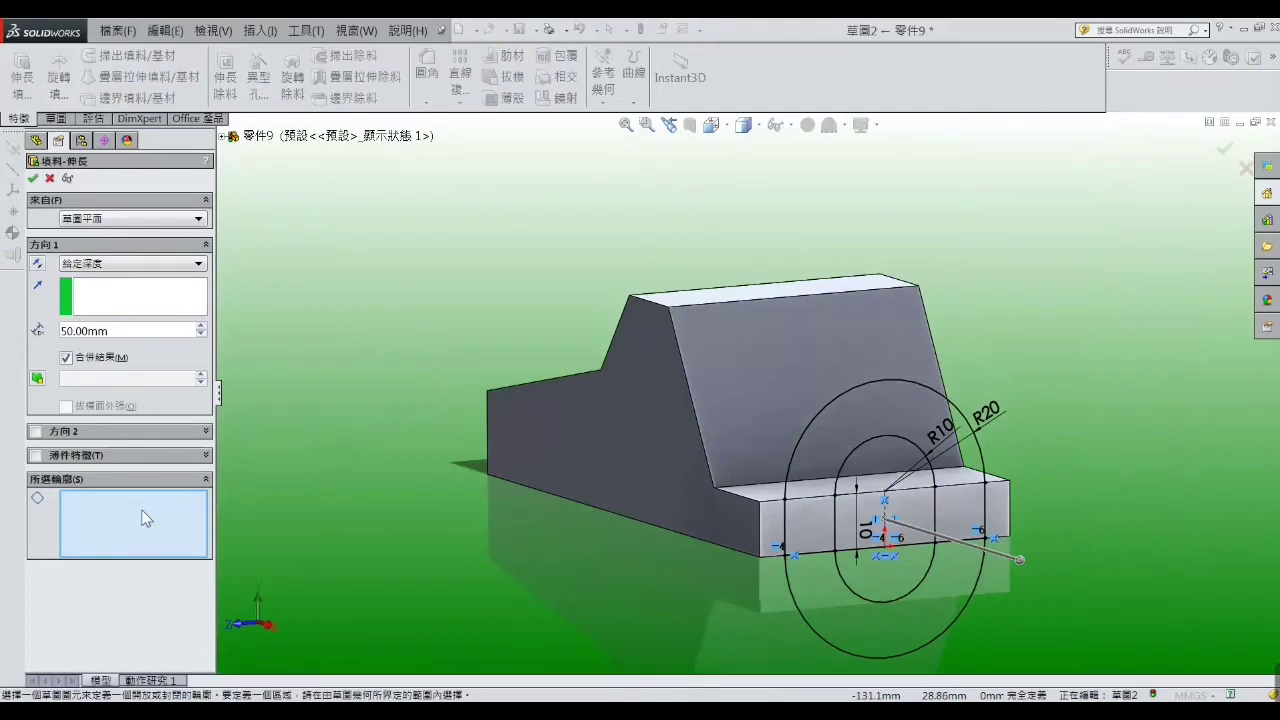
Extrude the arch sketch regions 50 mm blind, reversed back toward the block
left_click(828, 516)
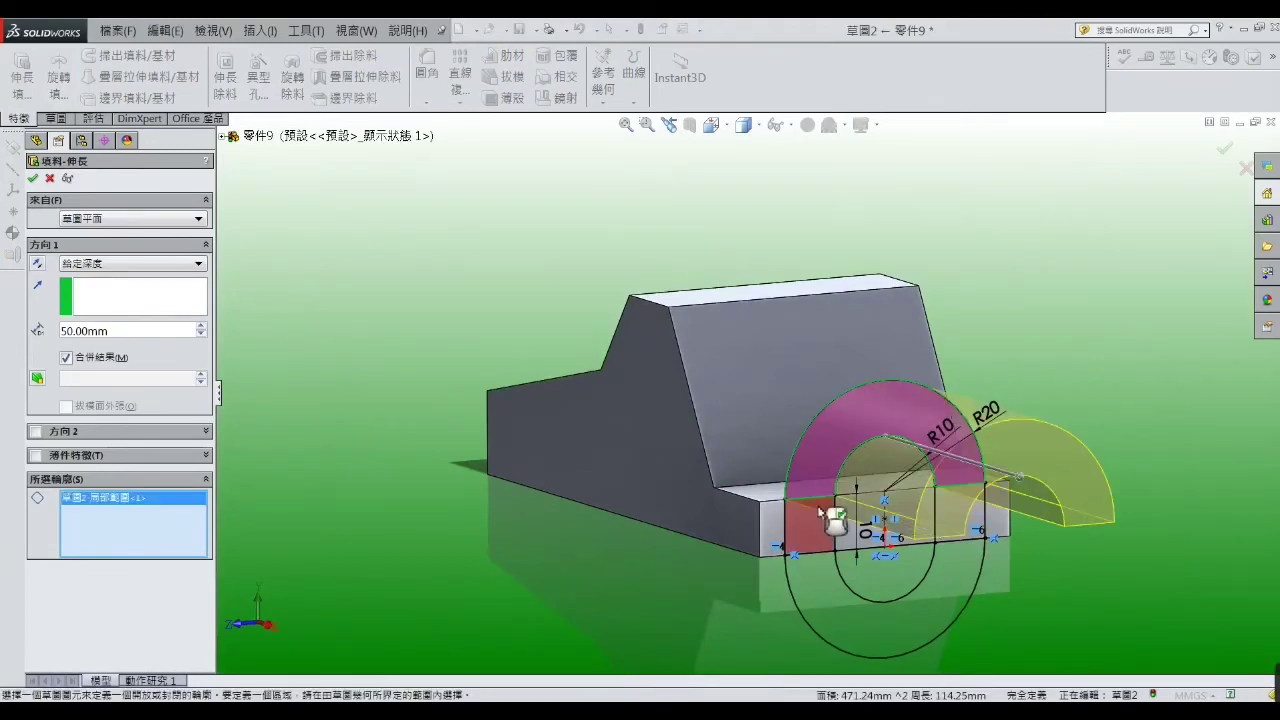
left_click(825, 520)
left_click(983, 515)
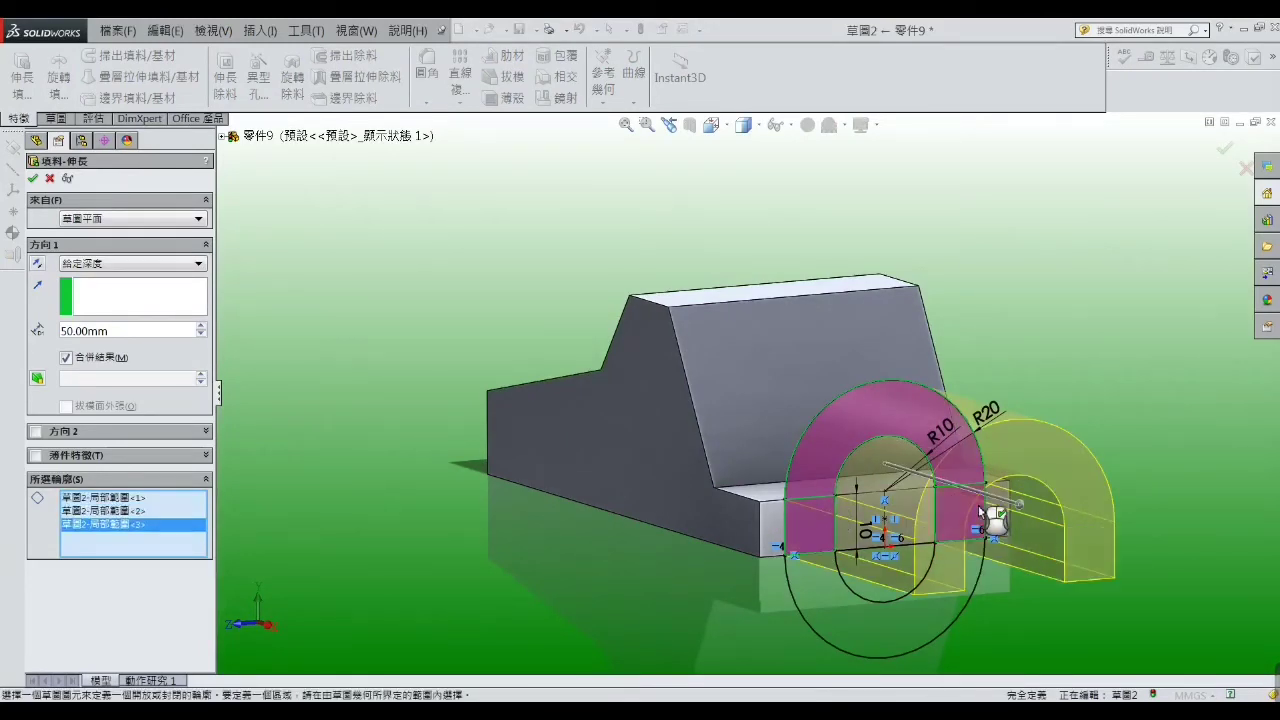
left_click(38, 265)
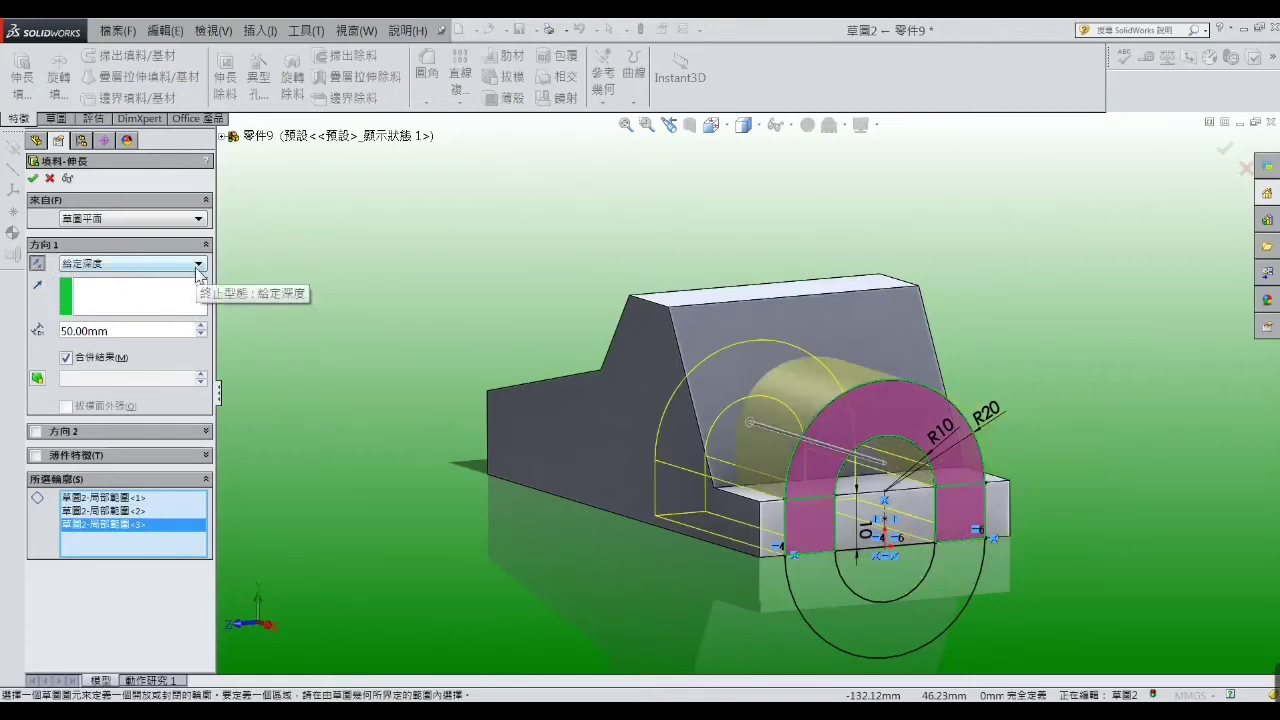
left_click(198, 263)
left_click(100, 277)
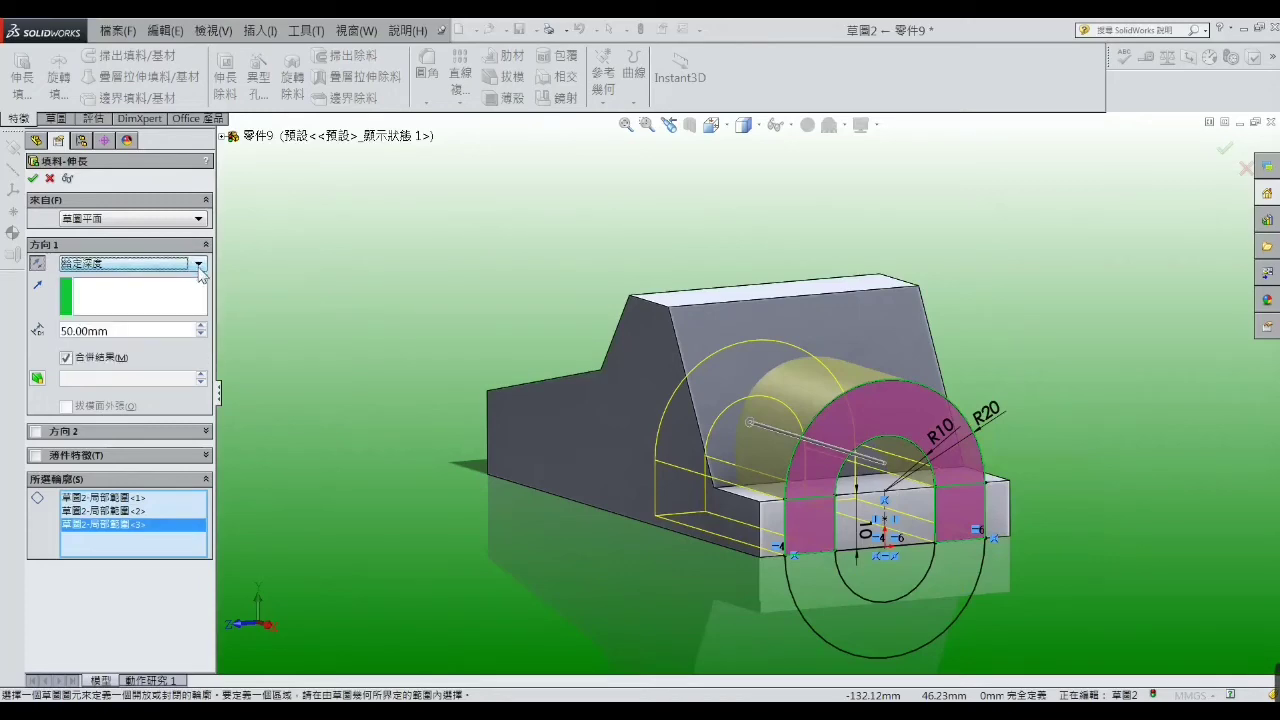
middle_click_drag(400, 416, 423, 386)
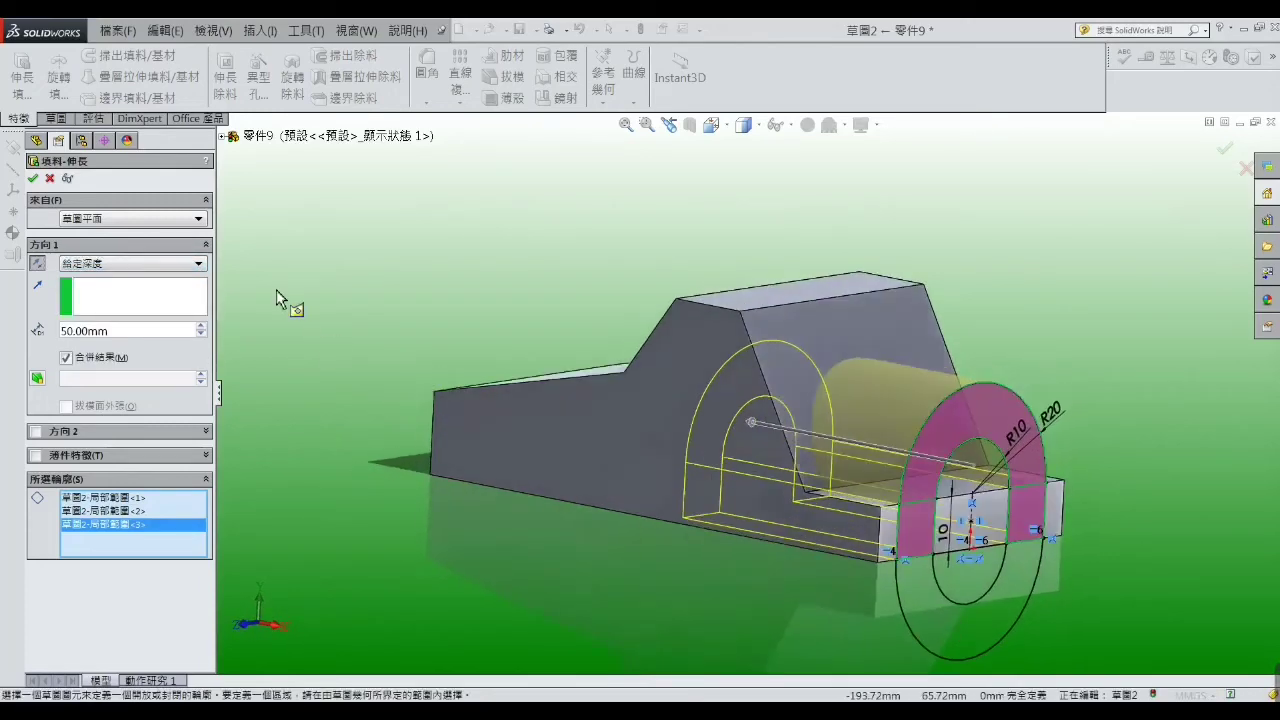
left_click(32, 178)
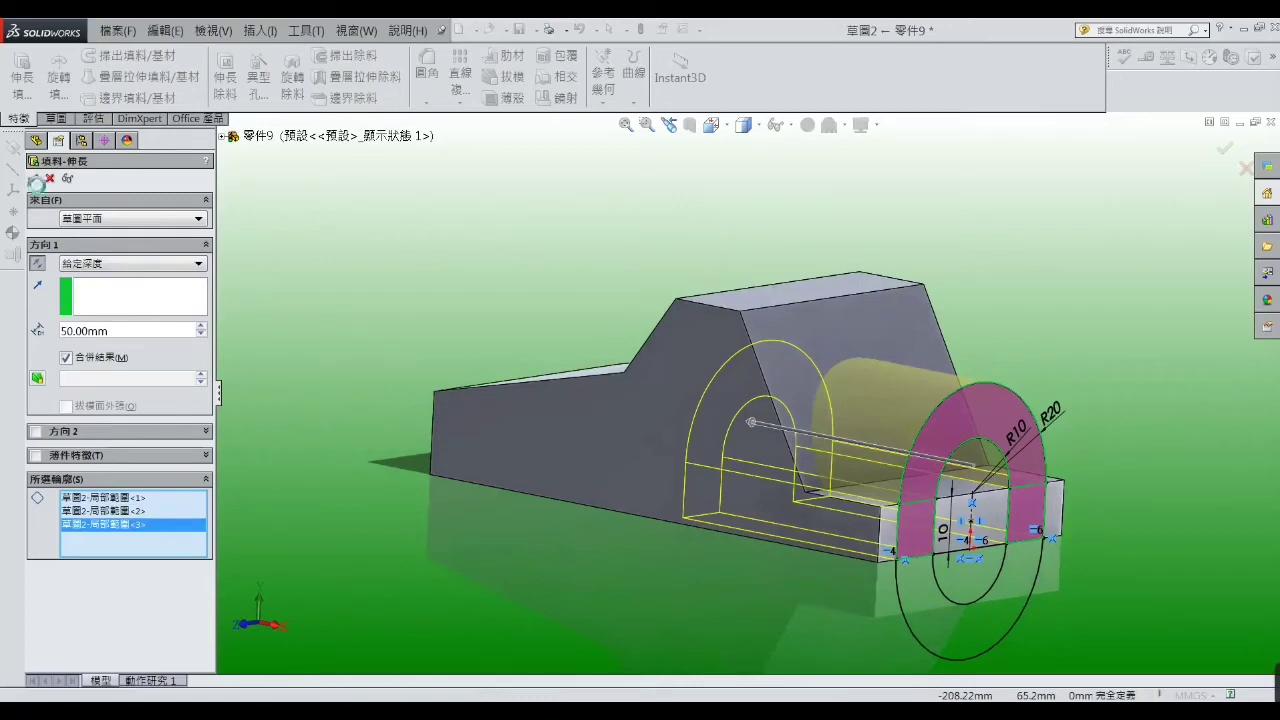
mouse_move(392, 294)
middle_mouse_down()
mouse_move(534, 329)
mouse_move(517, 374)
mouse_move(500, 379)
middle_mouse_up()
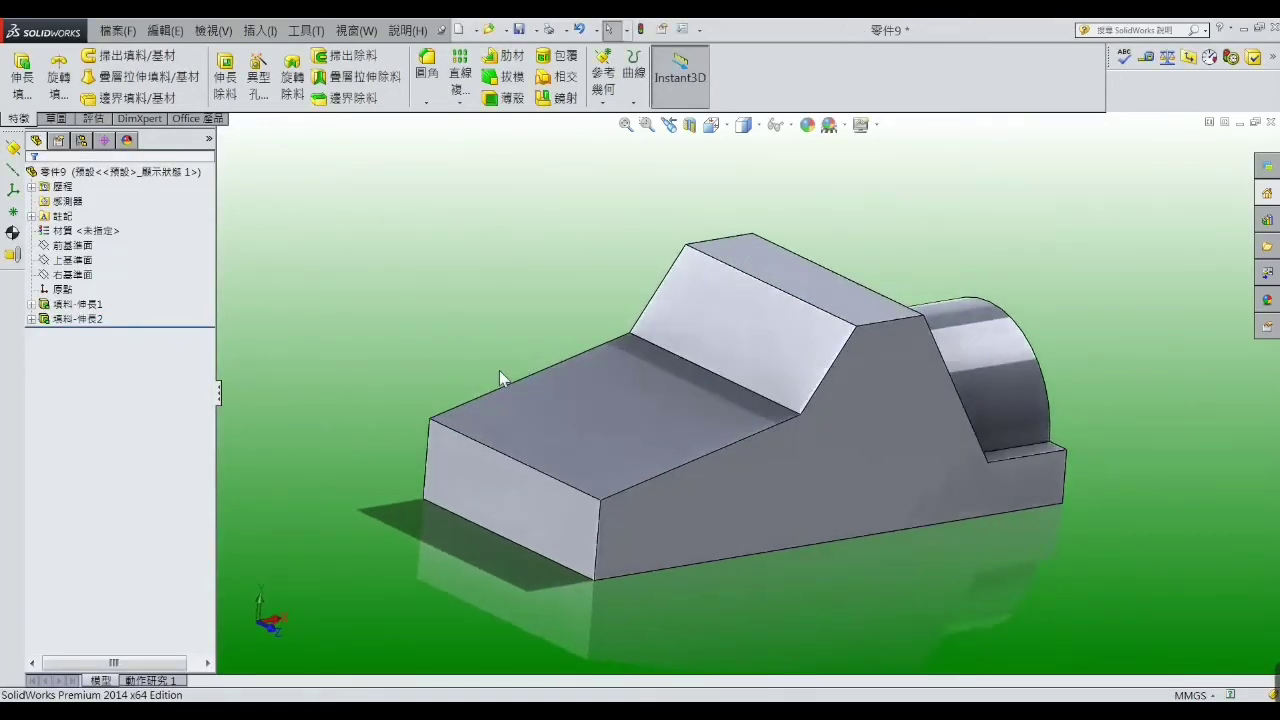
left_click(583, 451)
key("alt+Tab")
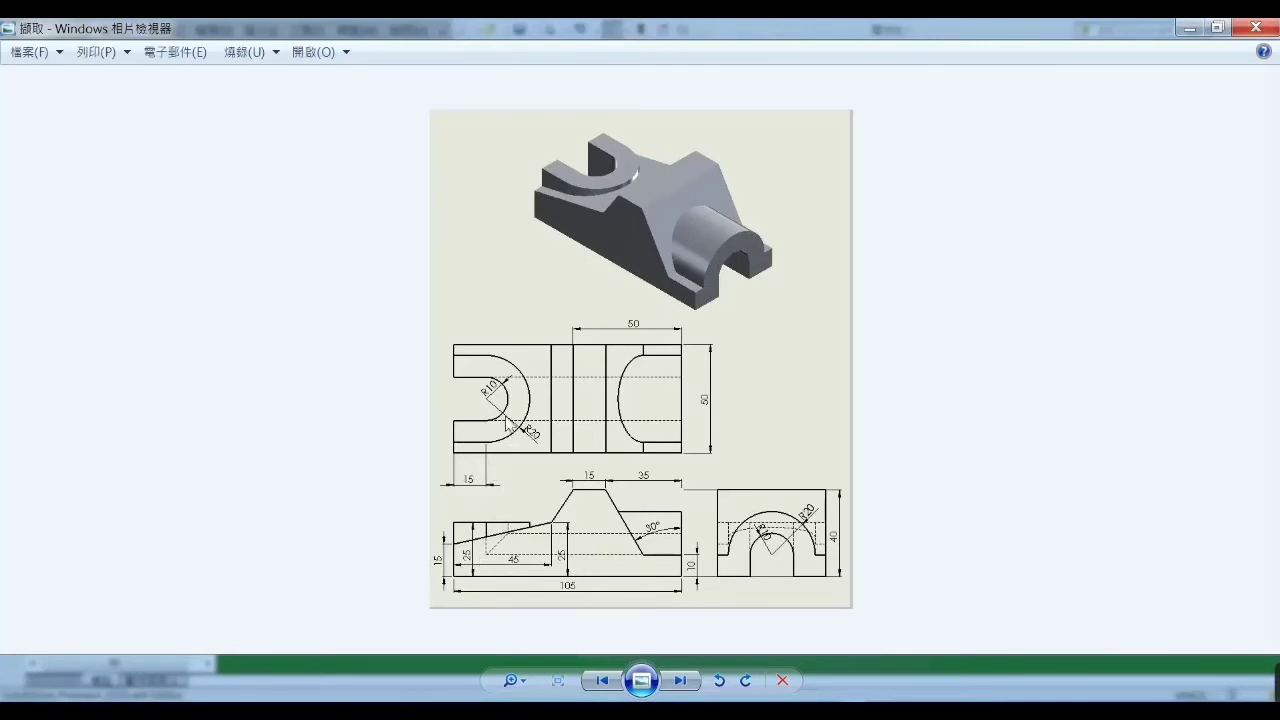
Open a new sketch on the part's bottom face and view it face-on
left_click(1187, 31)
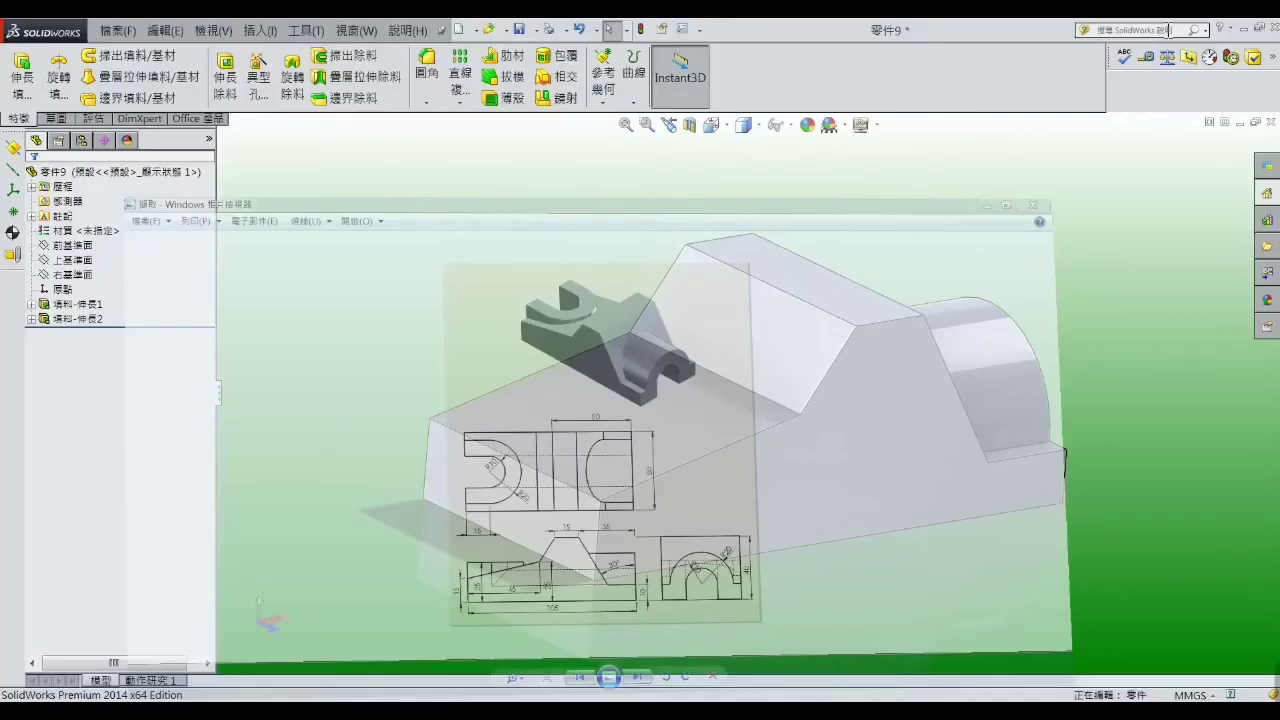
middle_click_drag(651, 551, 605, 313)
left_click(585, 378)
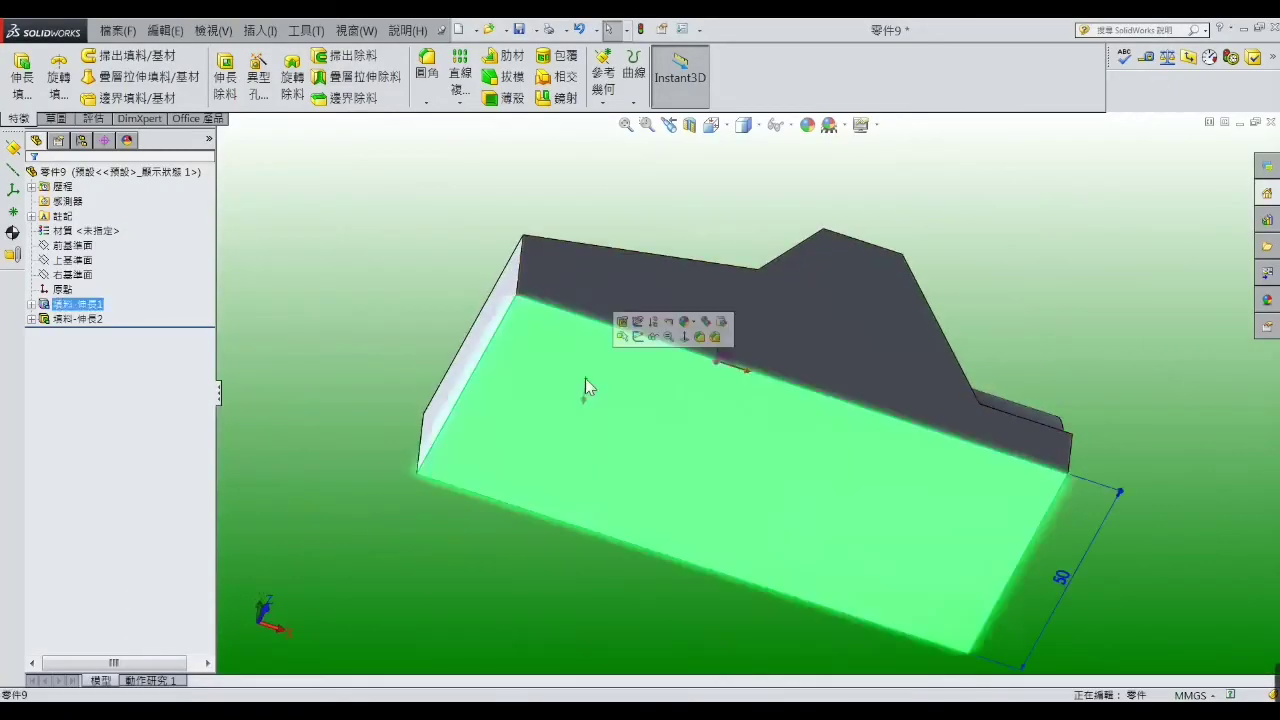
left_click(636, 206)
left_click(540, 353)
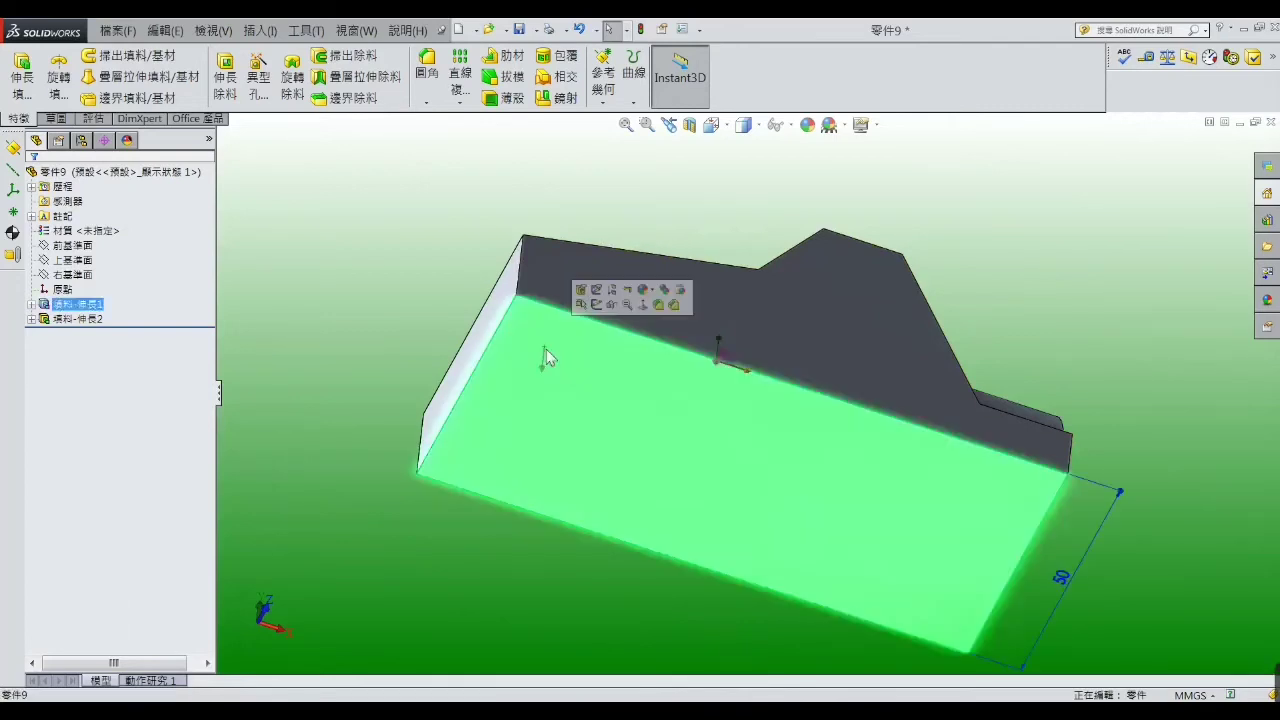
left_click(592, 303)
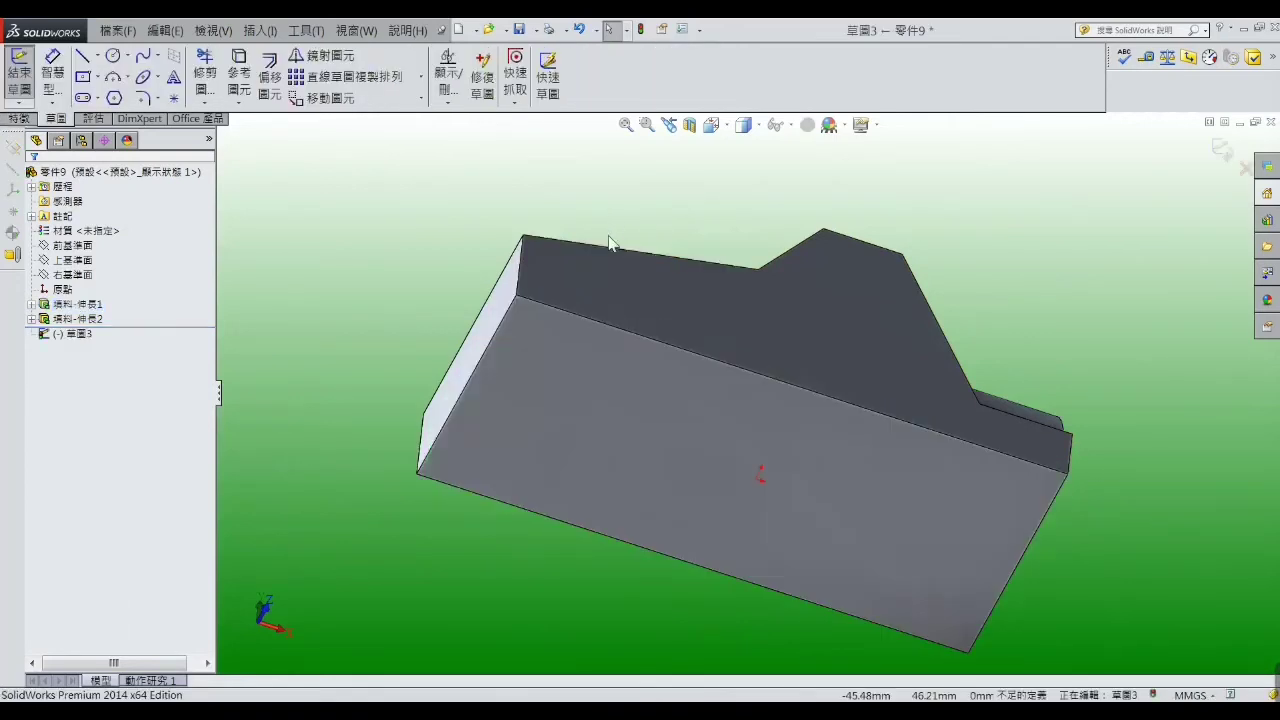
scroll(657, 207, "up", 3)
left_click(711, 124)
left_click(805, 214)
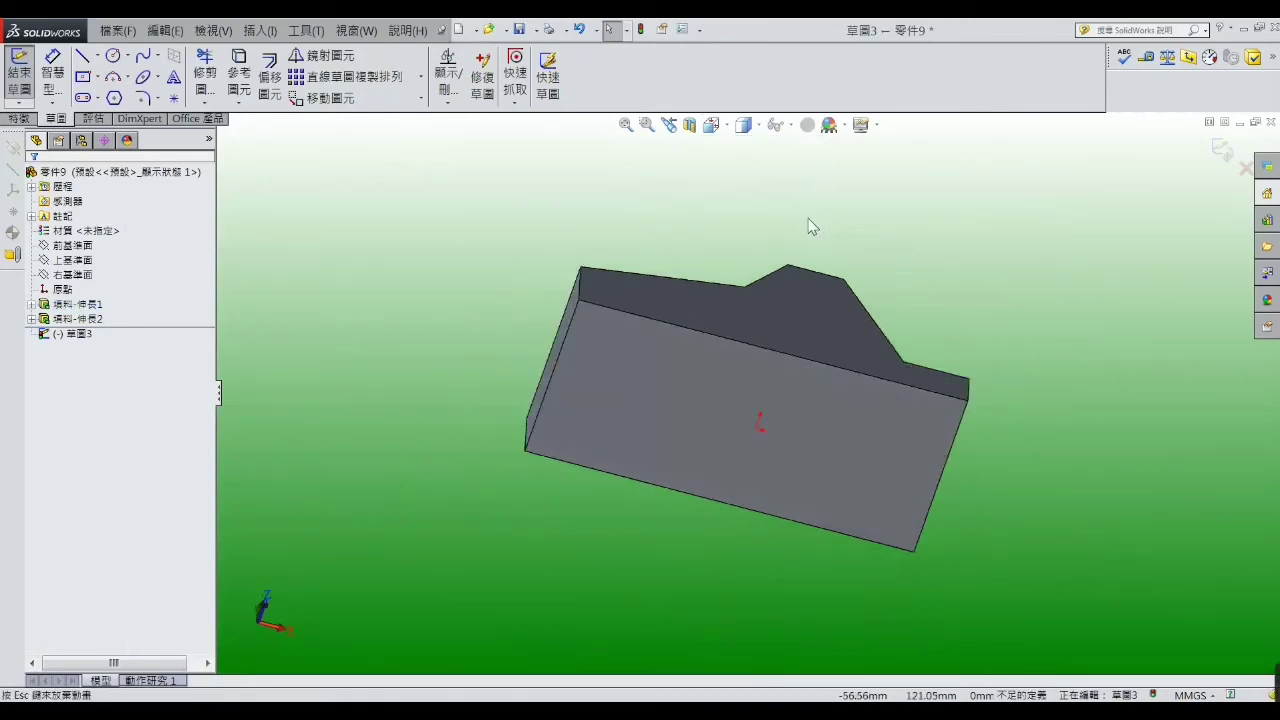
Draw inner and outer horizontal straight slots centred on the face's left edge
left_click(83, 97)
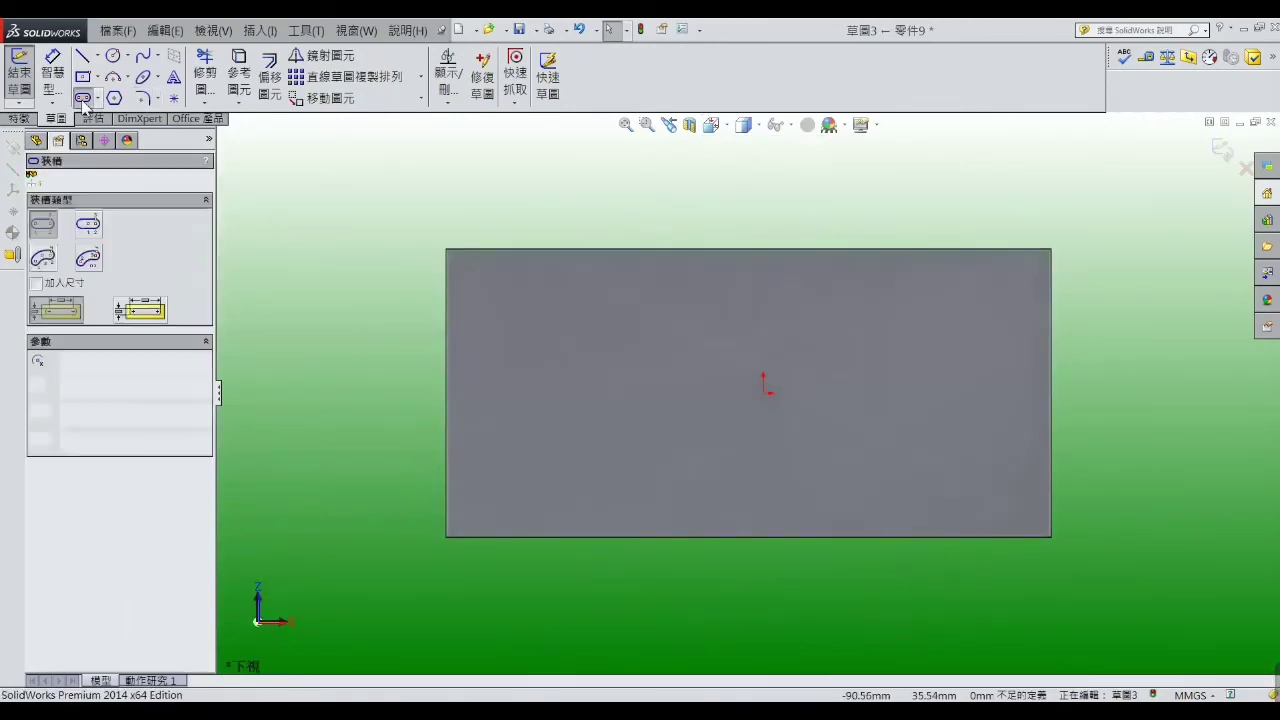
left_click(448, 392)
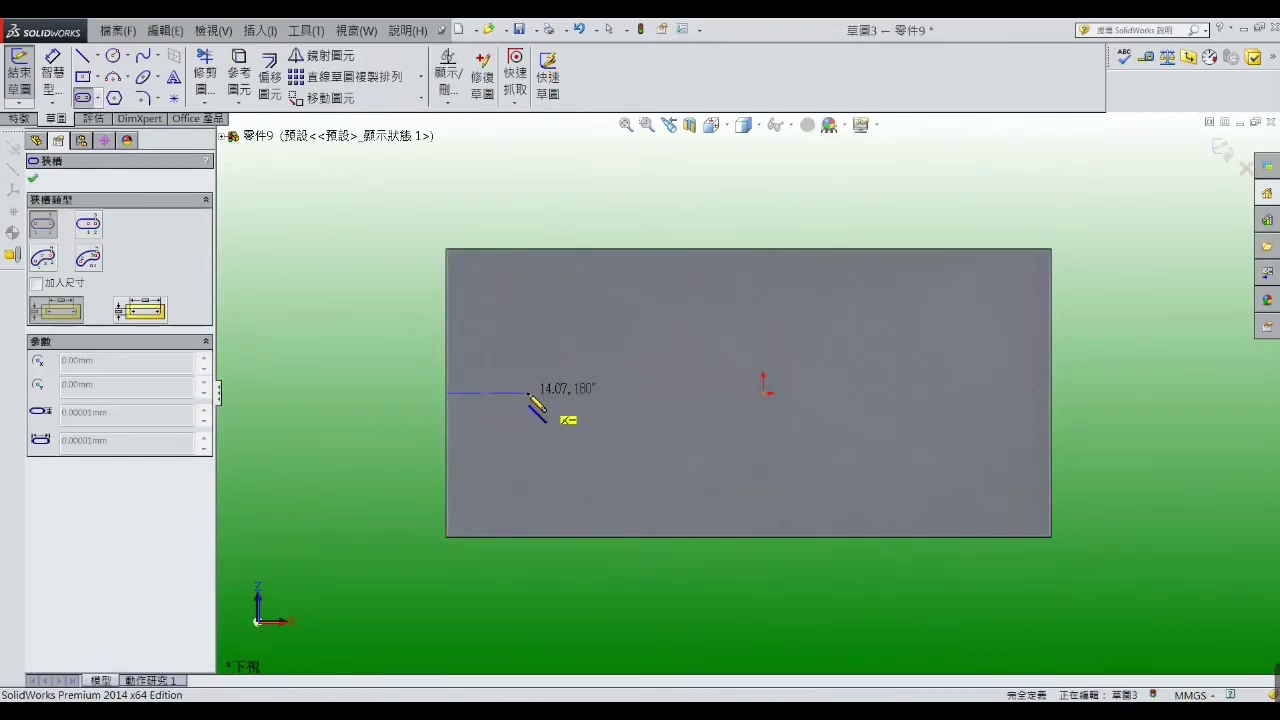
left_click(528, 393)
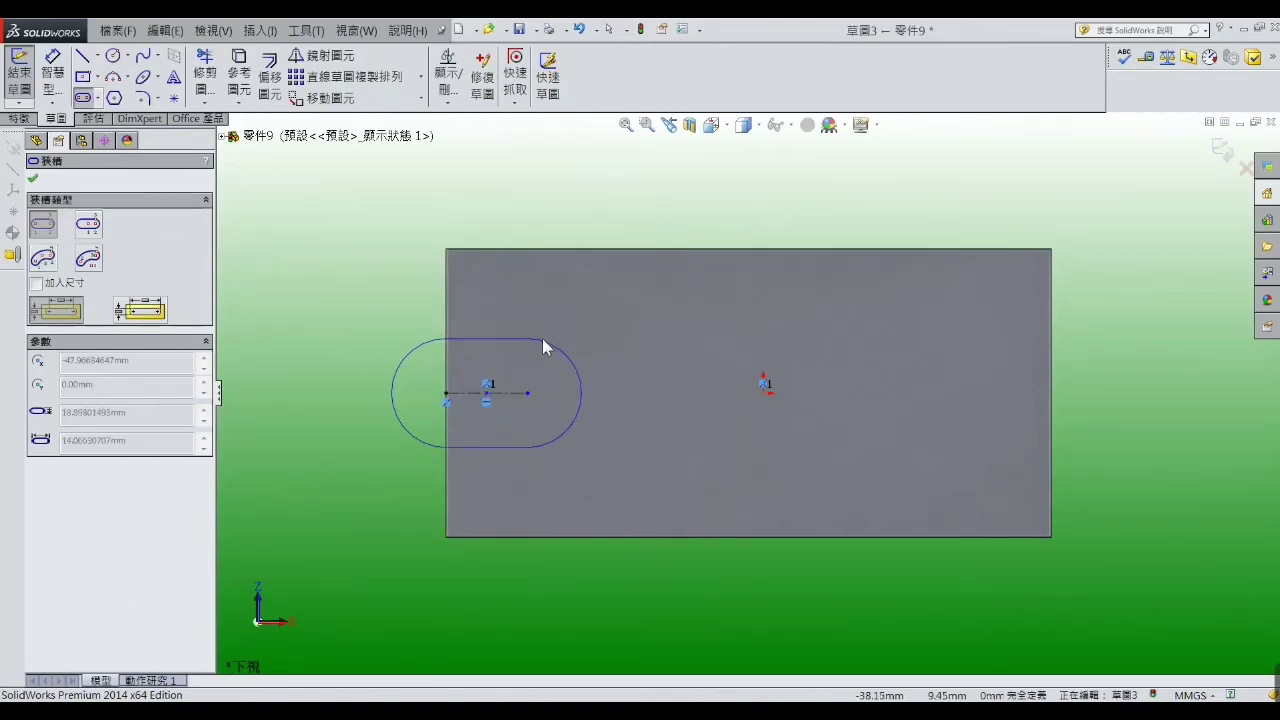
left_click(542, 339)
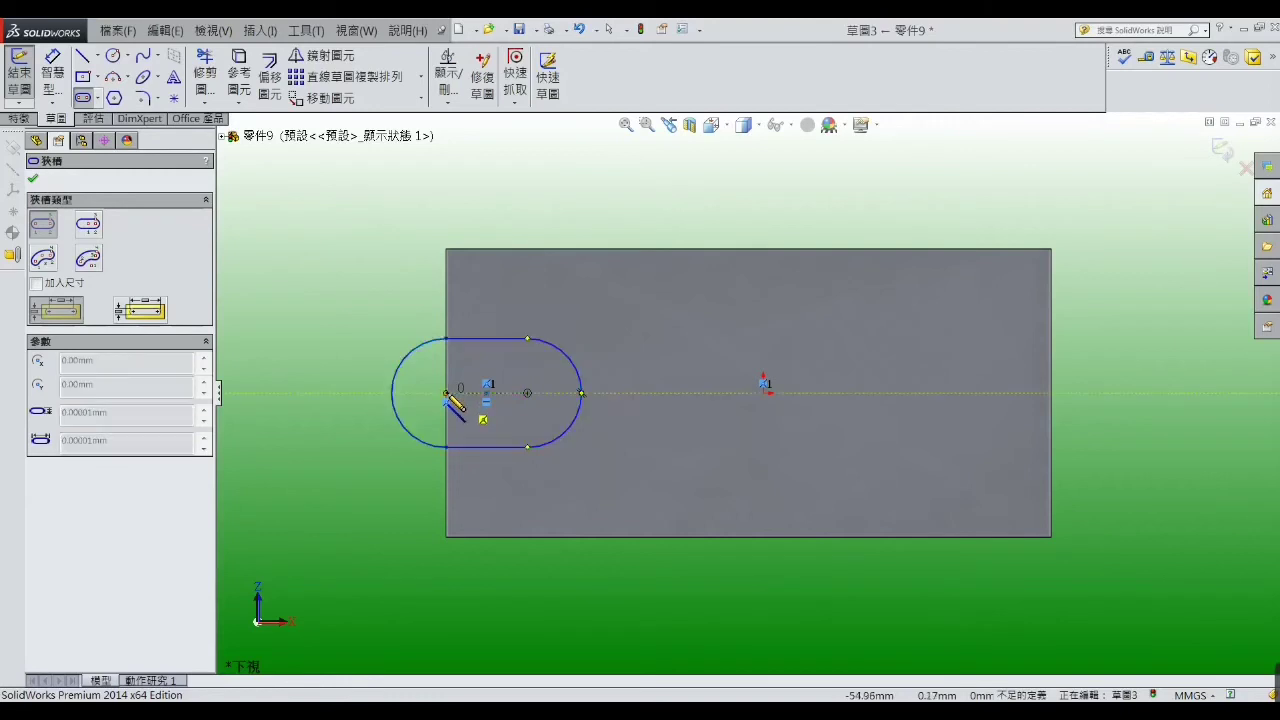
left_click(528, 393)
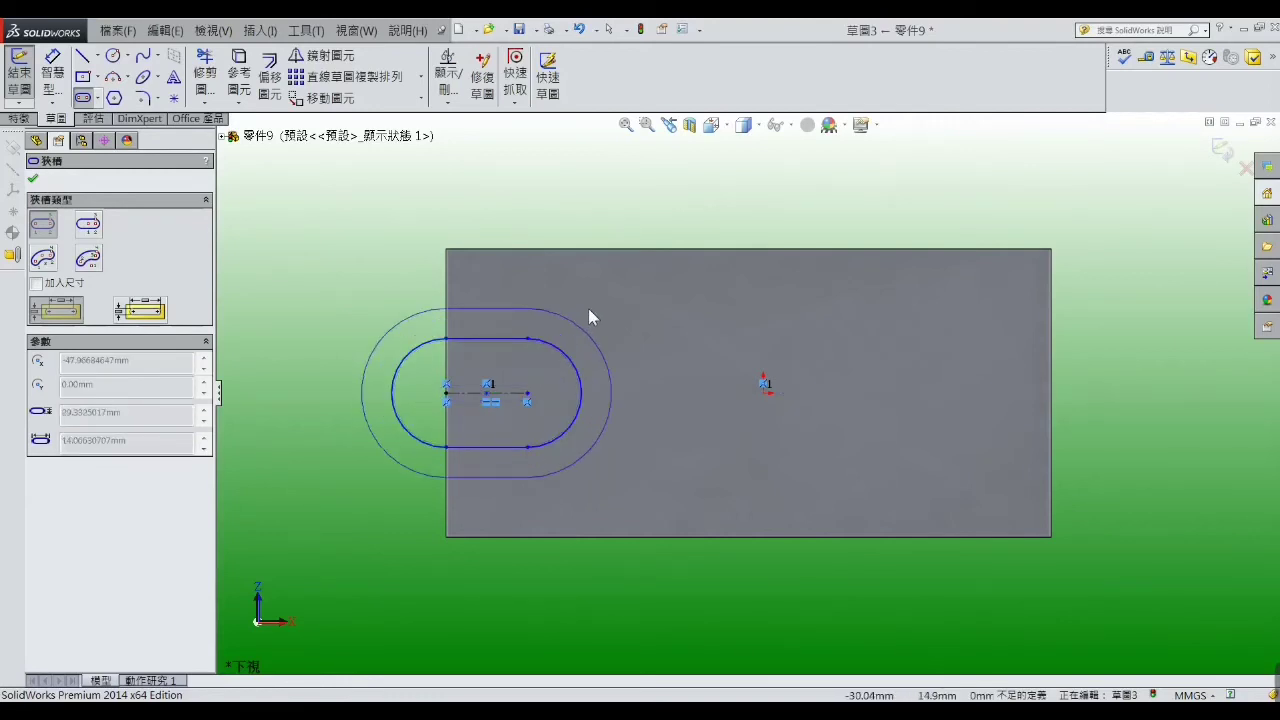
right_click(598, 298)
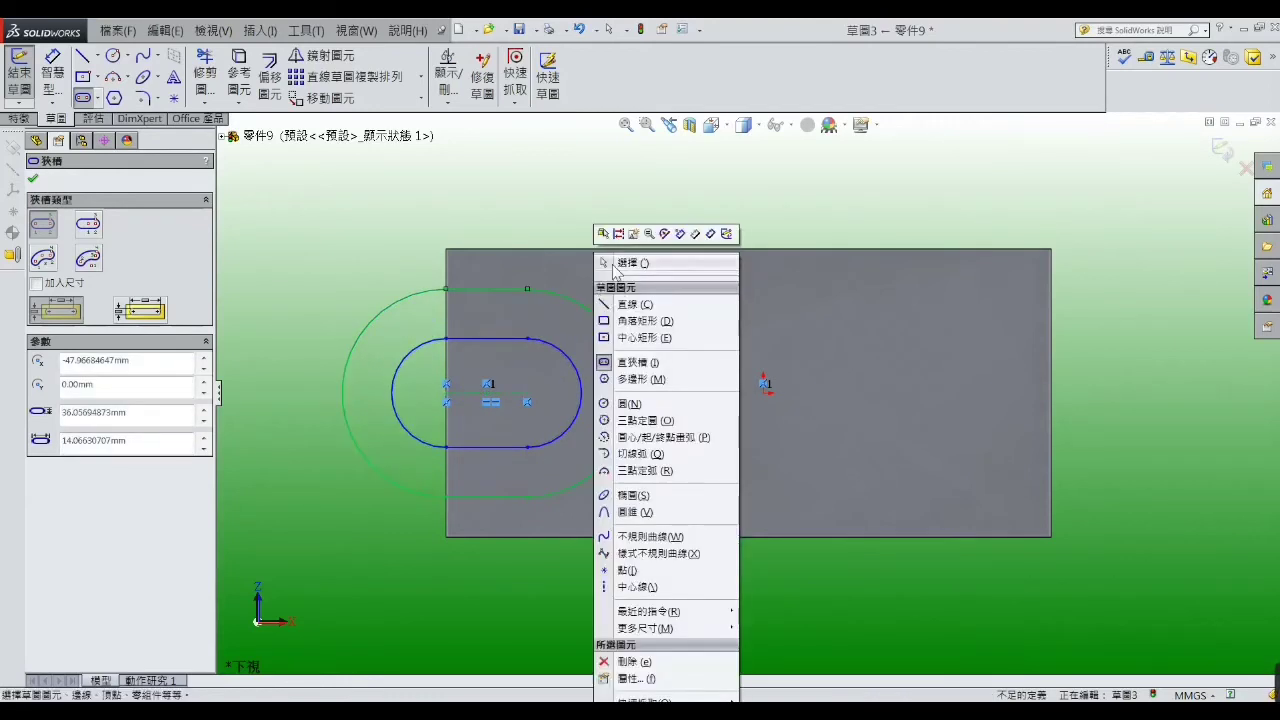
left_click(628, 262)
left_click(48, 86)
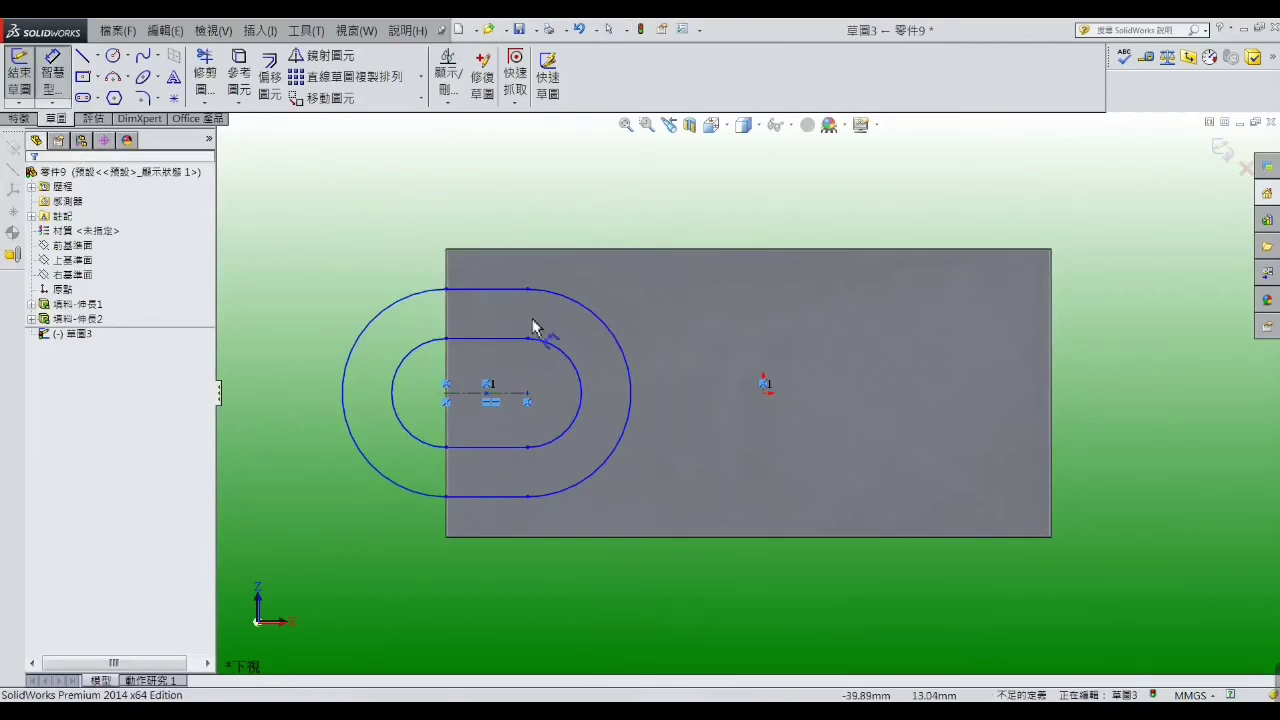
Dimension the slots: 15 mm length, R10 inner arc and R20 outer arc
left_click(490, 341)
left_click(486, 328)
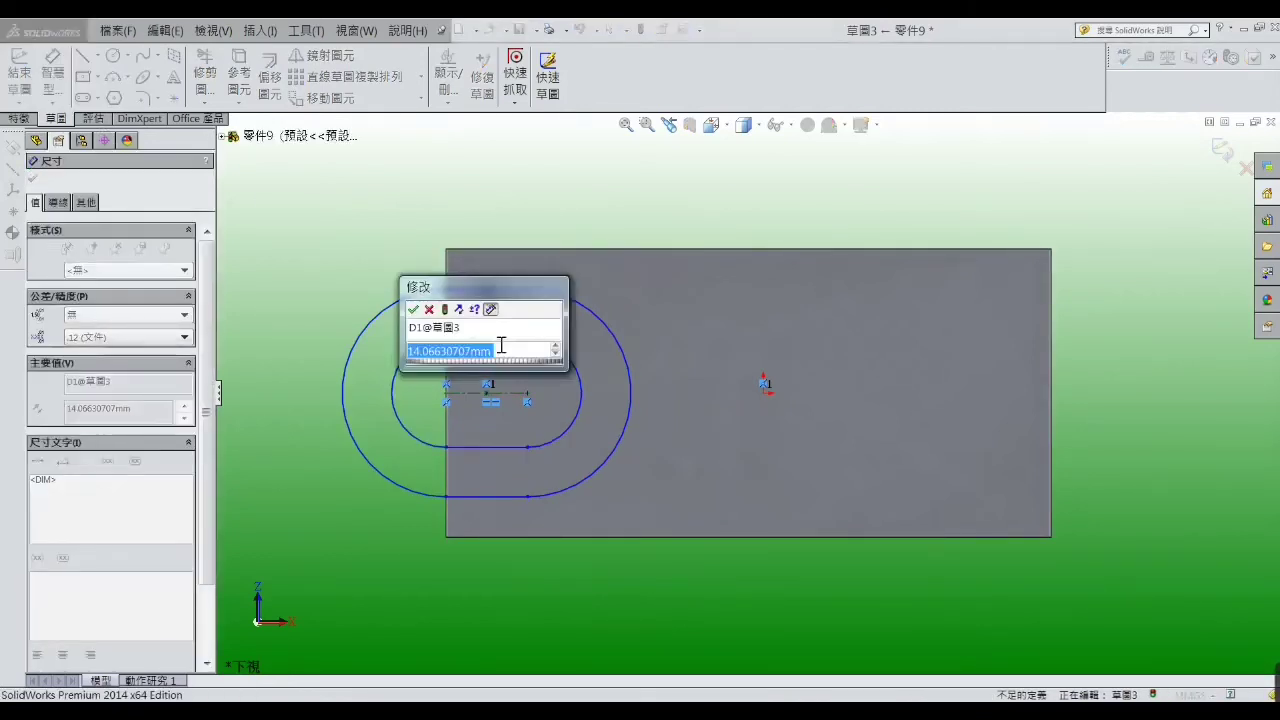
type("15")
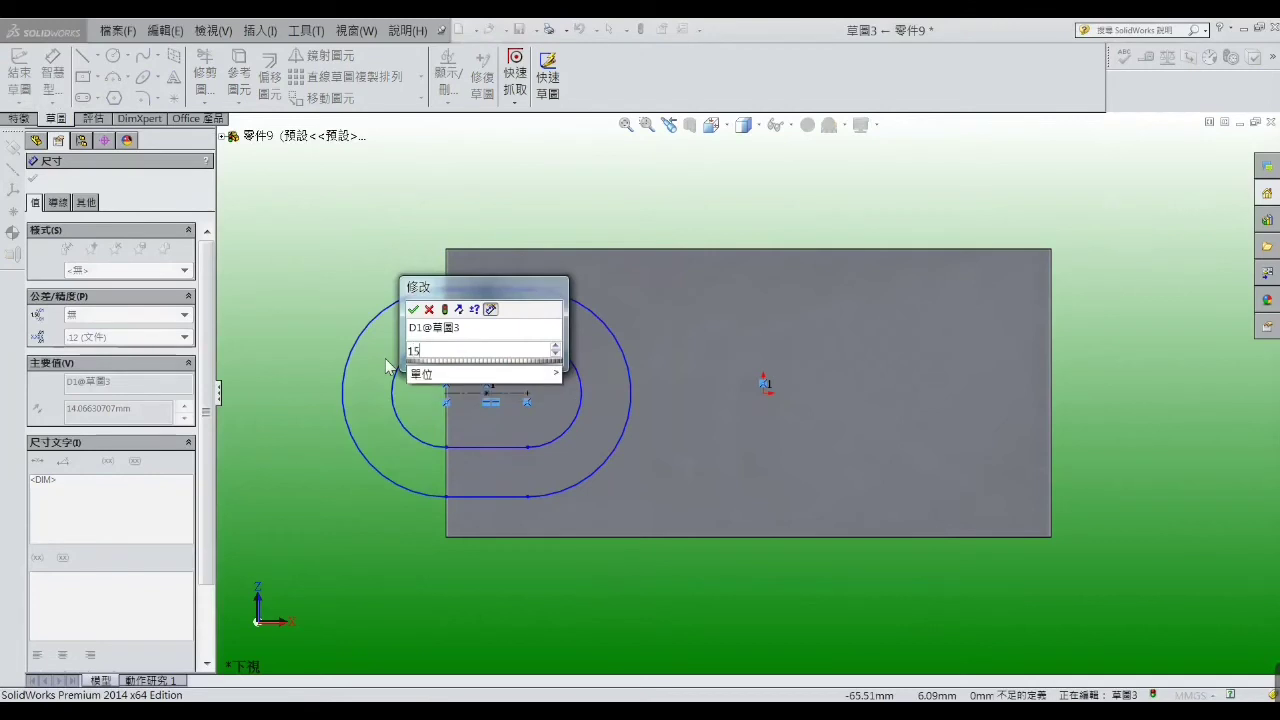
key("Return")
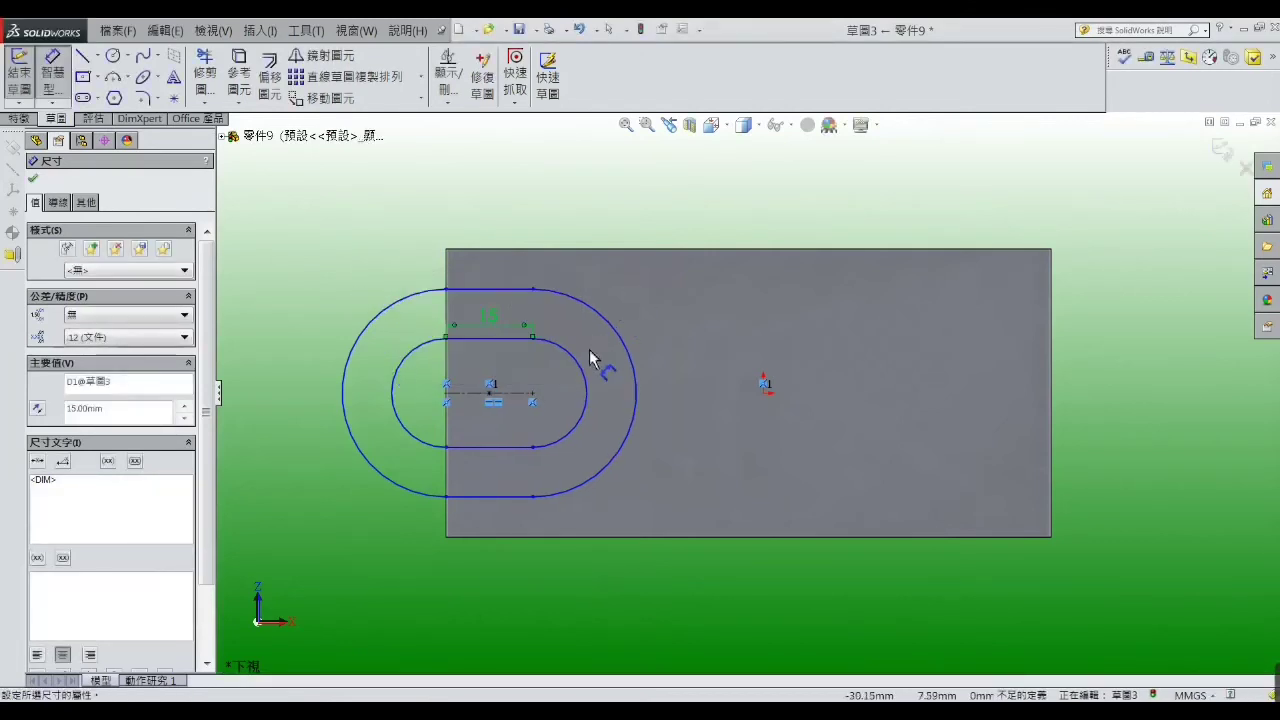
left_click(575, 370)
left_click(560, 380)
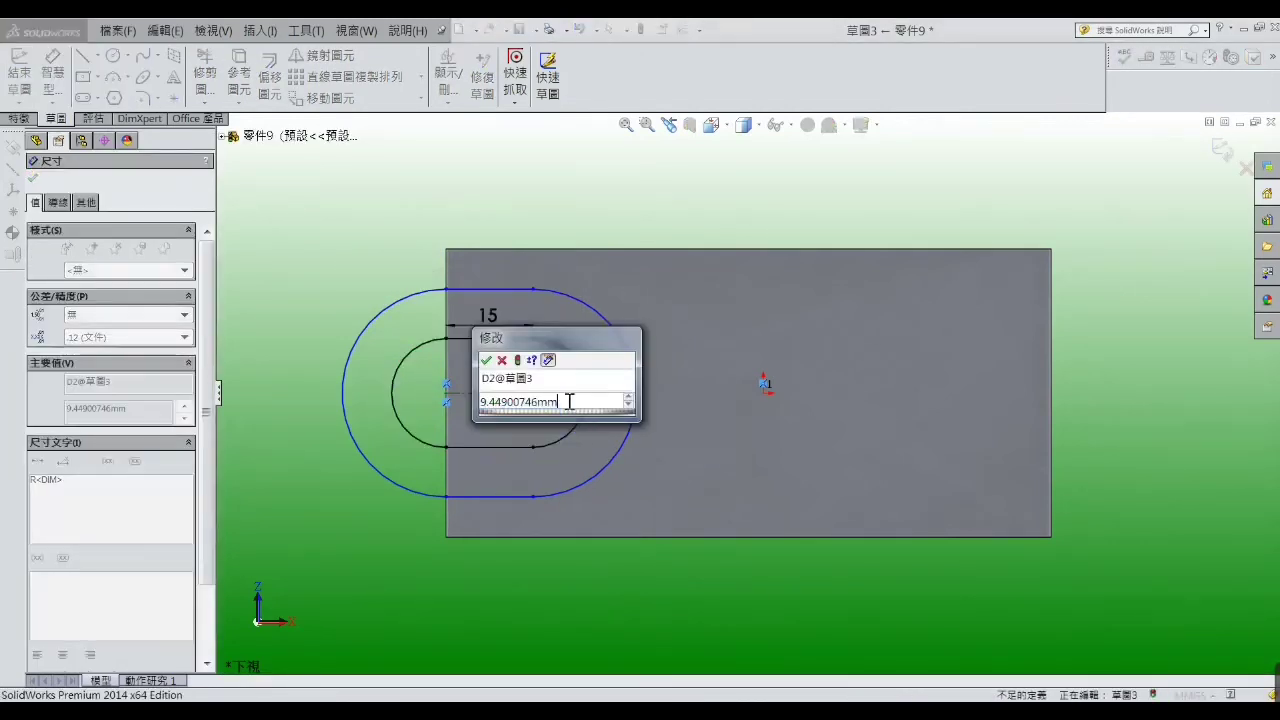
type("10")
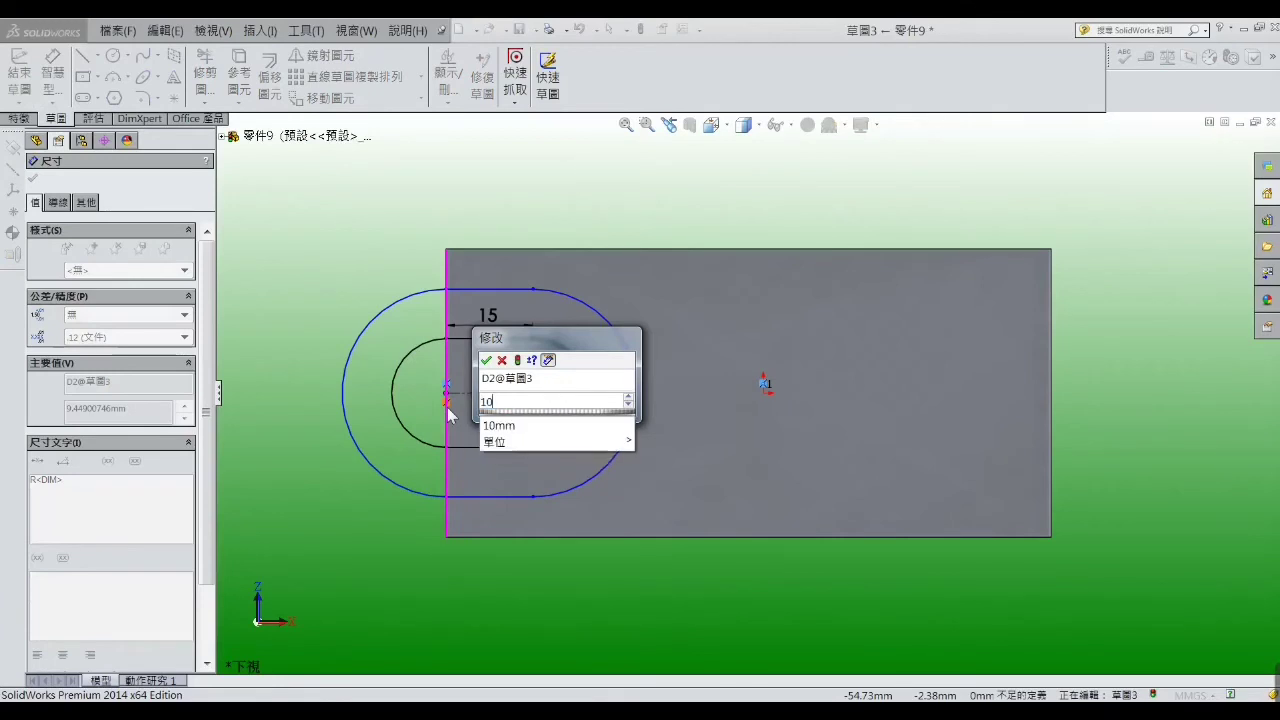
key("Return")
left_click(630, 338)
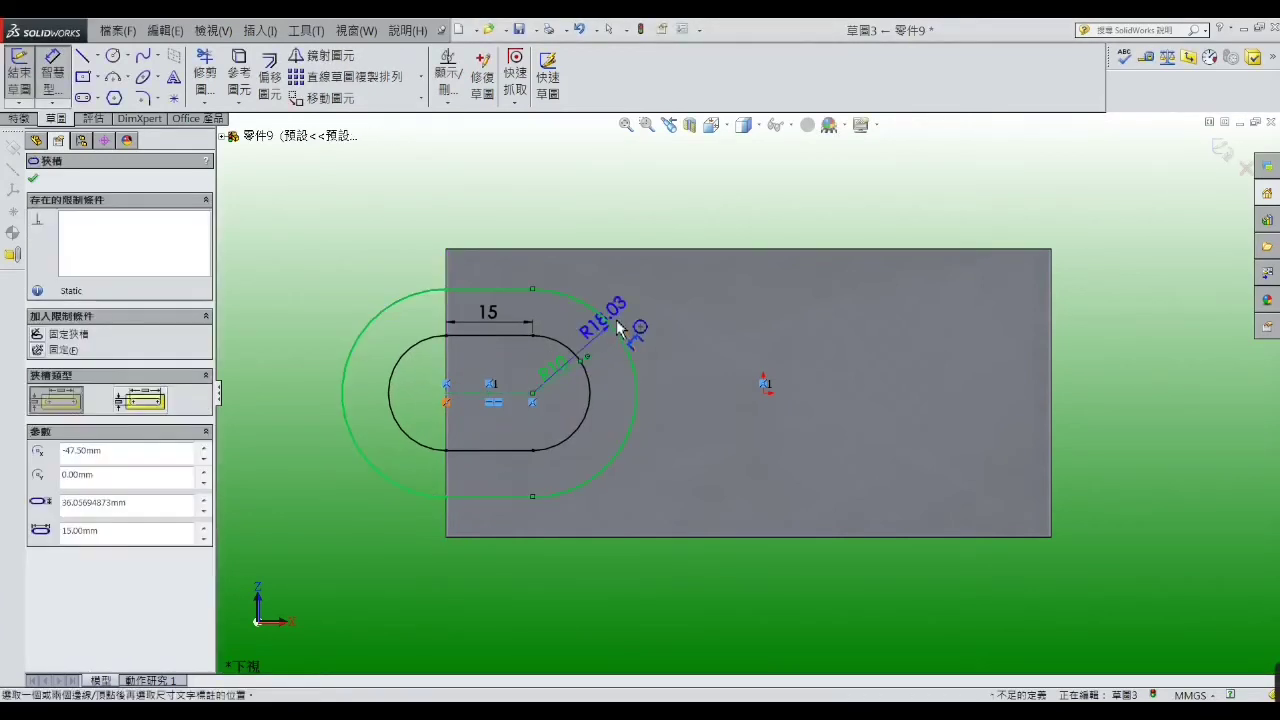
left_click(618, 326)
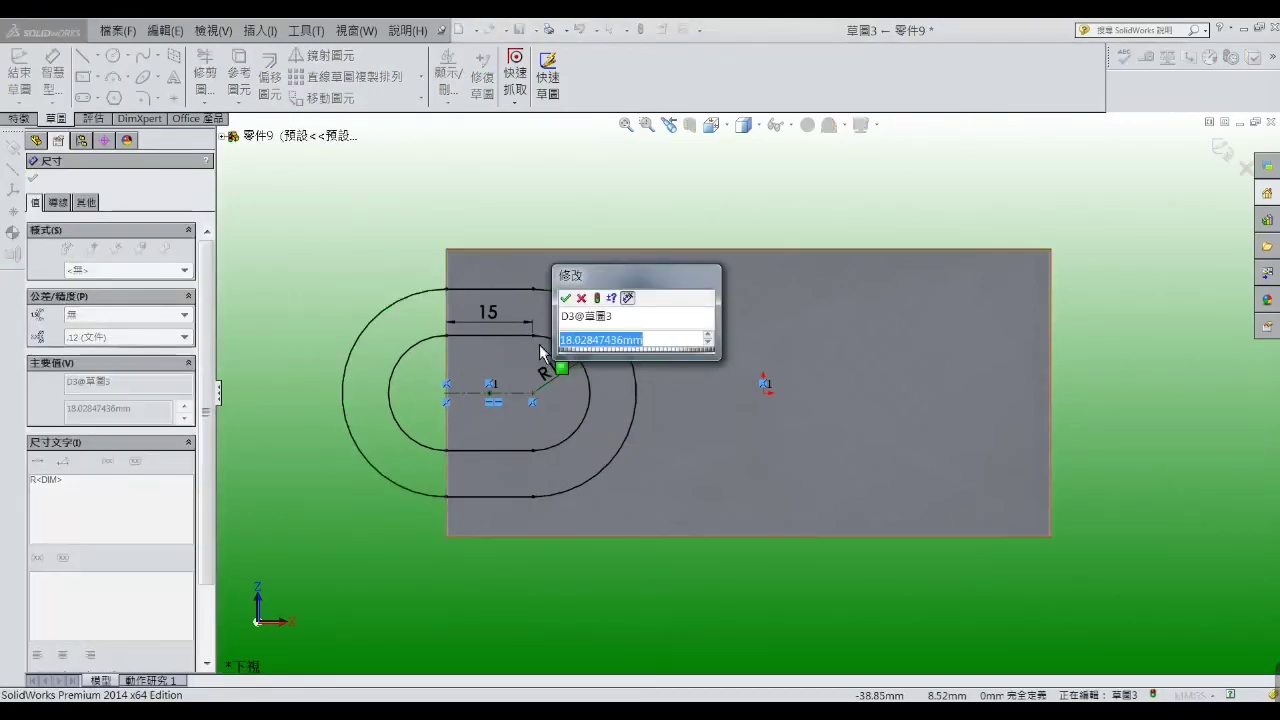
type("20")
key("Return")
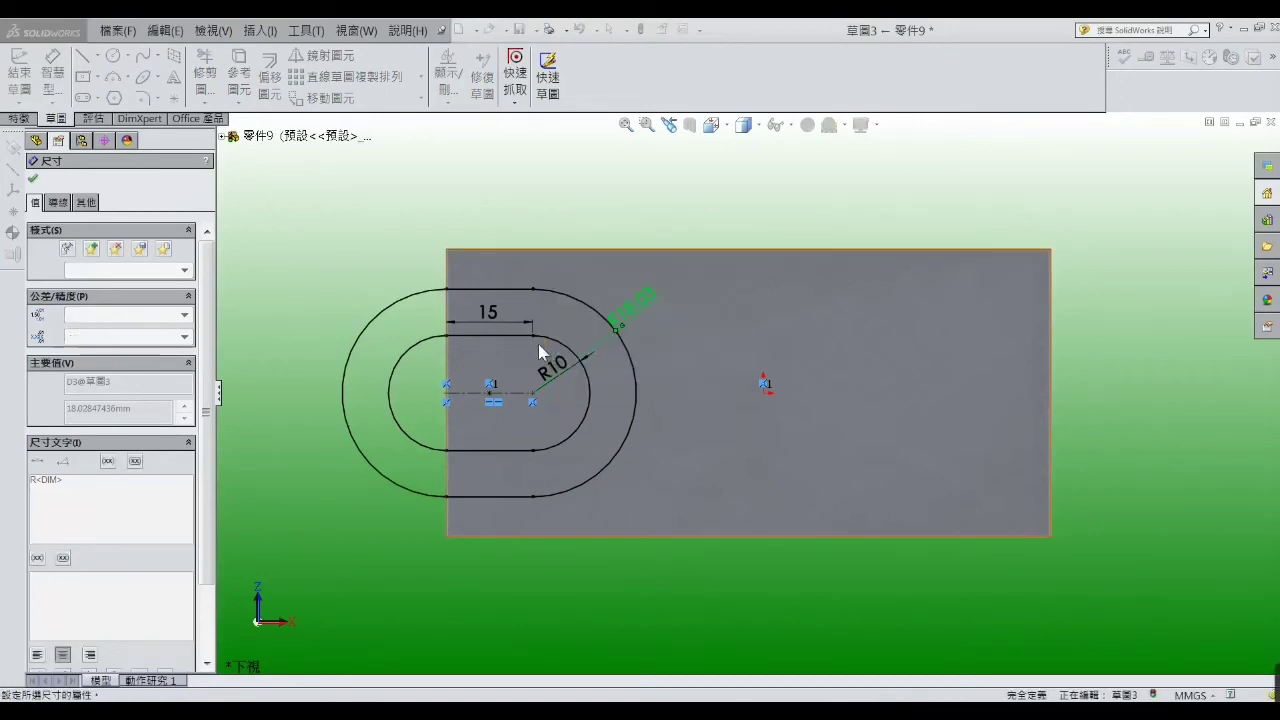
left_click(508, 210)
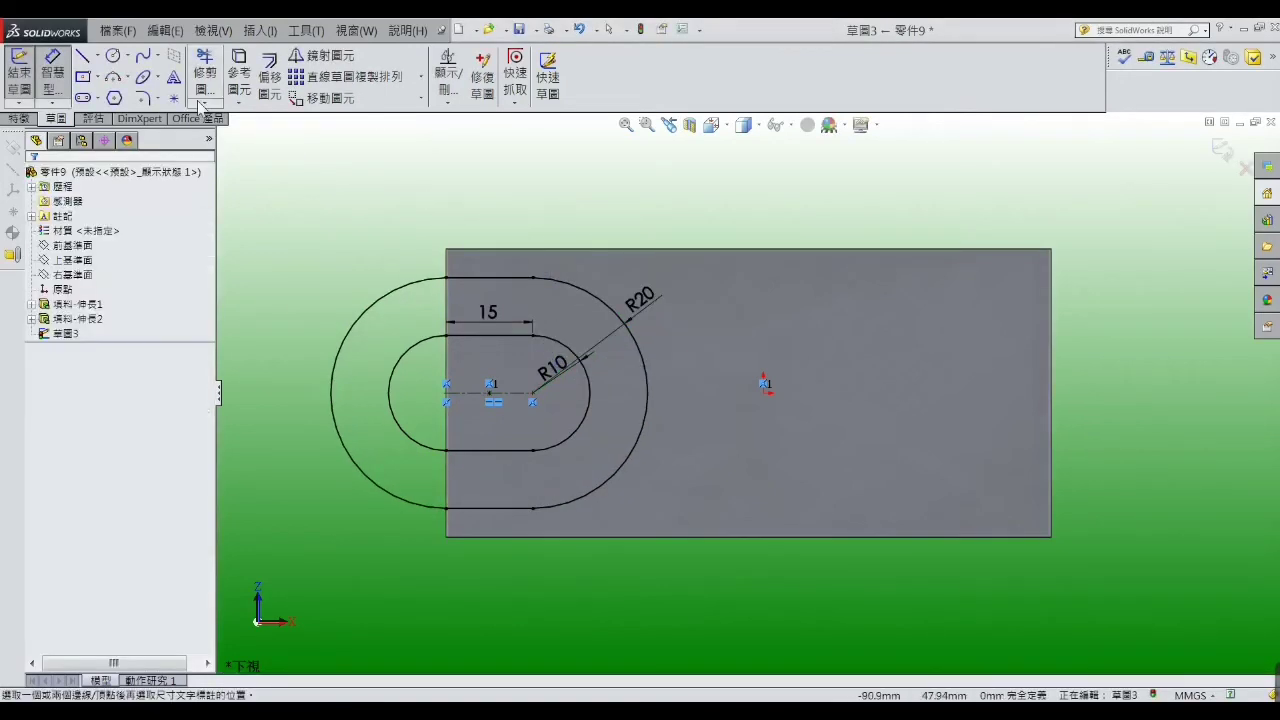
Draw a vertical line along the block's left edge joining the outer arc's ends
left_click(80, 58)
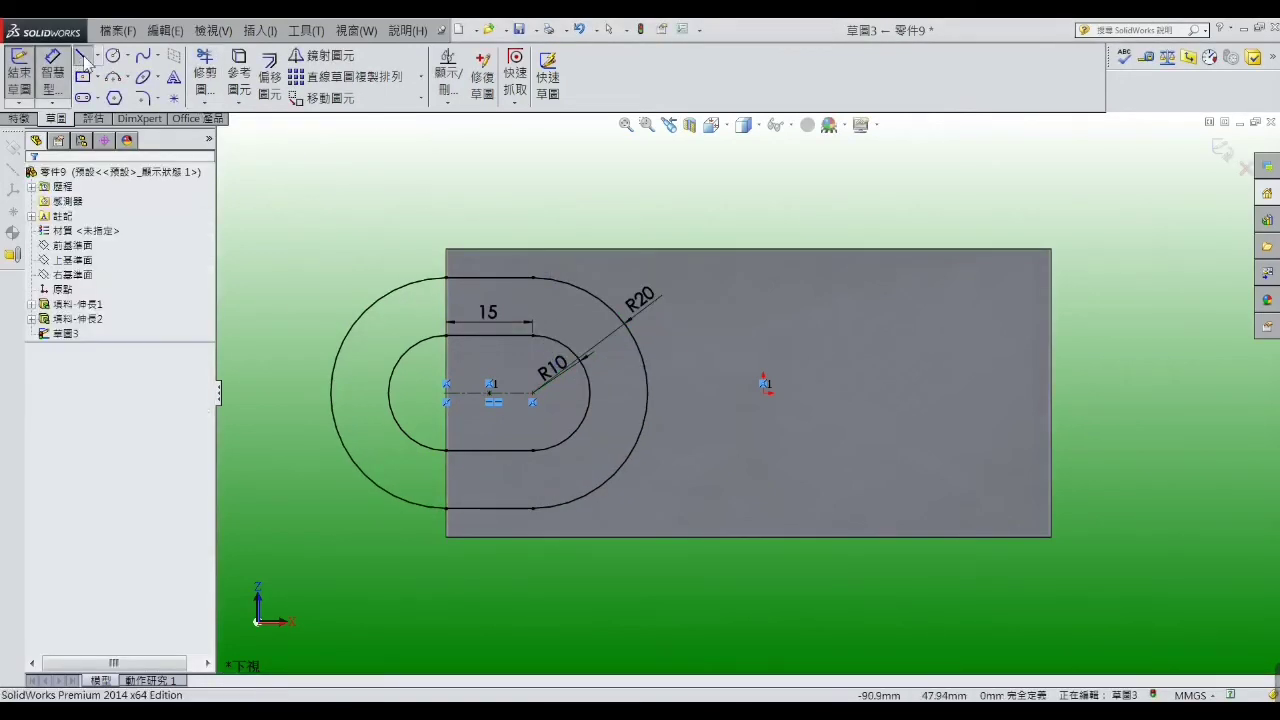
left_click(446, 279)
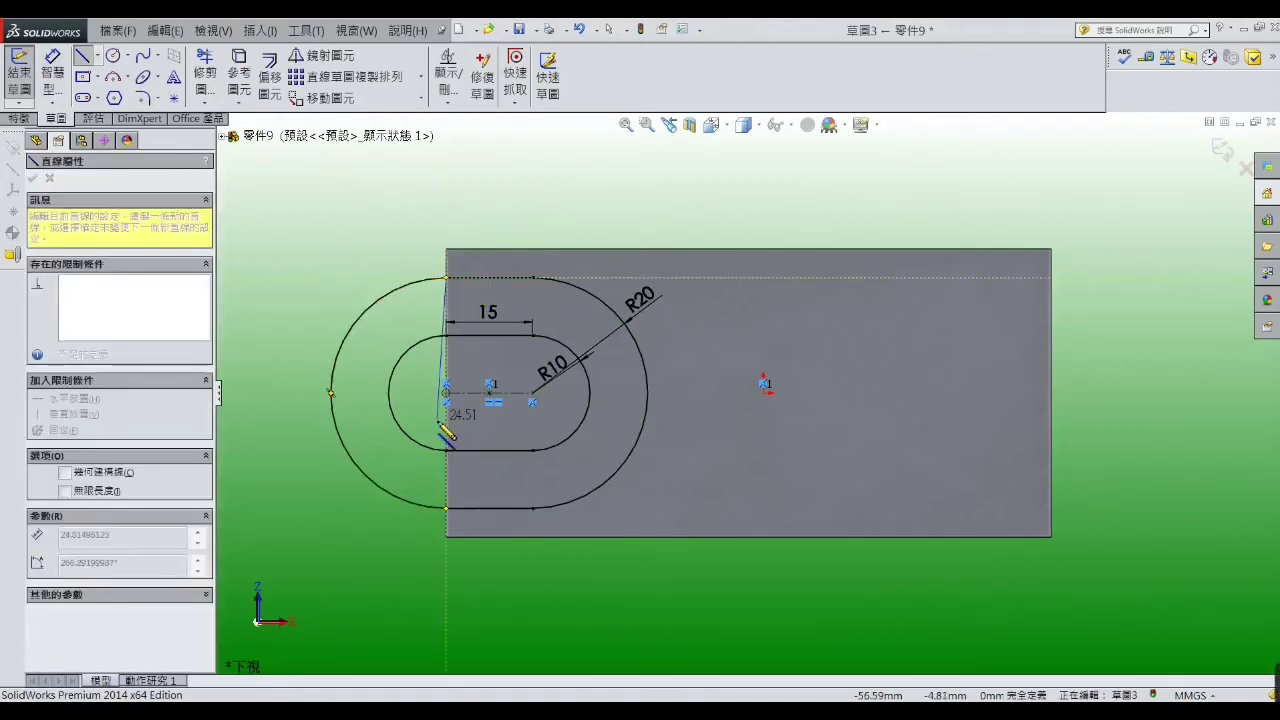
left_click(446, 508)
right_click(447, 513)
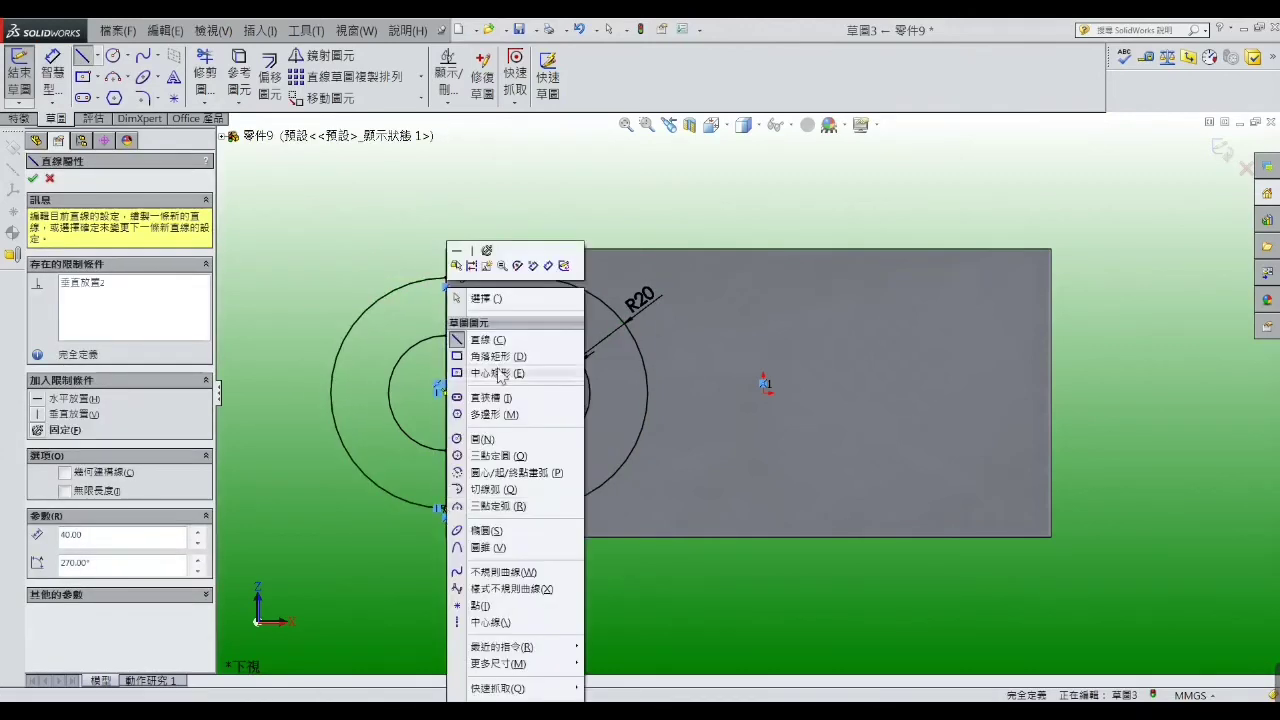
left_click(462, 300)
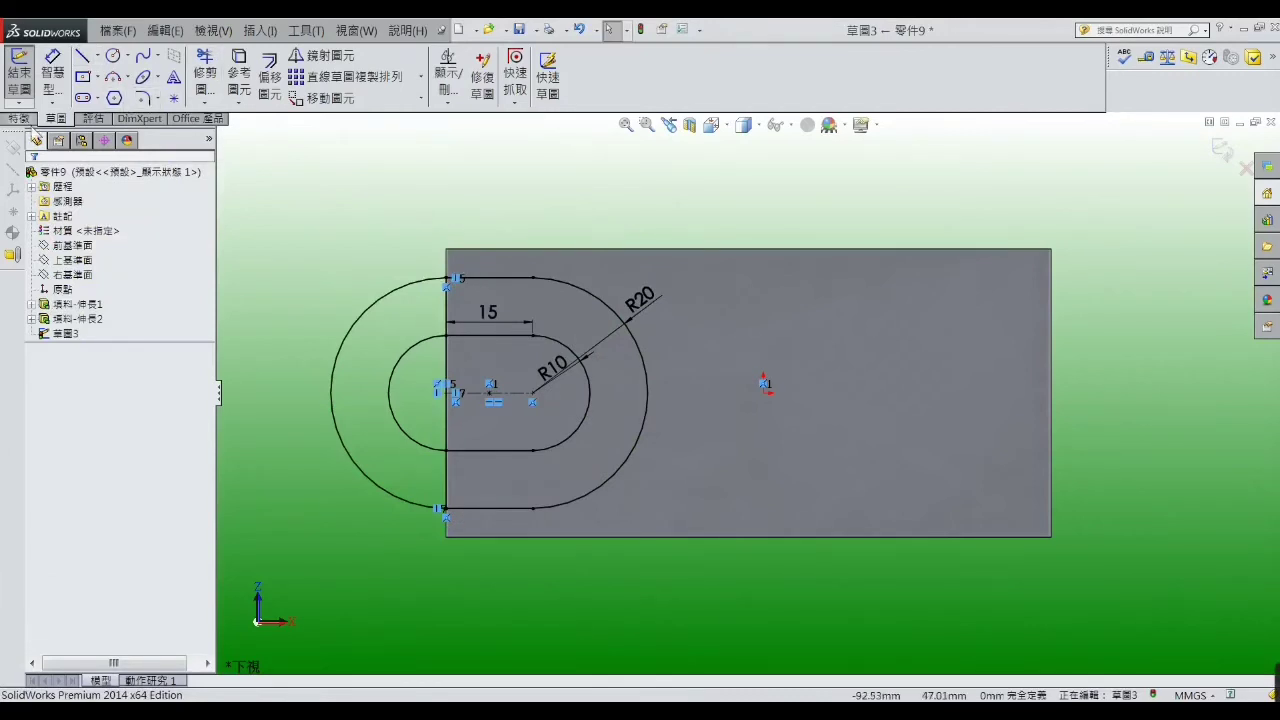
left_click(20, 118)
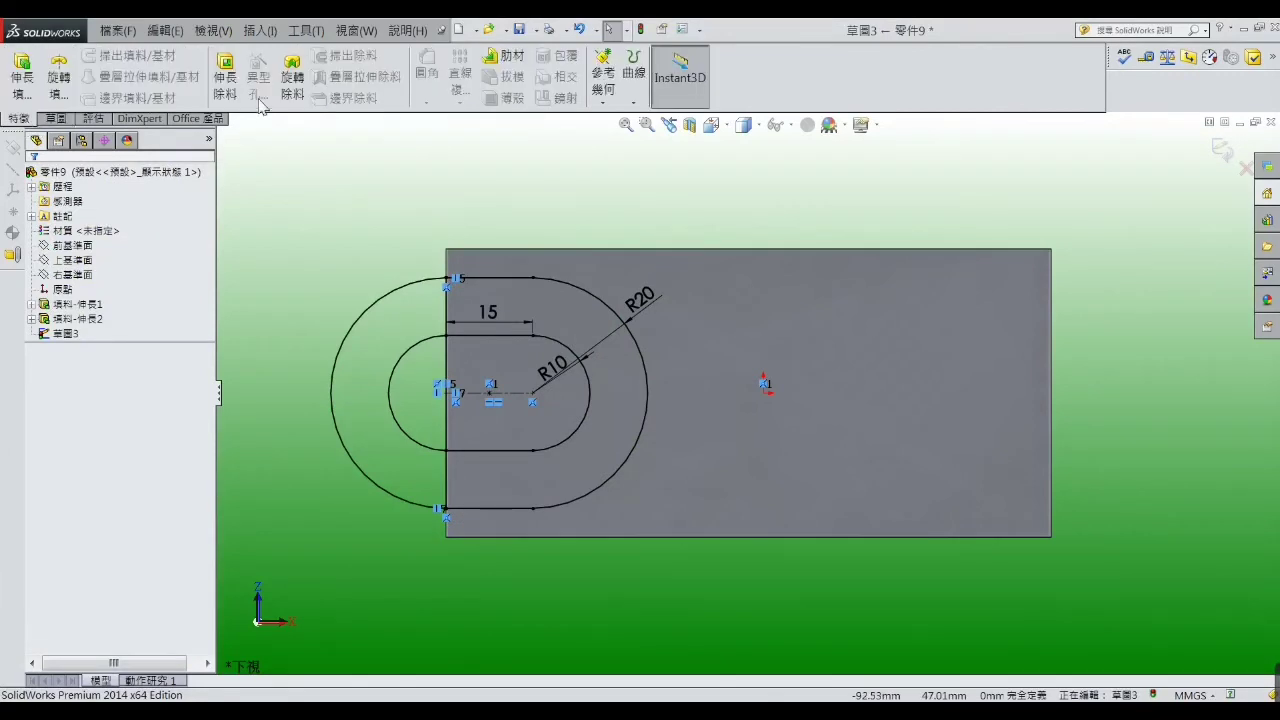
Extrude the U-shaped region 25 mm upward into a lug
left_click(22, 78)
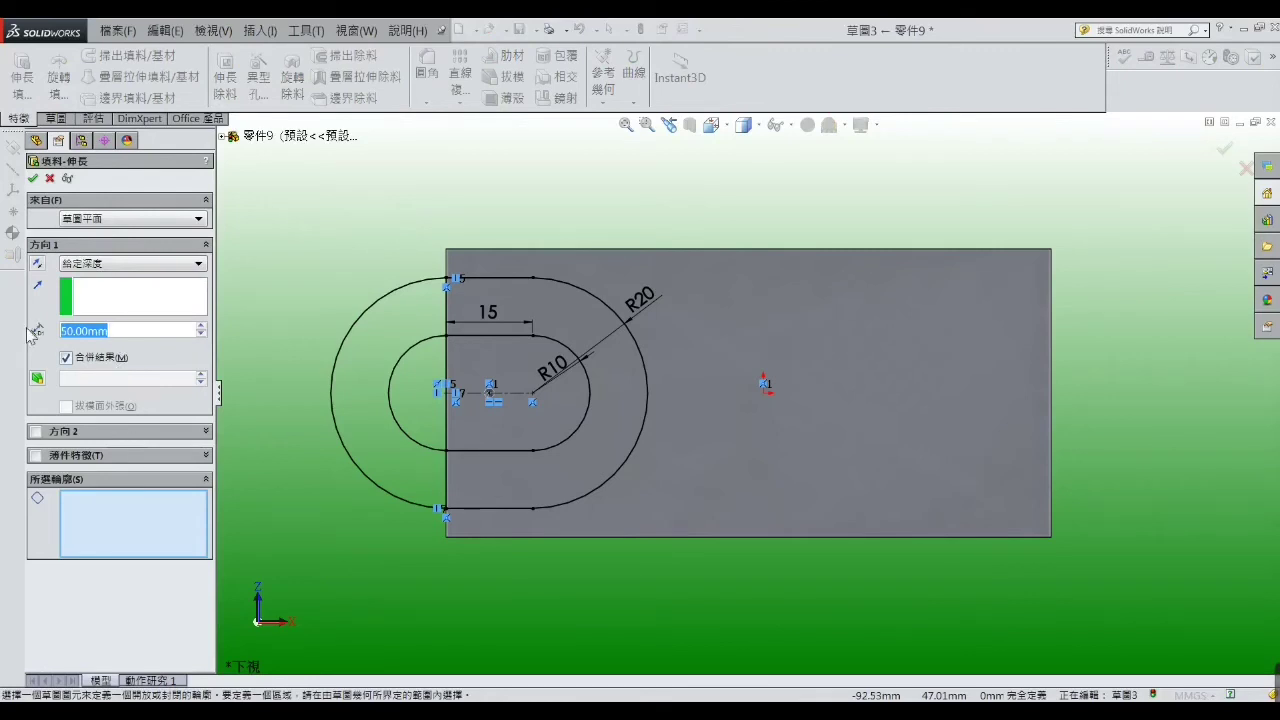
type("25")
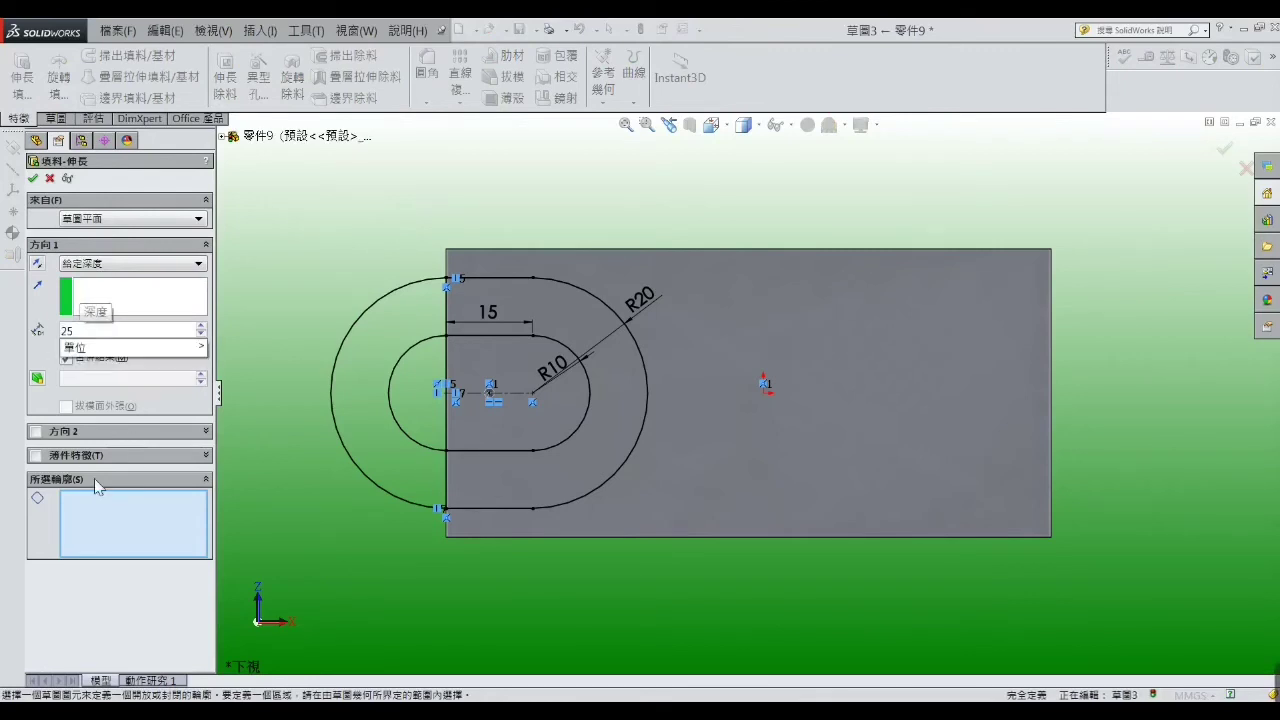
left_click(100, 505)
left_click(490, 484)
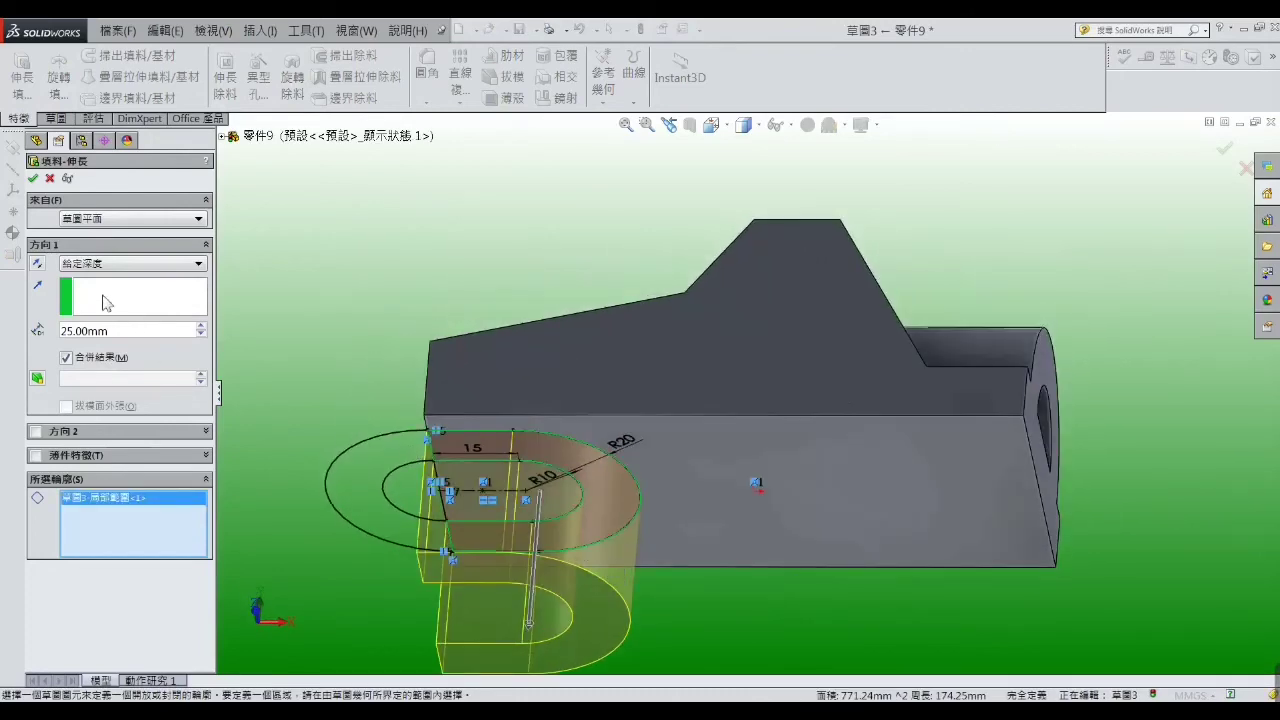
left_click(37, 265)
middle_click_drag(431, 244, 434, 375)
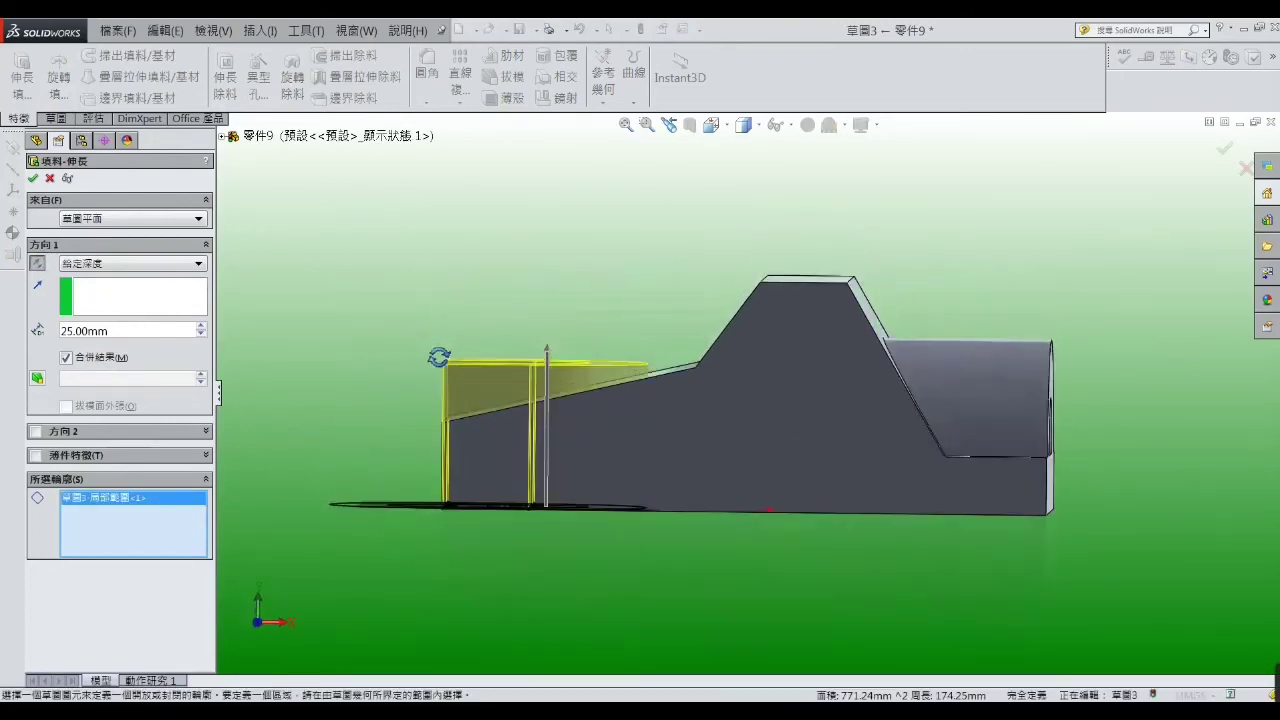
left_click(33, 178)
mouse_move(477, 300)
middle_mouse_down()
mouse_move(478, 354)
mouse_move(471, 326)
mouse_move(457, 326)
mouse_move(577, 309)
mouse_move(549, 337)
mouse_move(497, 317)
mouse_move(454, 269)
mouse_move(440, 289)
mouse_move(447, 355)
mouse_move(691, 376)
middle_mouse_up()
scroll(691, 376, "down", 2)
scroll(796, 397, "up", 1)
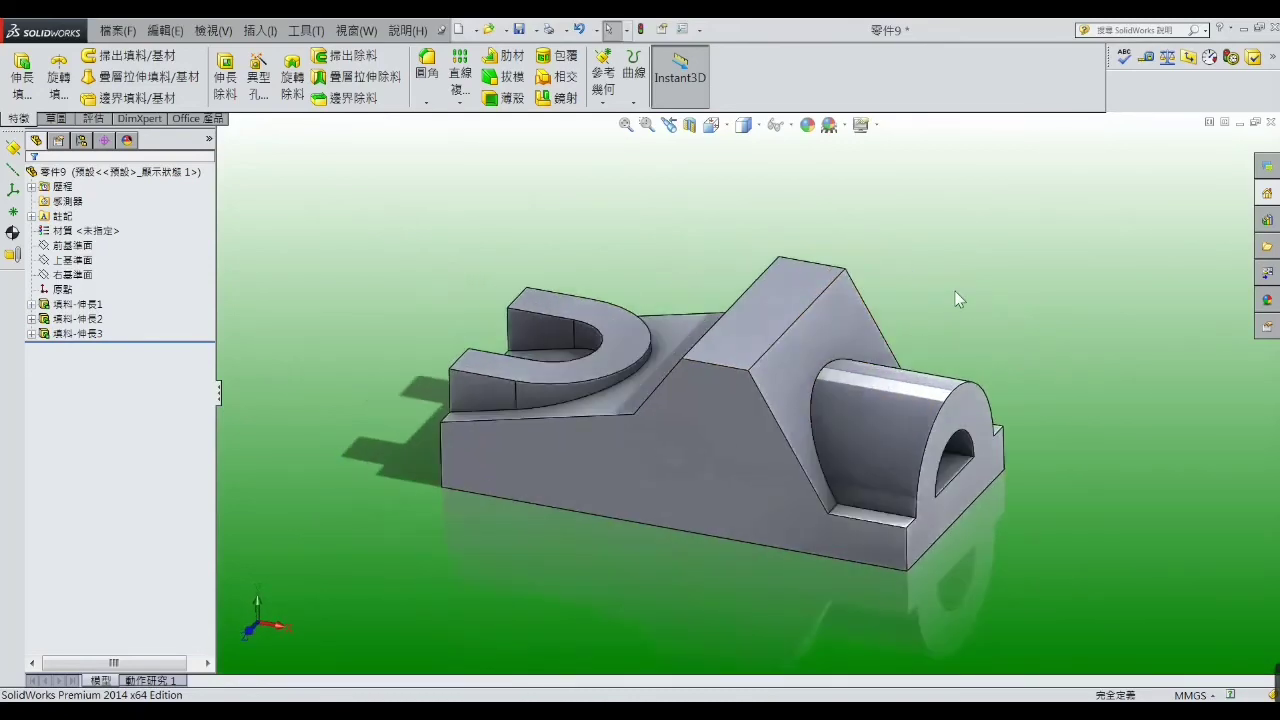
Start a sketch on the lug's top face and convert 草圖3's outlines into it
left_click(599, 315)
left_click(647, 275)
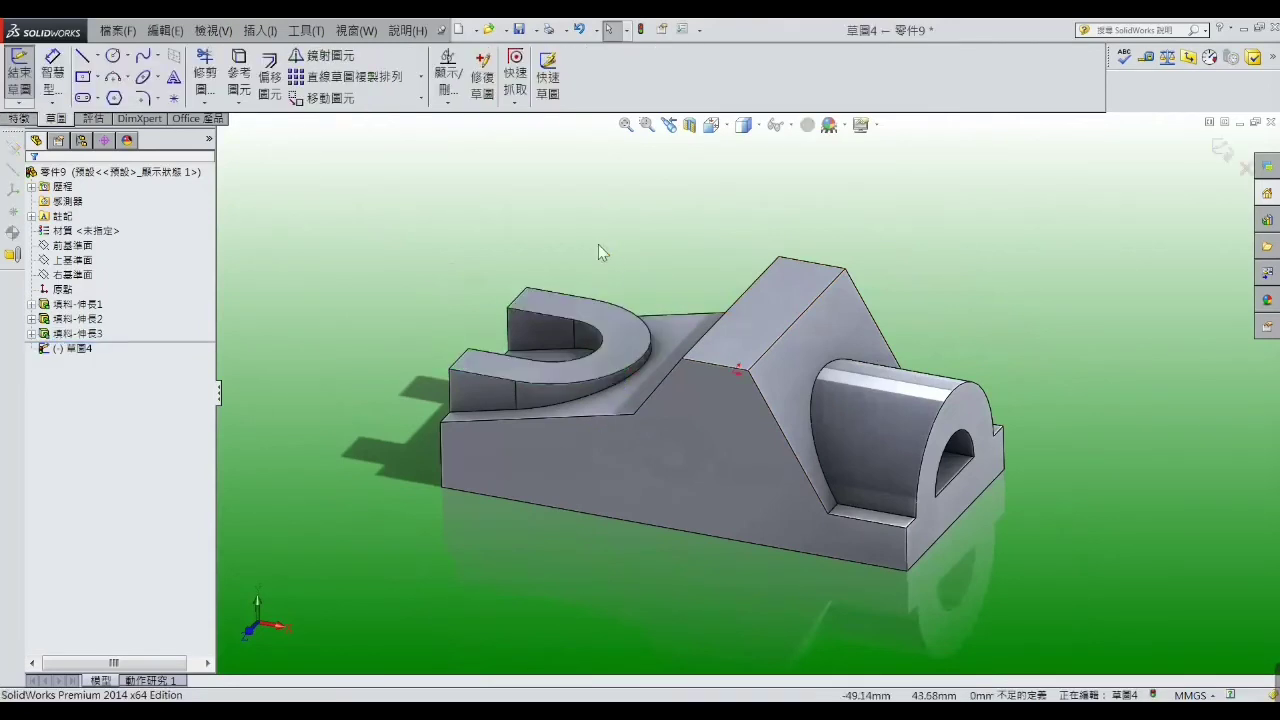
left_click(551, 309)
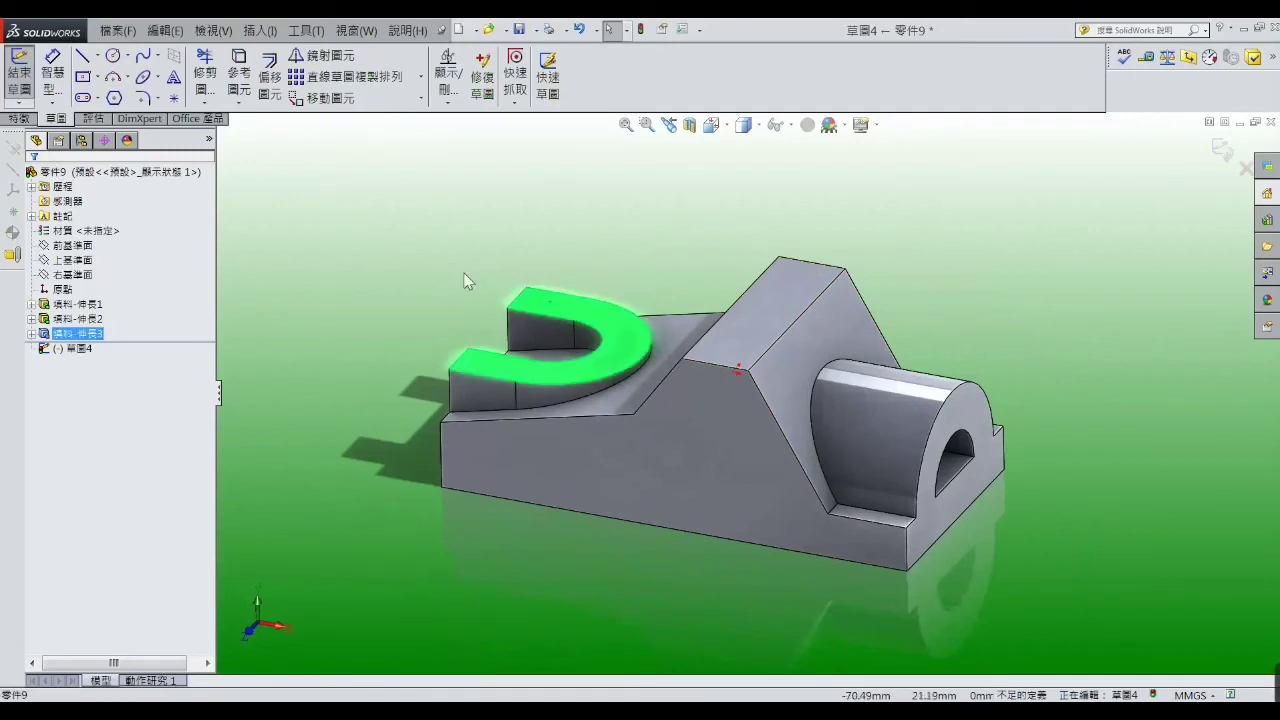
left_click(32, 333)
left_click(78, 348)
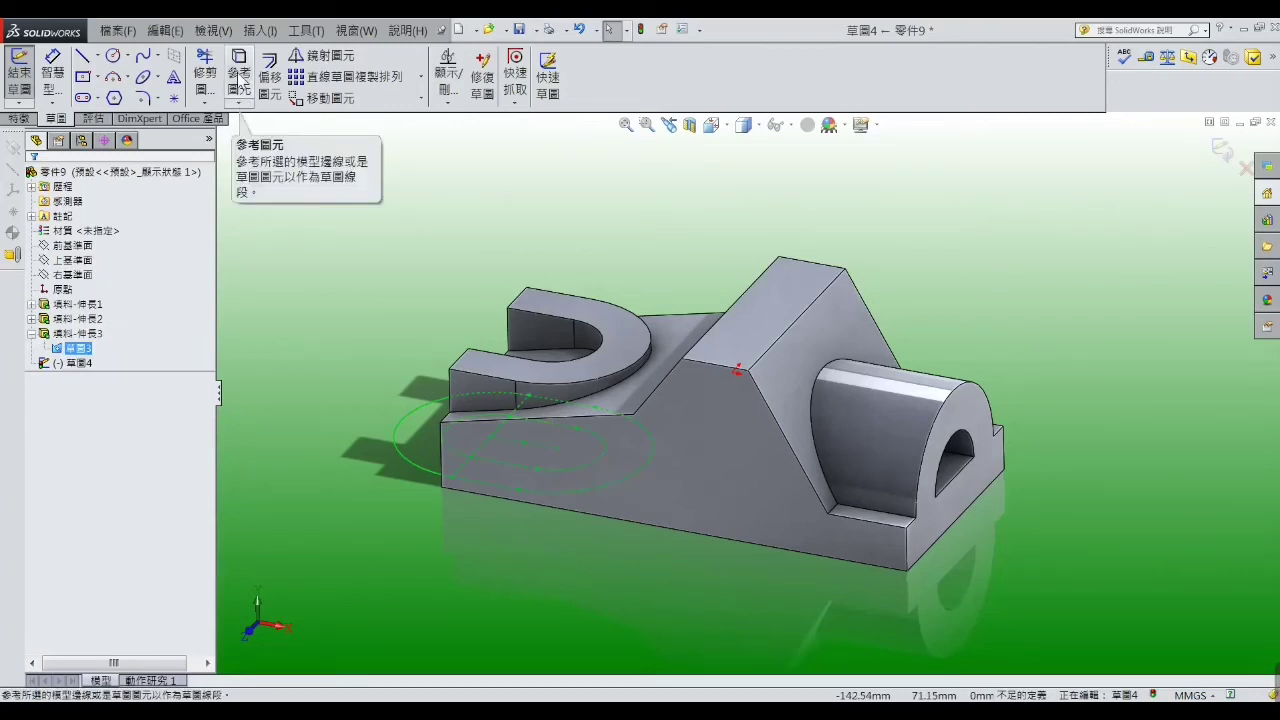
left_click(241, 76)
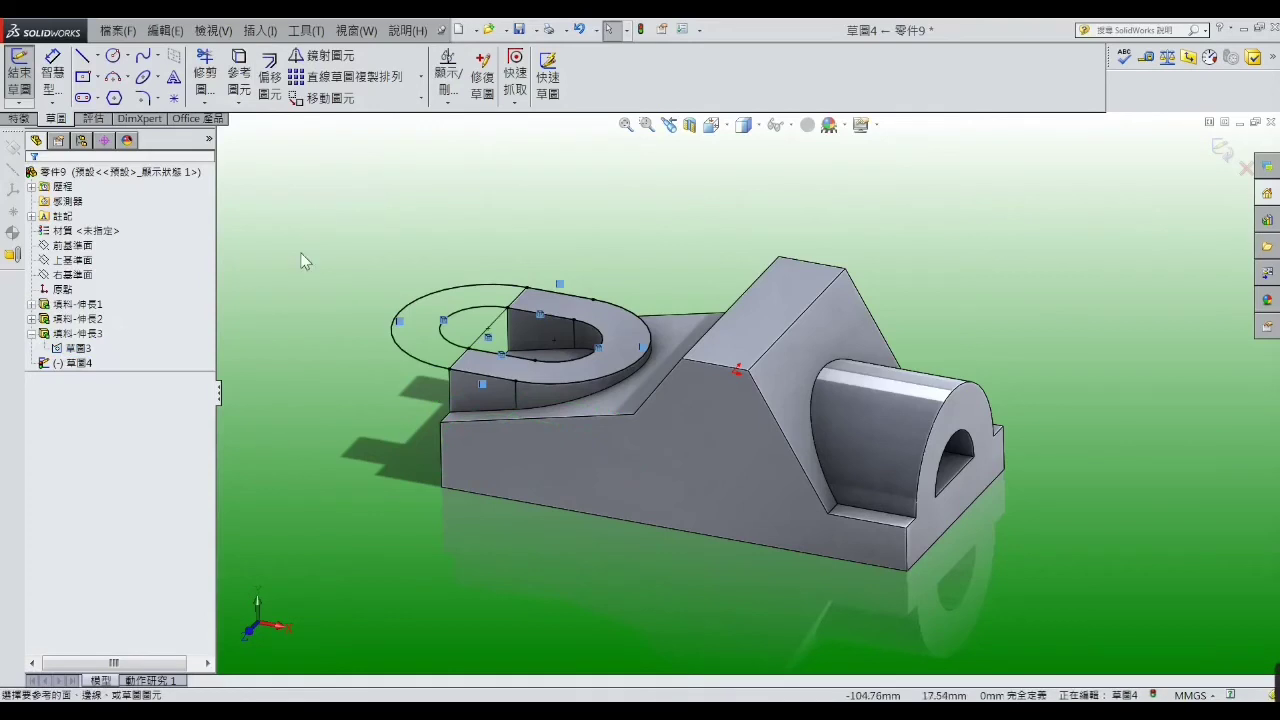
Extrude-cut the inner slot region 25 mm deep, creating 除料-伸長1
left_click(29, 120)
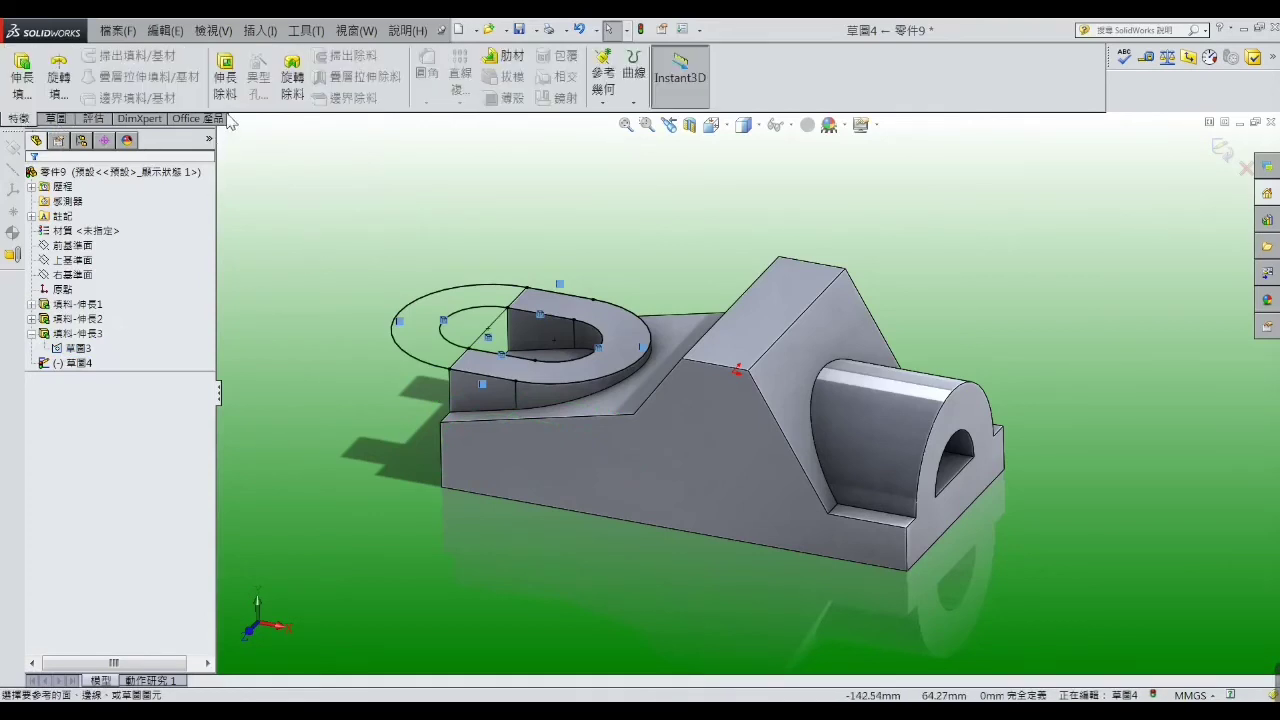
left_click(225, 75)
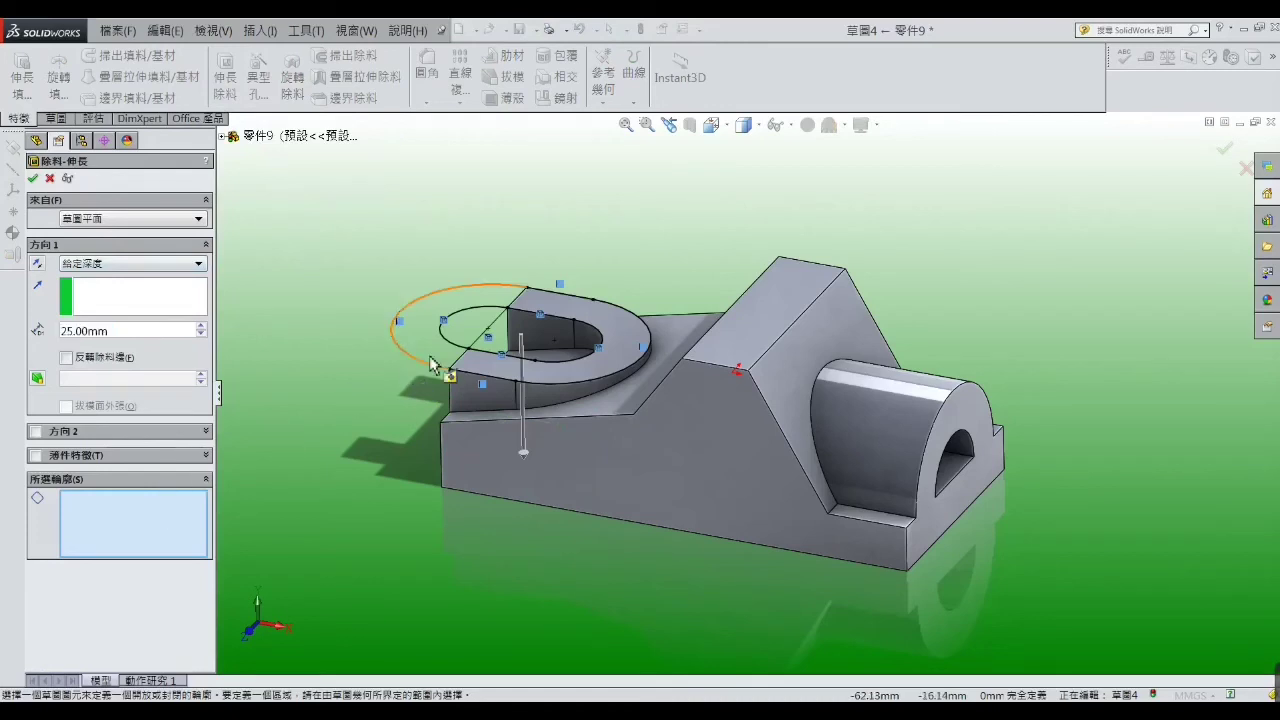
left_click(541, 343)
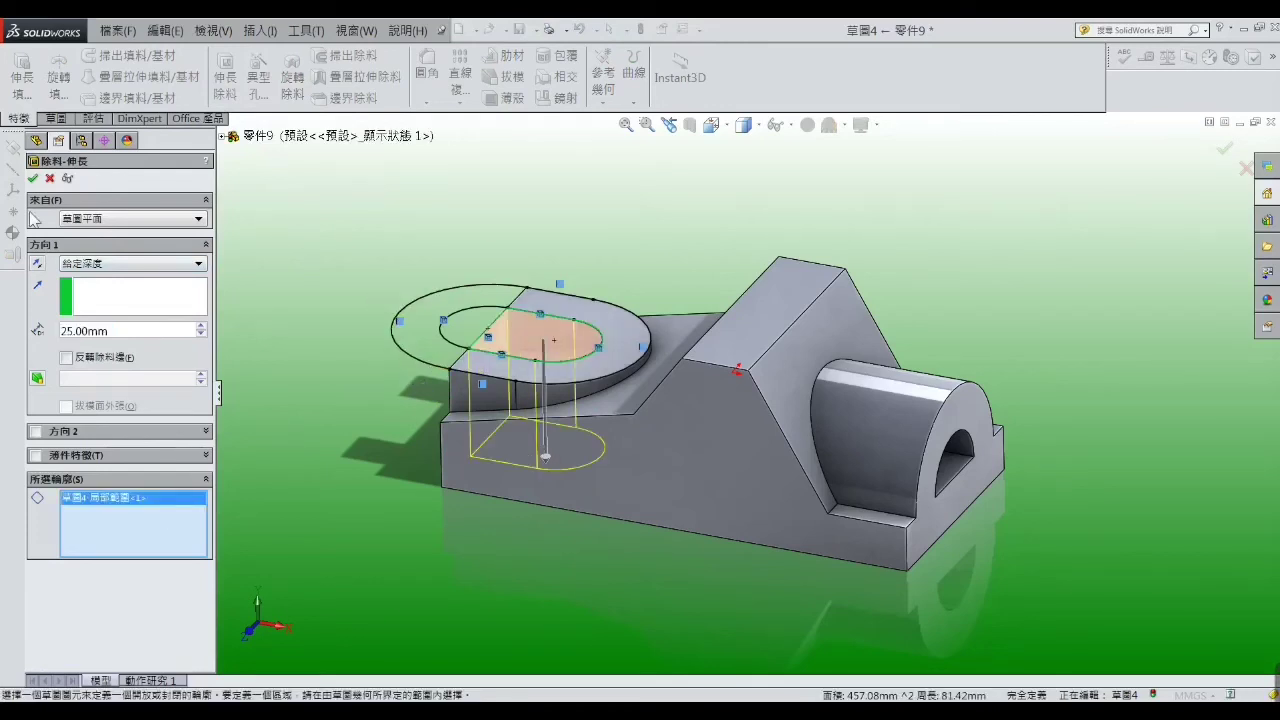
left_click(33, 180)
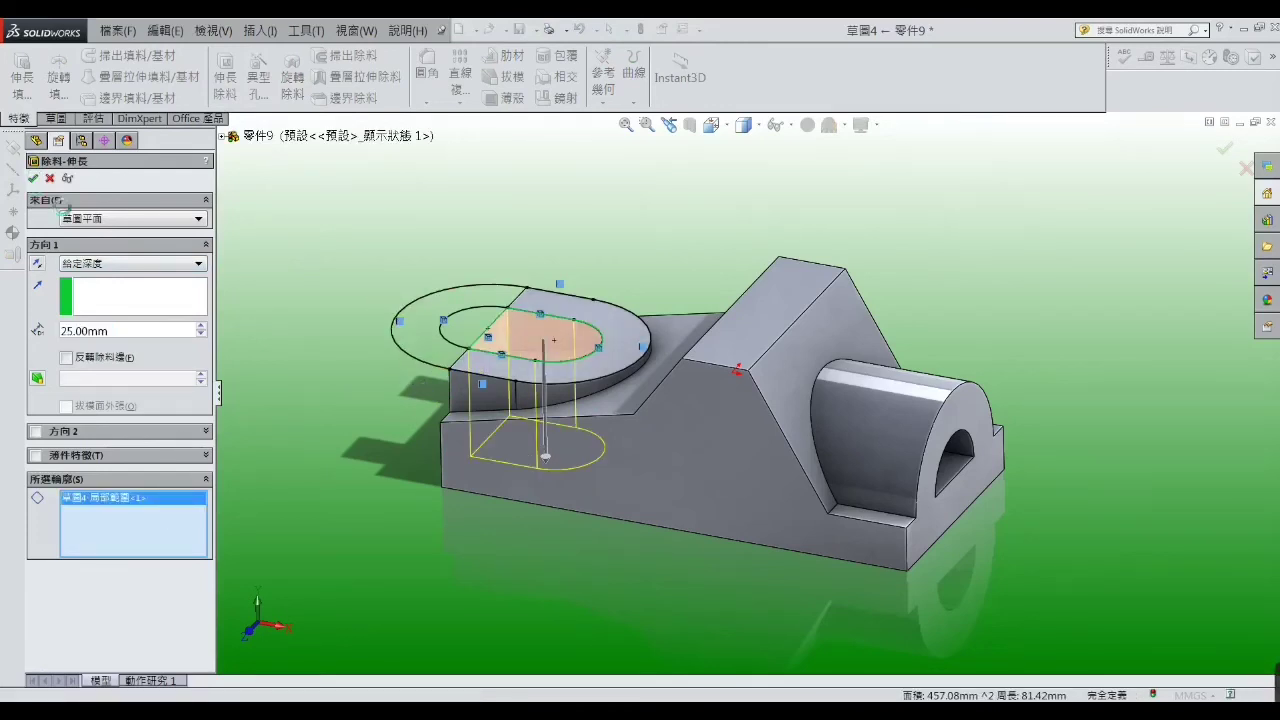
mouse_move(276, 222)
middle_mouse_down()
mouse_move(358, 352)
mouse_move(302, 228)
middle_mouse_up()
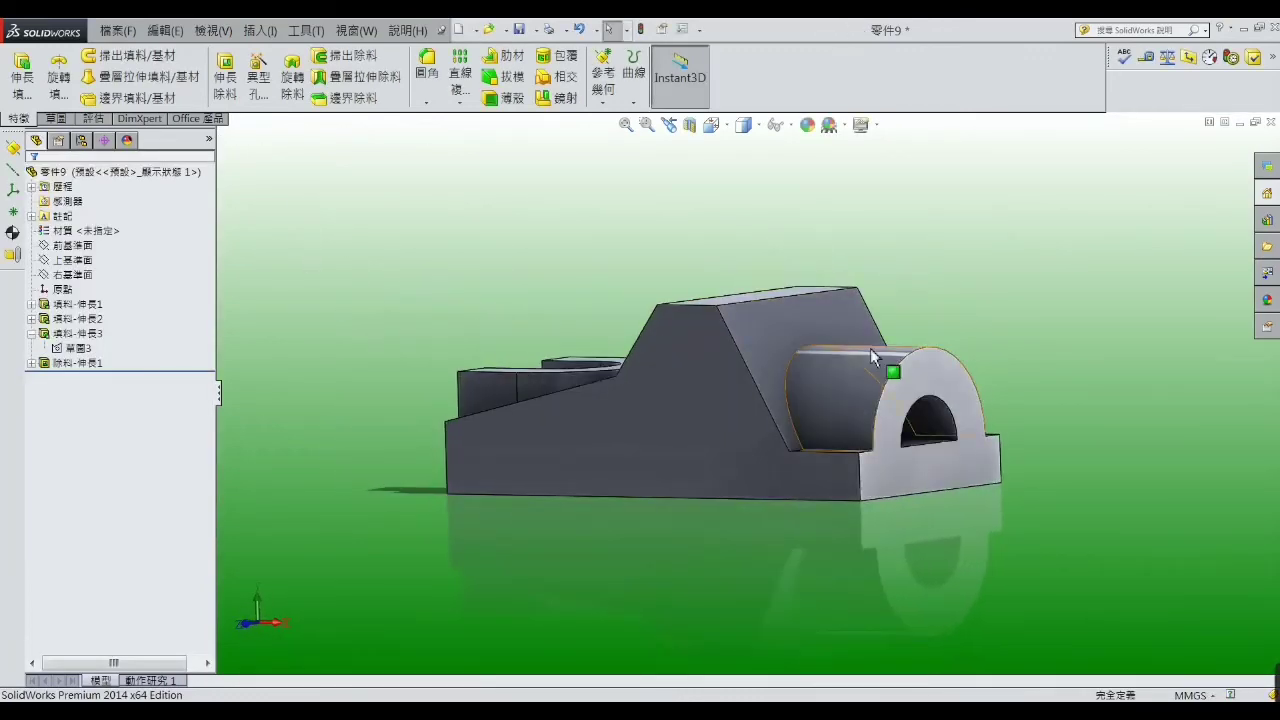
Sketch on the half-round boss's front face and convert 草圖2's outlines into it
left_click(902, 380)
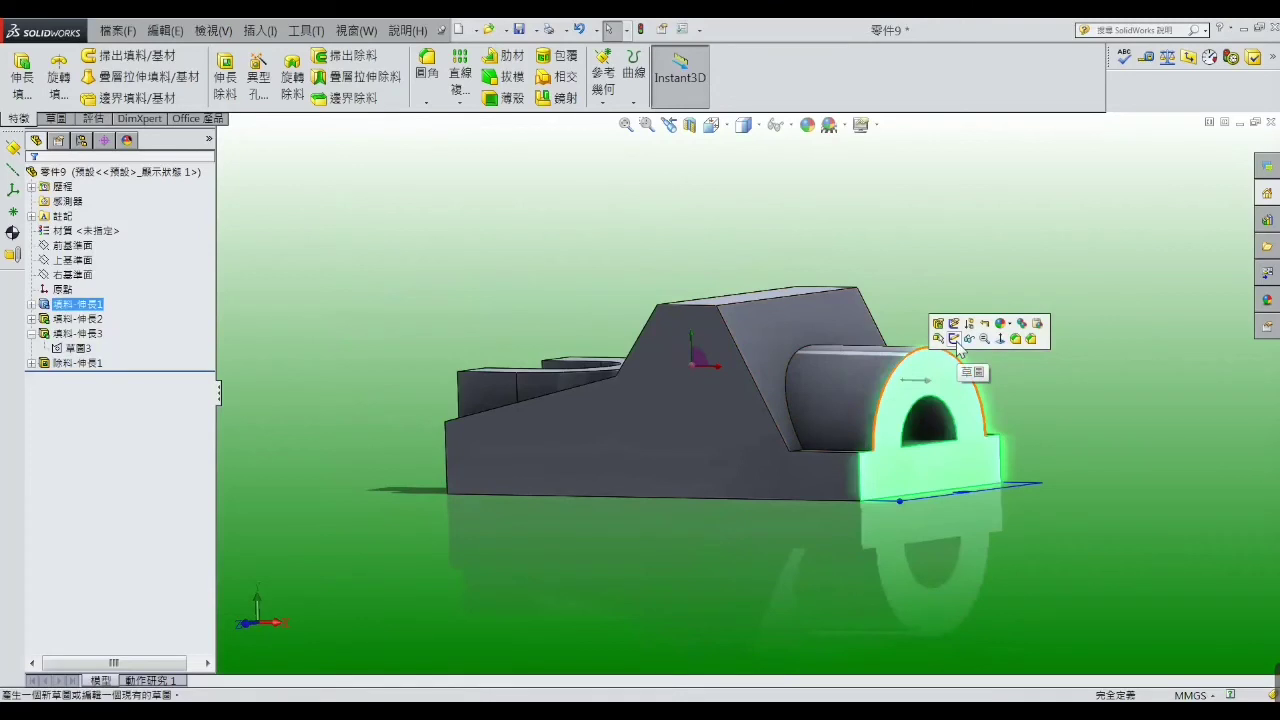
left_click(955, 339)
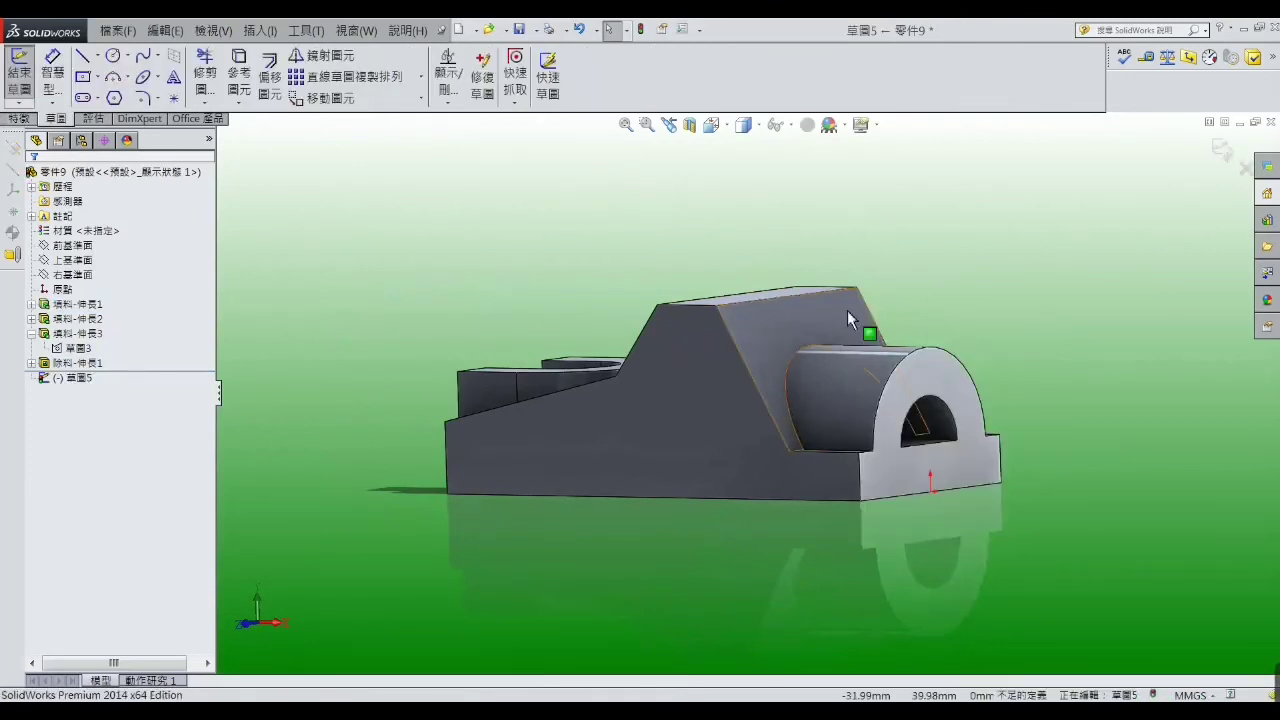
left_click(91, 335)
left_click(86, 323)
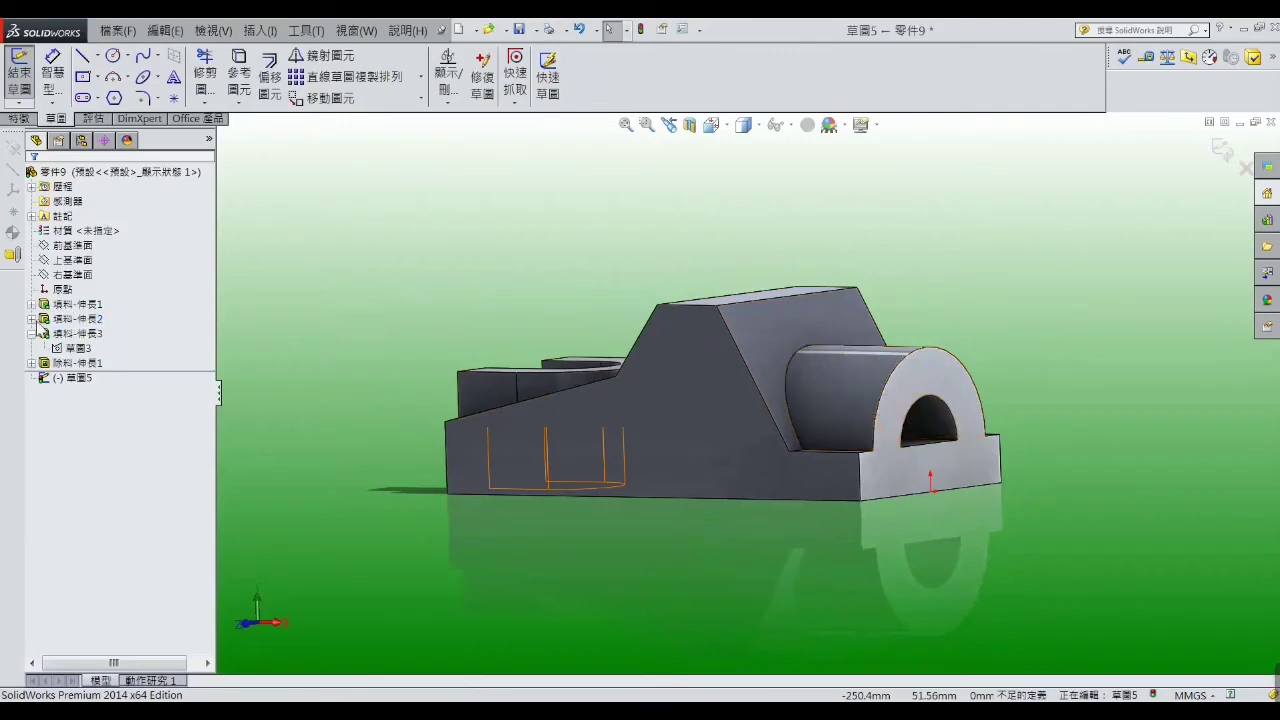
left_click(31, 318)
left_click(77, 334)
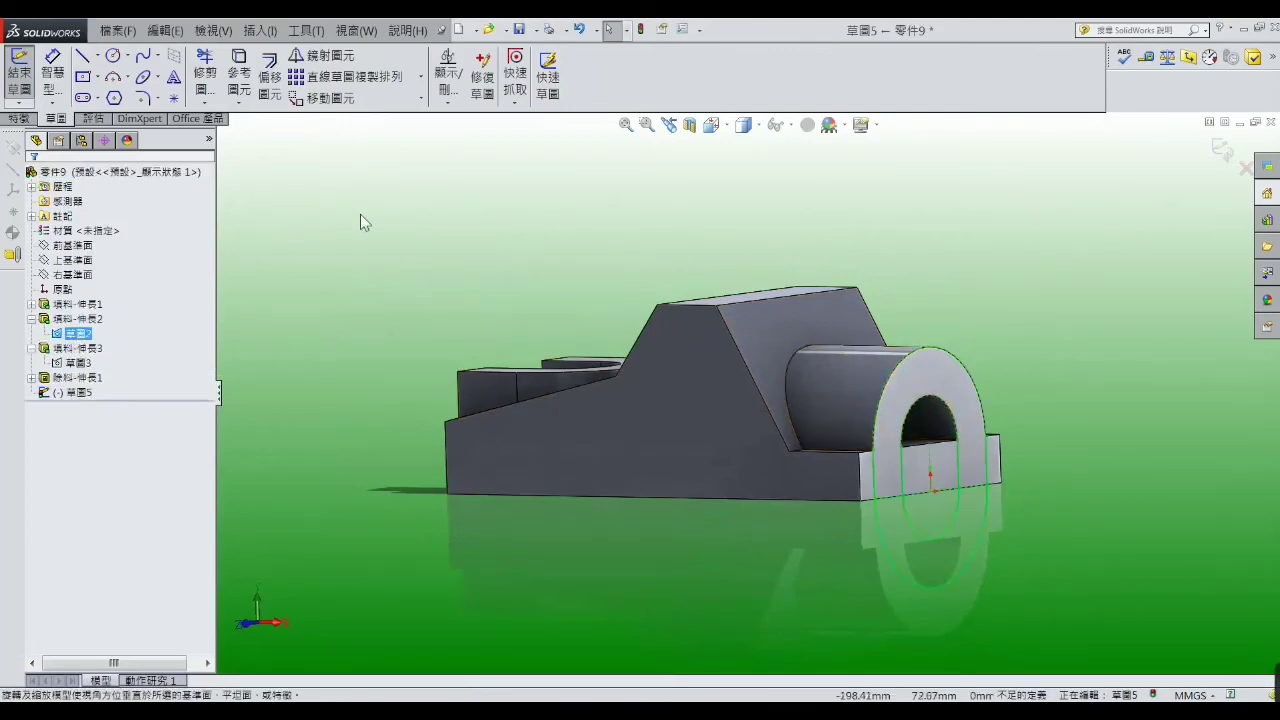
left_click(239, 75)
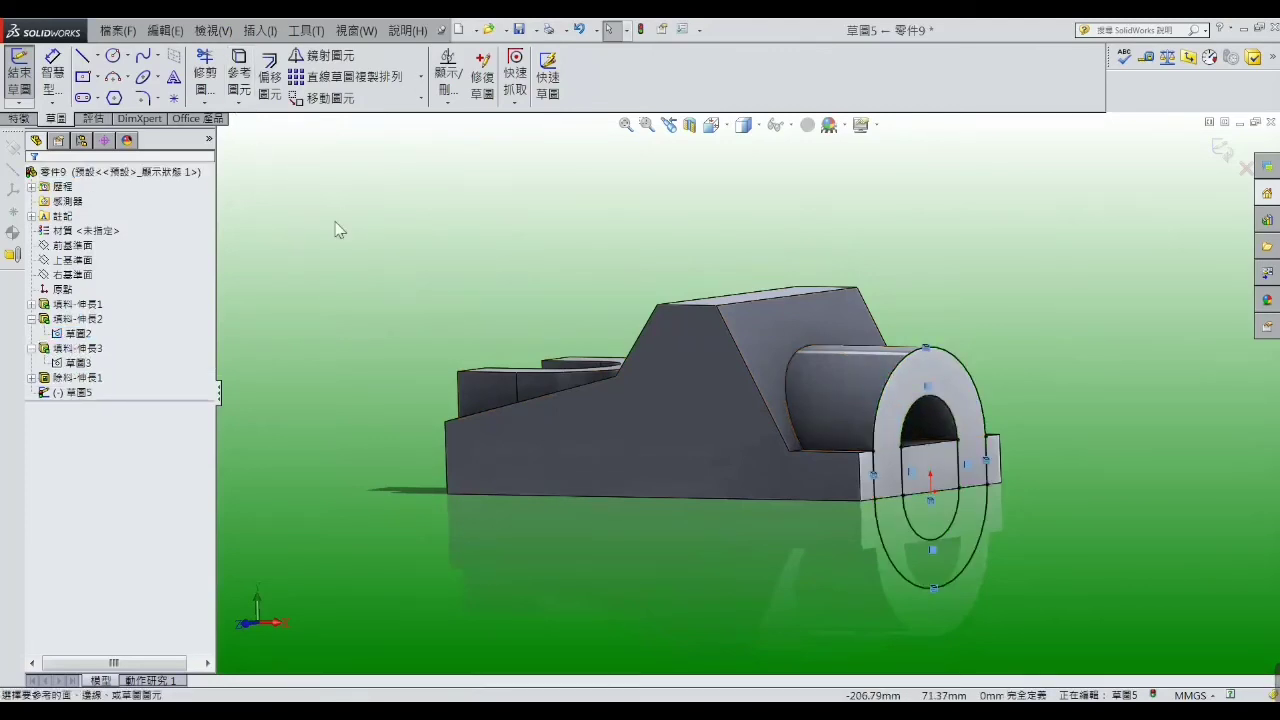
Extrude-cut both arch sketch regions Through All, creating 除料-伸長2
left_click(27, 120)
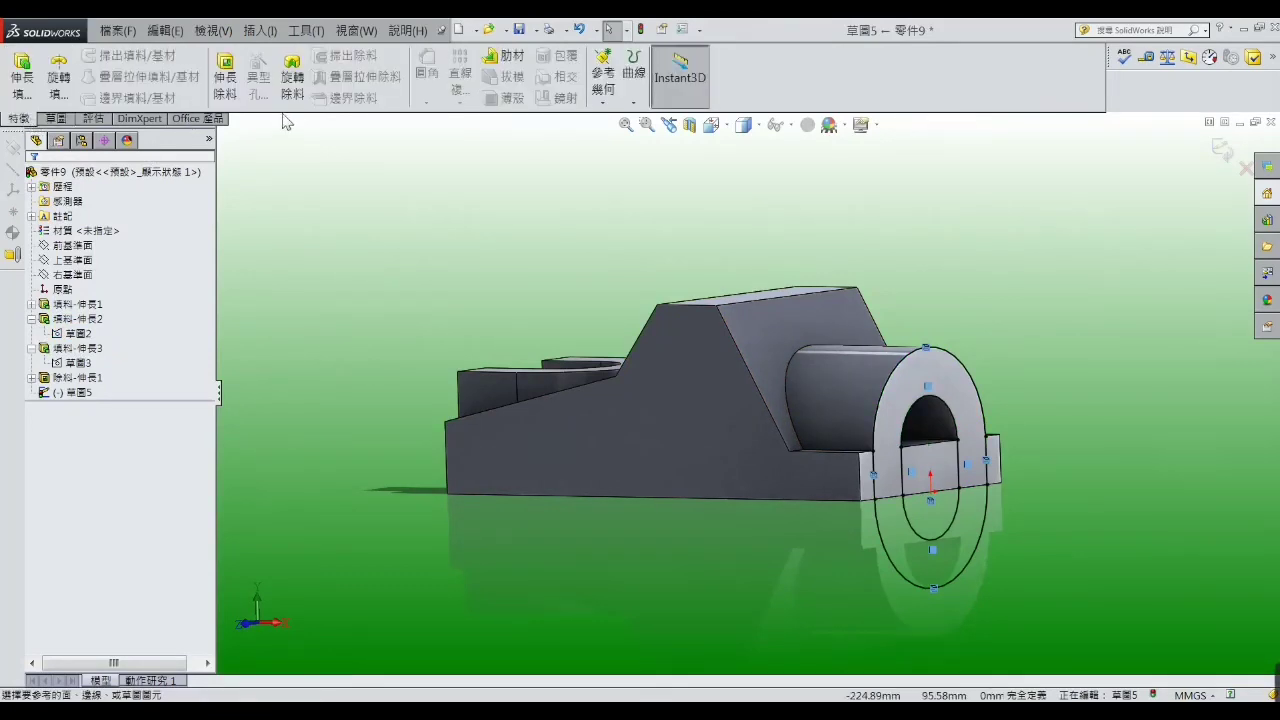
left_click(225, 75)
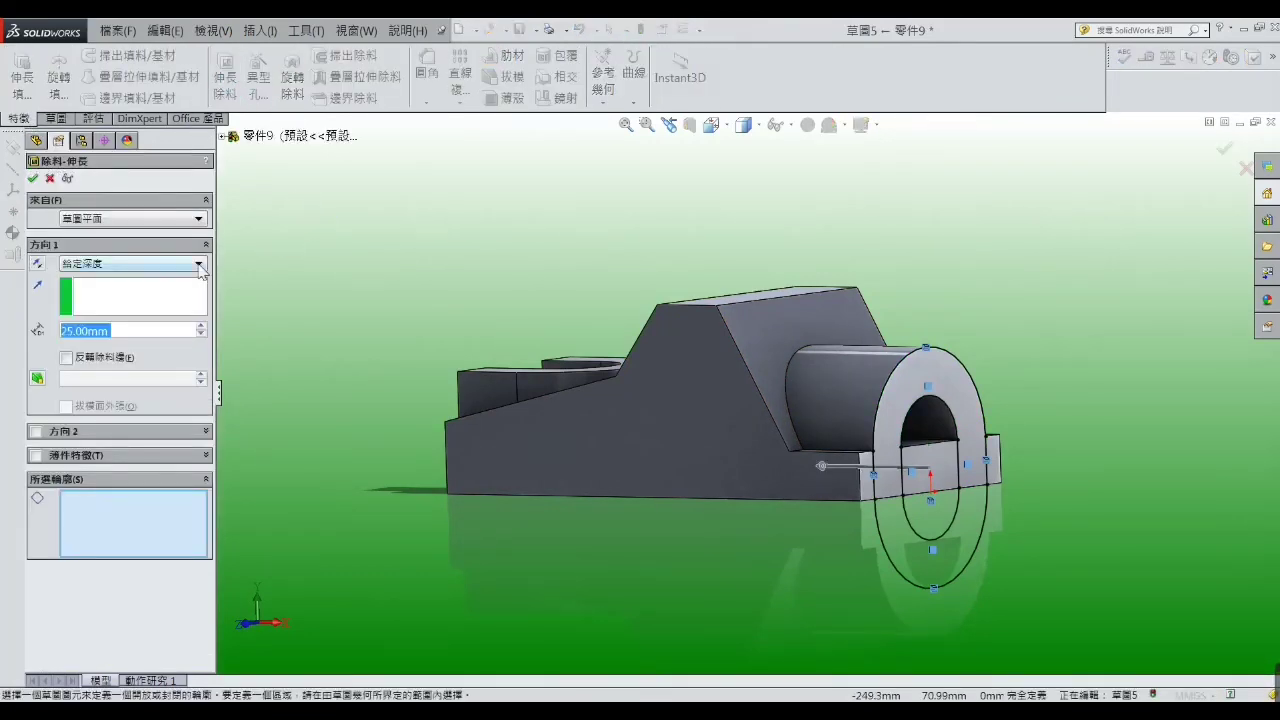
left_click(200, 264)
left_click(184, 287)
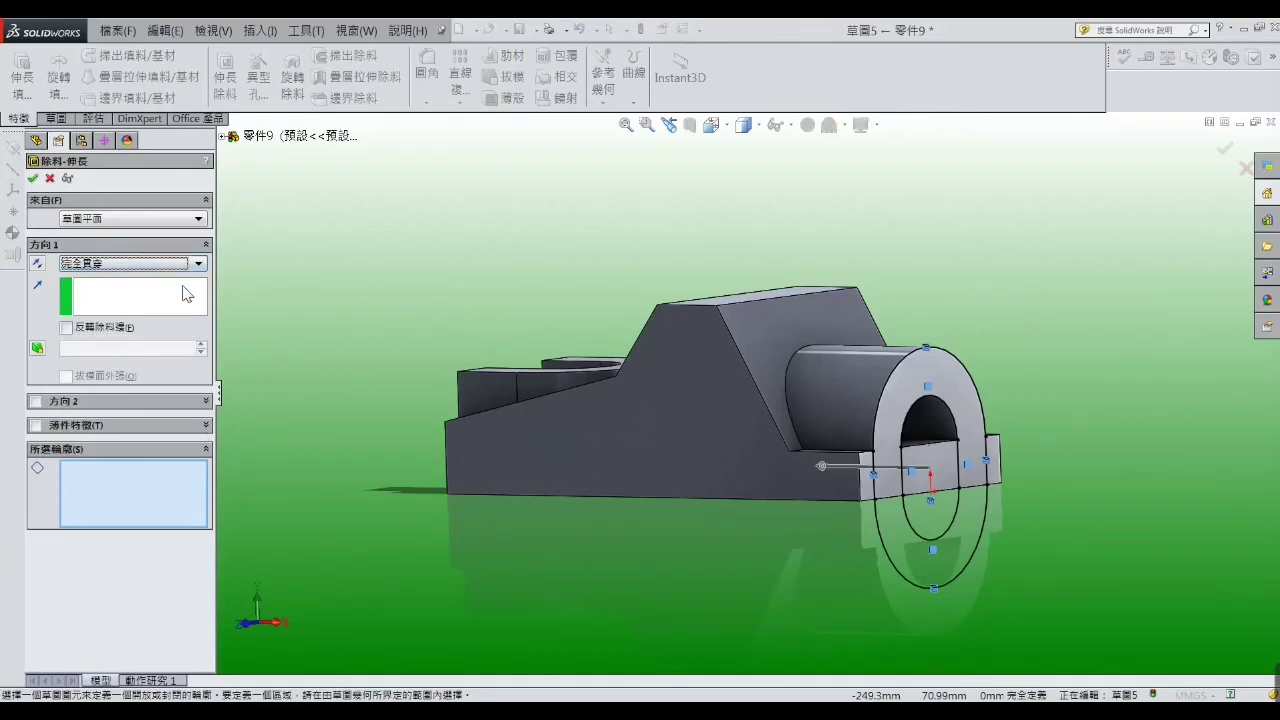
left_click(157, 475)
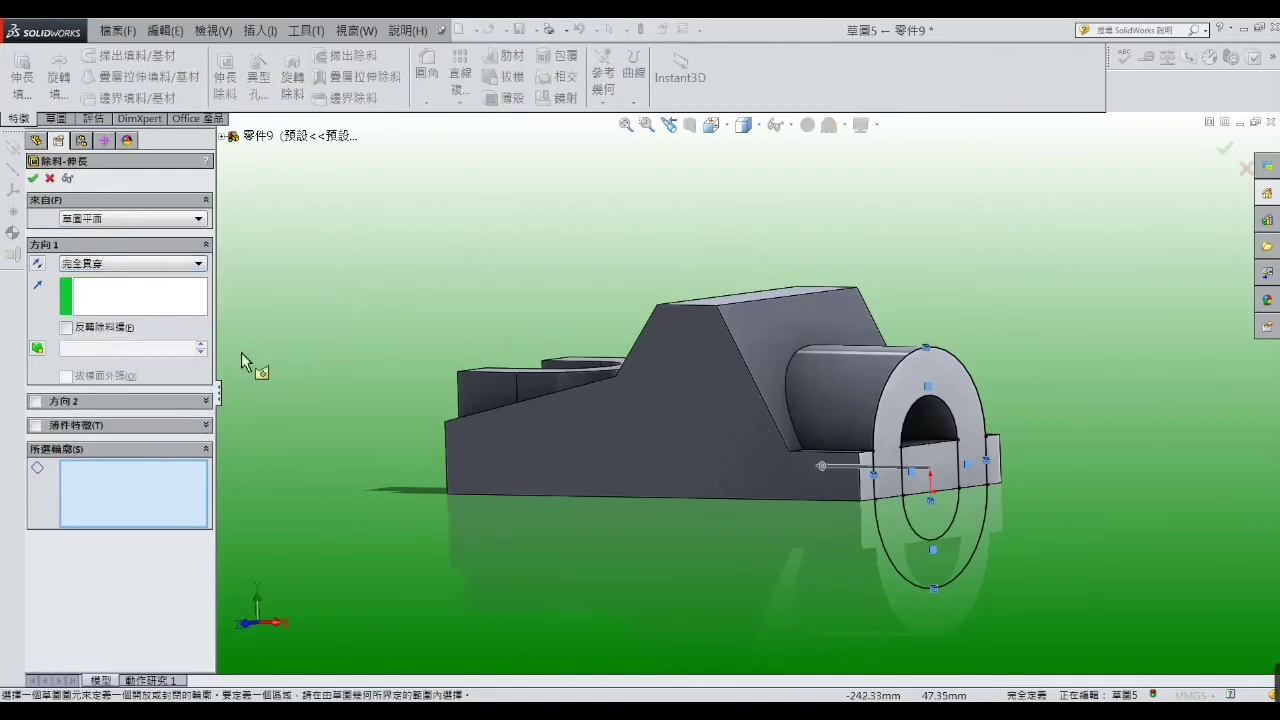
left_click(928, 435)
left_click(935, 462)
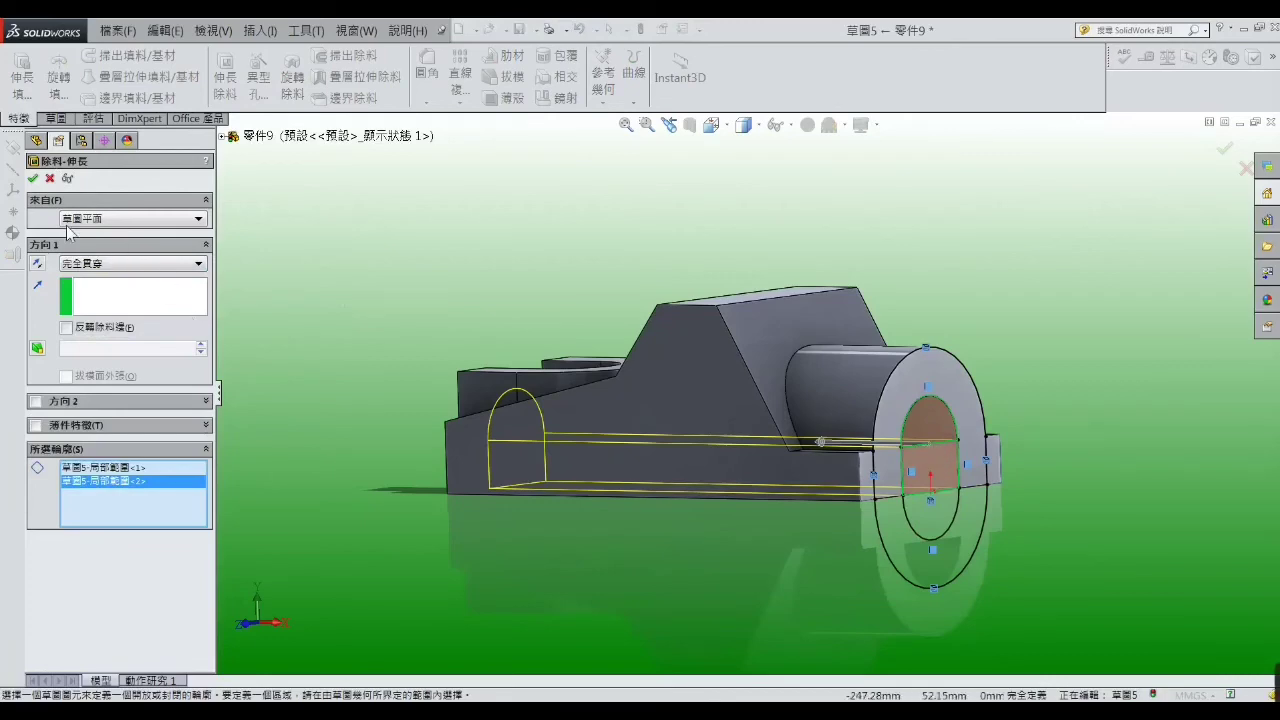
left_click(33, 178)
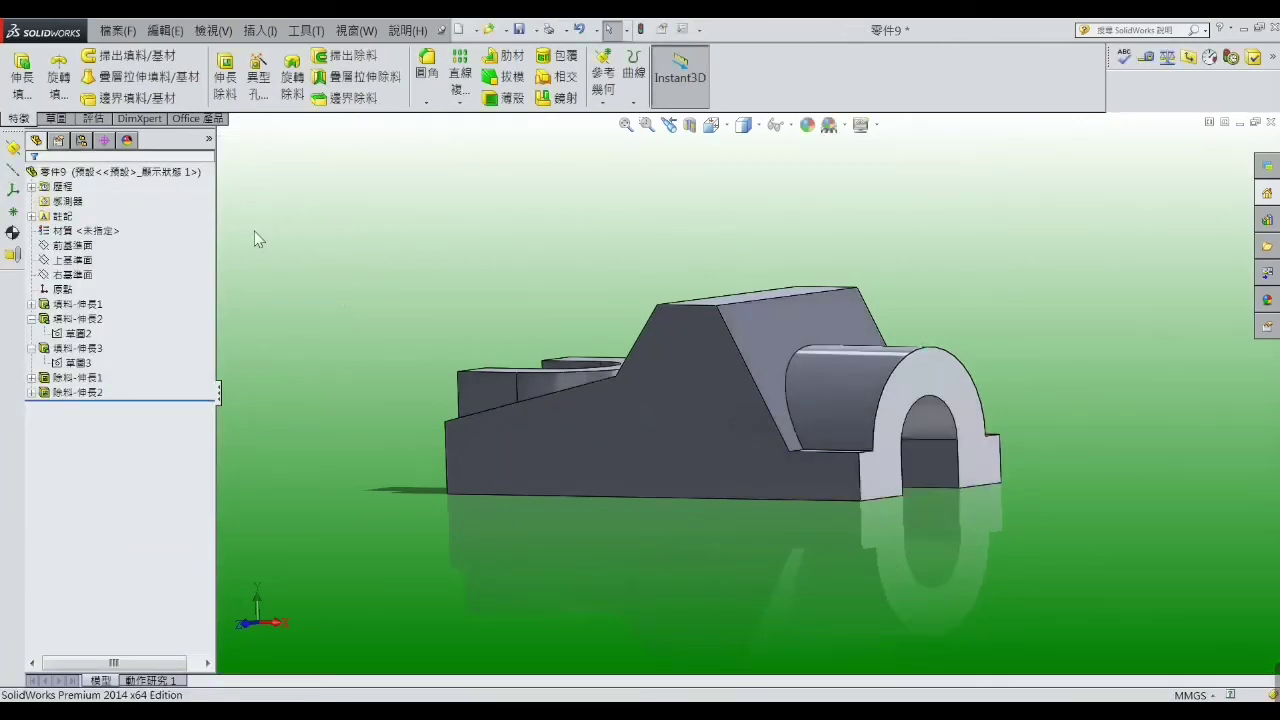
mouse_move(329, 257)
middle_mouse_down()
mouse_move(354, 503)
mouse_move(491, 371)
mouse_move(553, 434)
mouse_move(397, 477)
mouse_move(346, 371)
mouse_move(369, 441)
middle_mouse_up()
scroll(817, 407, "up", 2)
scroll(778, 395, "down", 1)
scroll(770, 397, "down", 1)
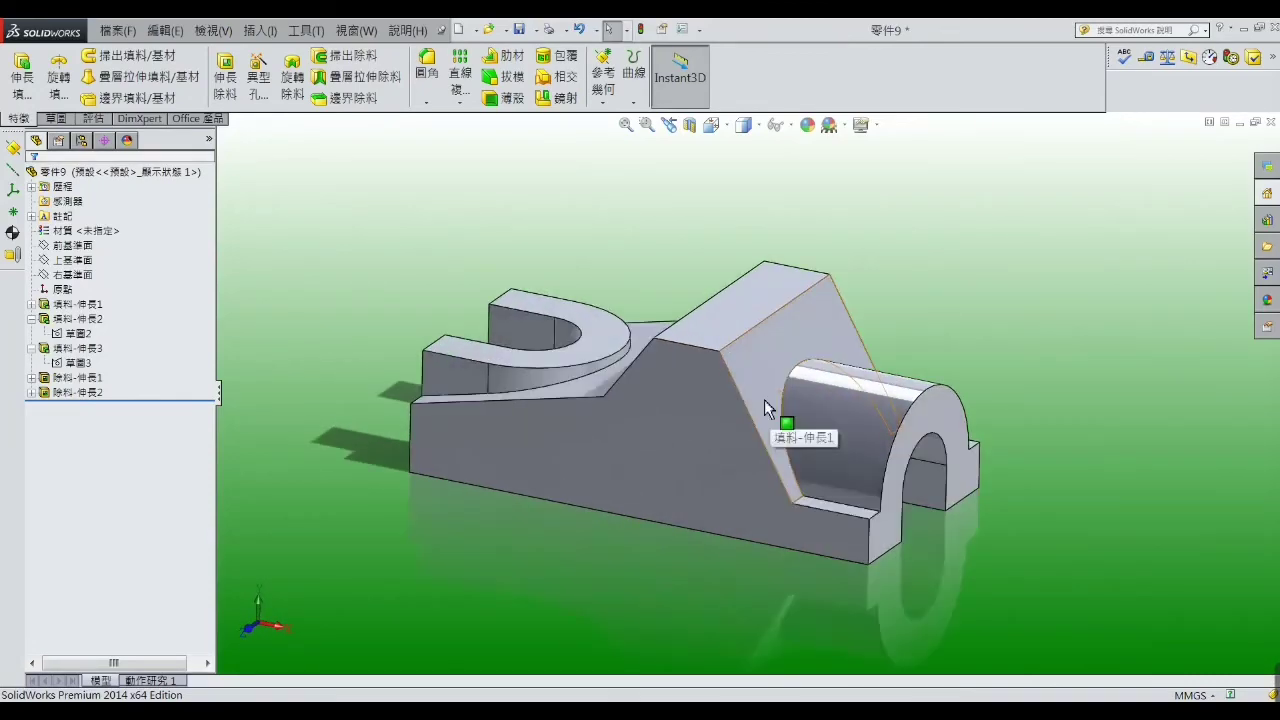
left_click(725, 466)
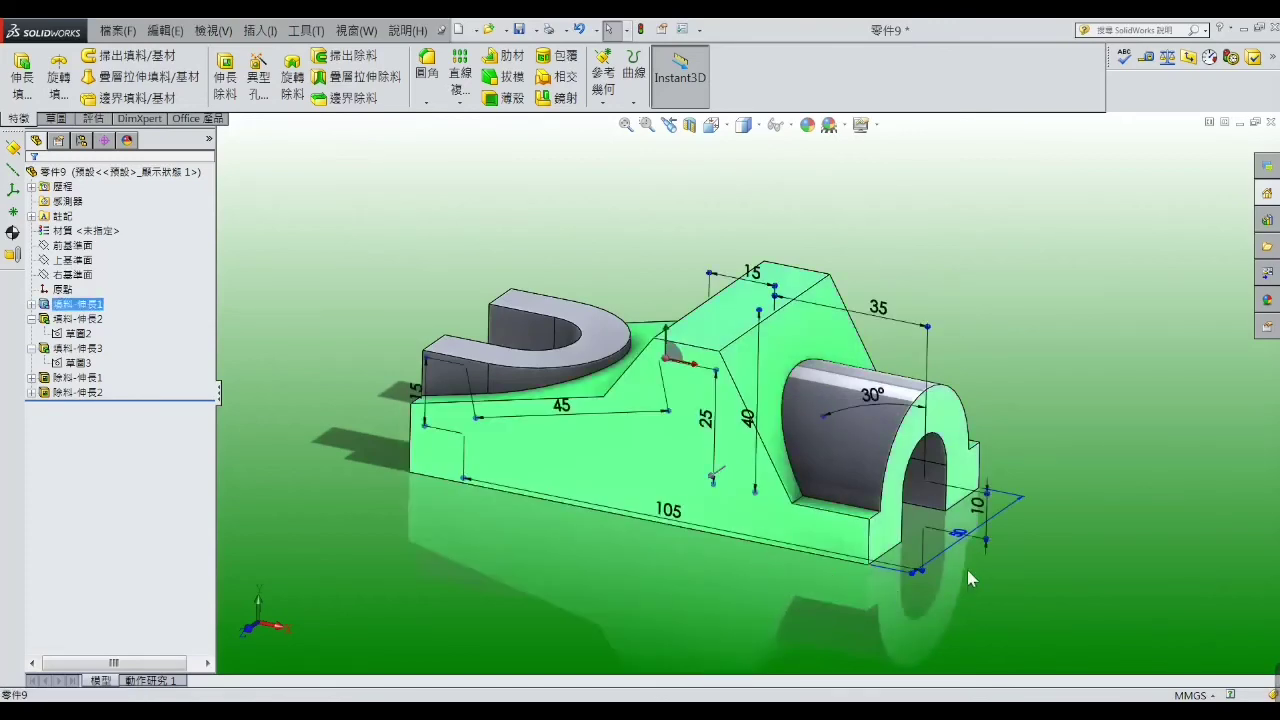
mouse_move(965, 572)
middle_mouse_down()
mouse_move(978, 500)
mouse_move(972, 550)
mouse_move(952, 475)
middle_mouse_up()
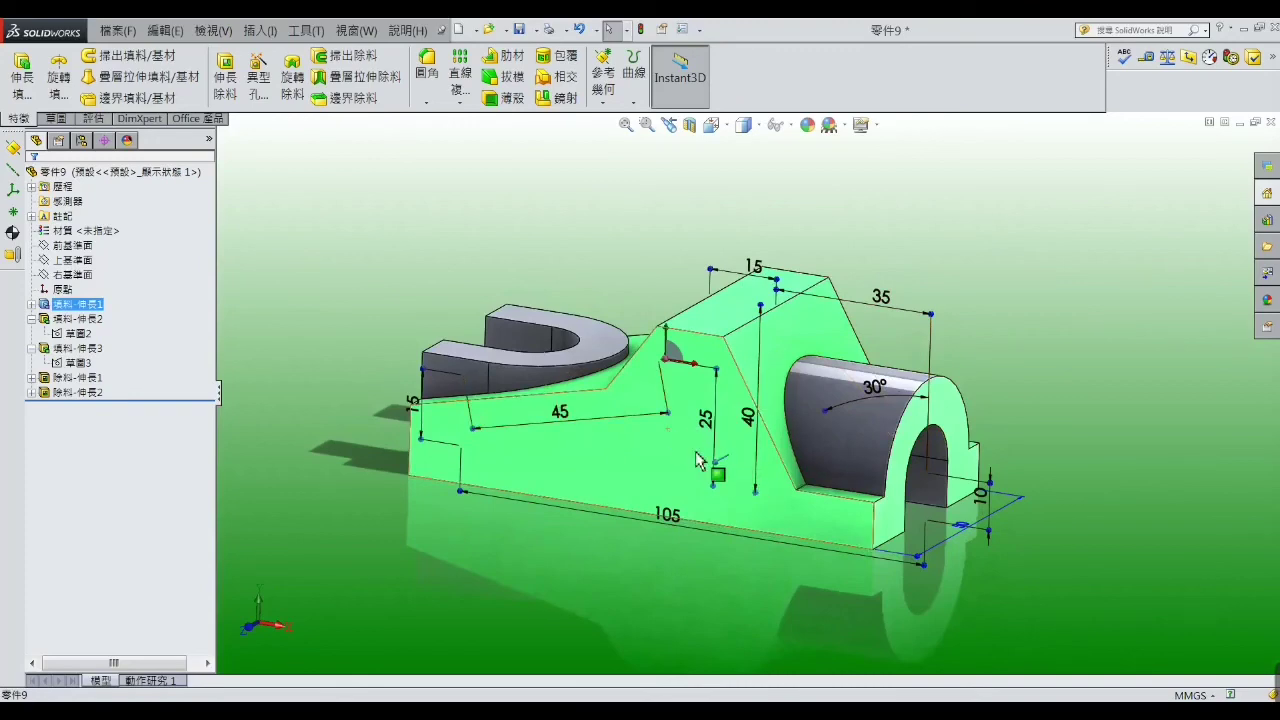
mouse_move(668, 424)
middle_mouse_down()
mouse_move(737, 402)
mouse_move(750, 416)
middle_mouse_up()
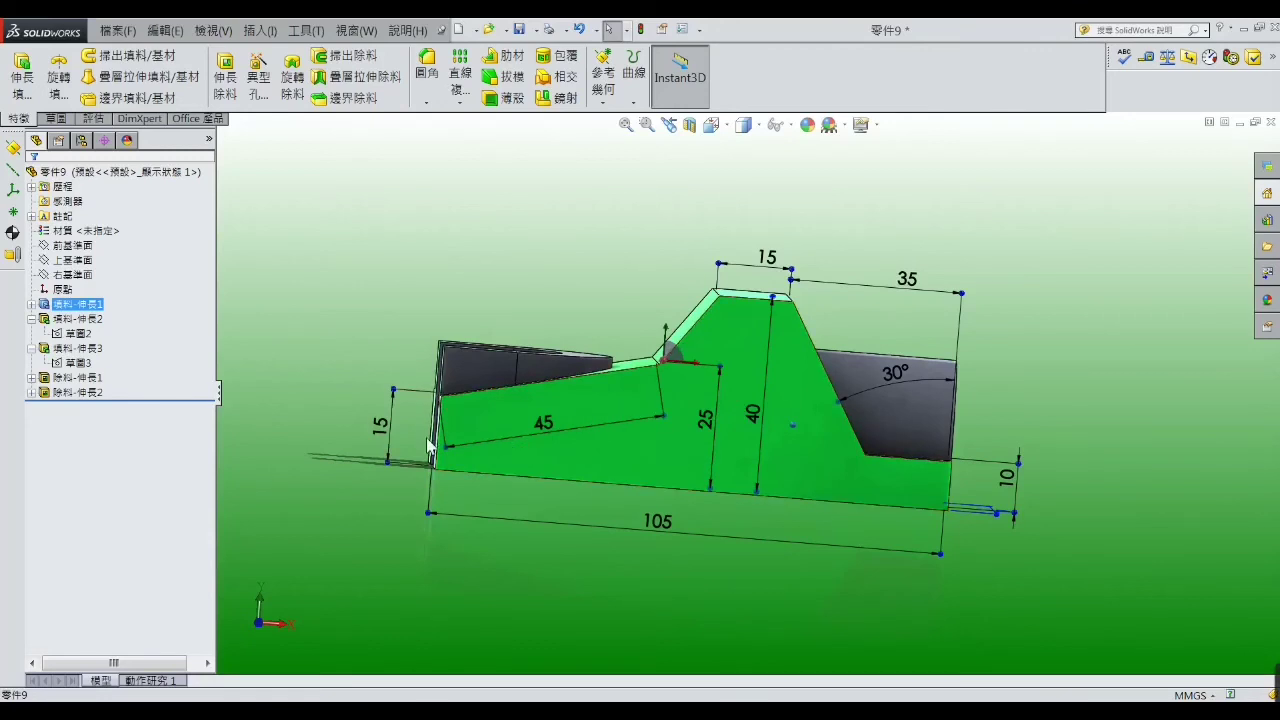
left_click(427, 297)
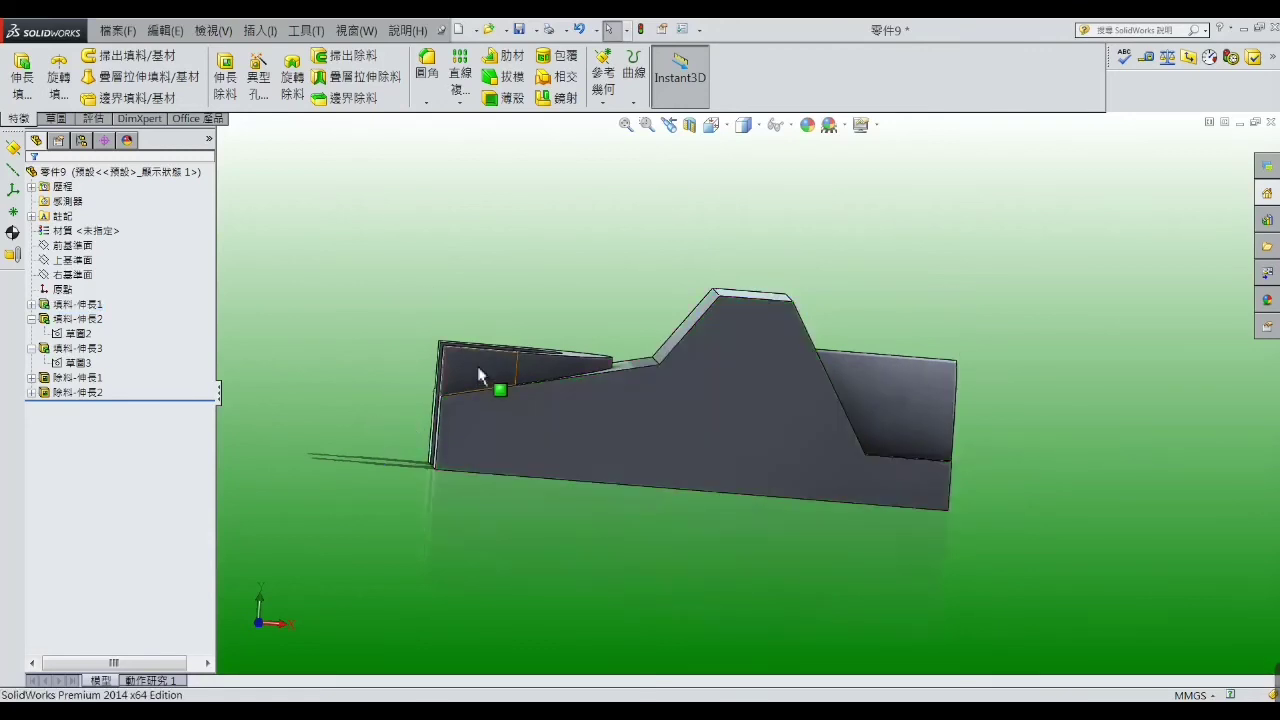
mouse_move(477, 366)
middle_mouse_down()
mouse_move(505, 465)
mouse_move(543, 414)
mouse_move(484, 403)
mouse_move(470, 627)
mouse_move(367, 461)
middle_mouse_up()
left_click(543, 410)
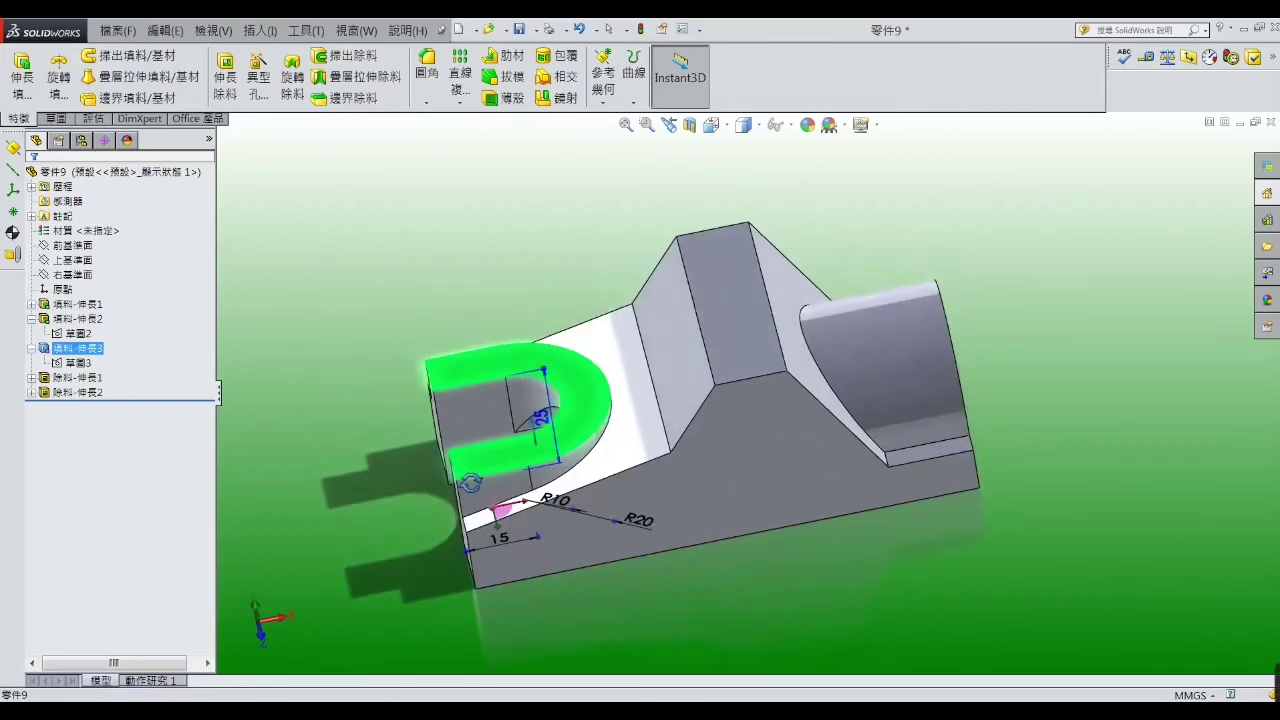
left_click(367, 461)
mouse_move(1058, 385)
middle_mouse_down()
mouse_move(951, 368)
mouse_move(860, 317)
mouse_move(815, 365)
mouse_move(840, 400)
mouse_move(857, 388)
mouse_move(846, 368)
mouse_move(900, 270)
mouse_move(840, 243)
mouse_move(886, 371)
mouse_move(934, 271)
mouse_move(869, 334)
mouse_move(900, 325)
middle_mouse_up()
left_click(852, 309)
left_click(863, 399)
left_click(900, 270)
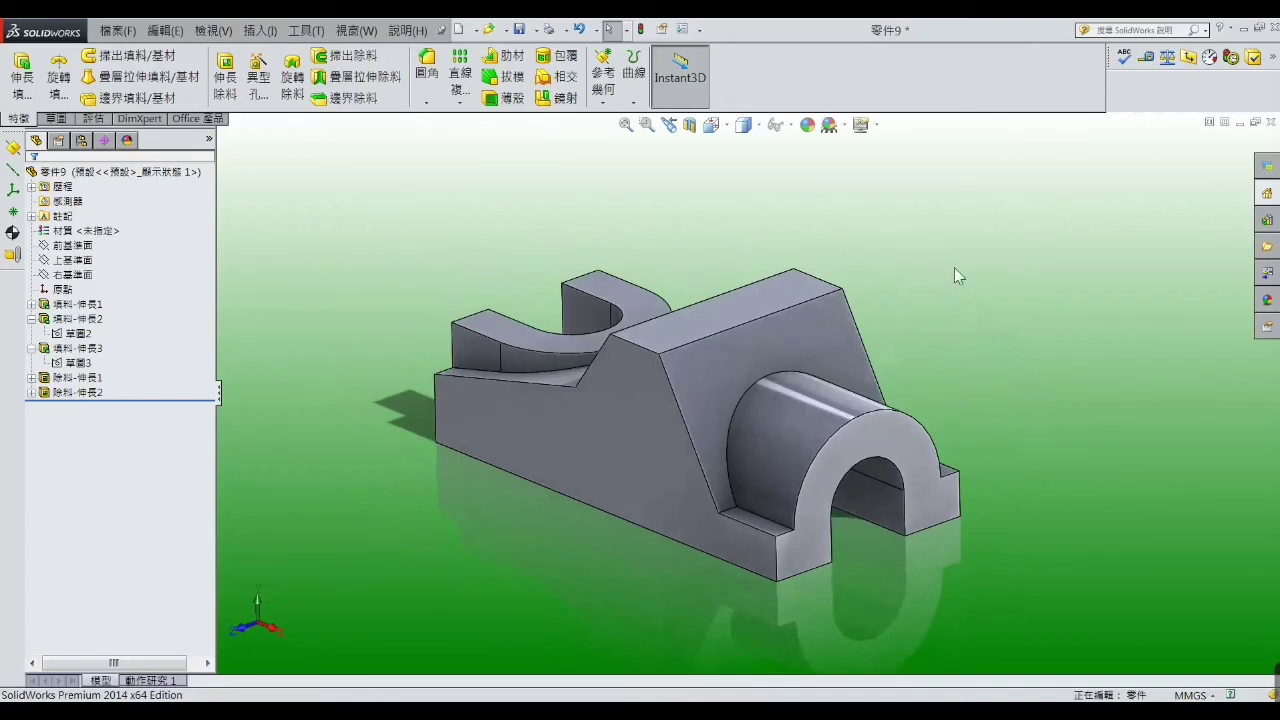
Apply the Metal > Steel 鑄碳鋼 (cast carbon steel) appearance to the whole body
right_click(797, 282)
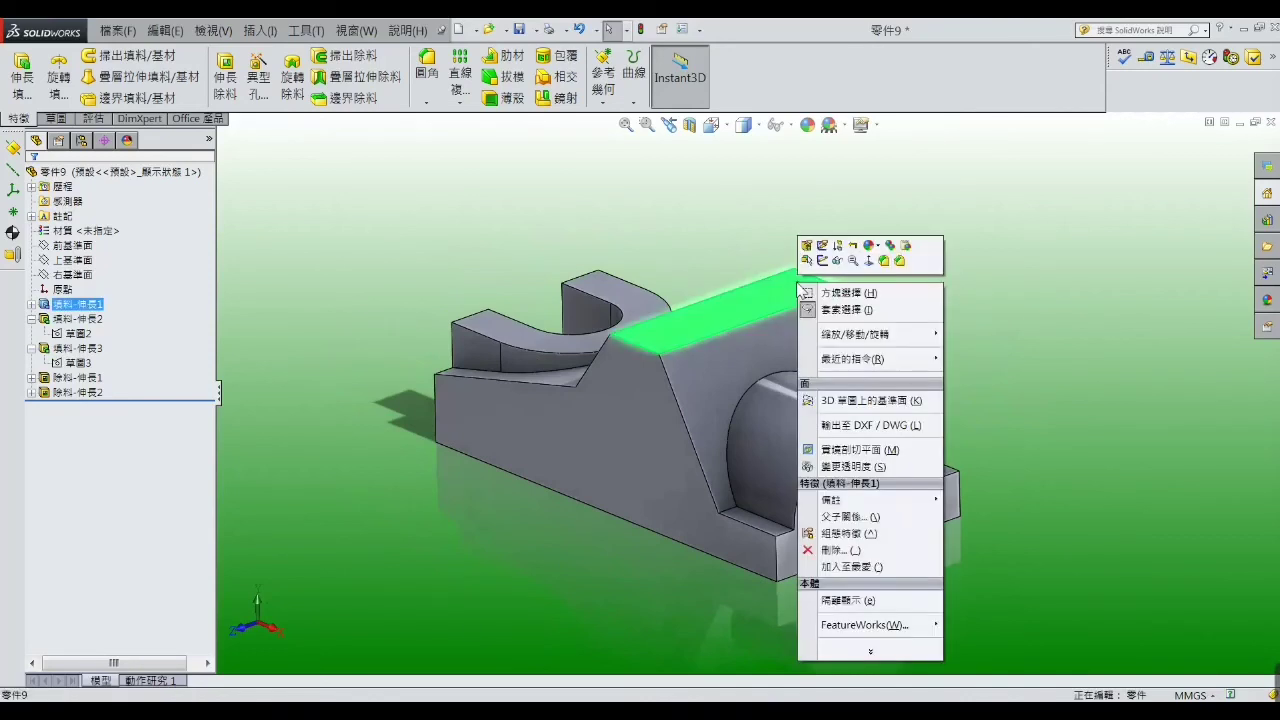
left_click(878, 247)
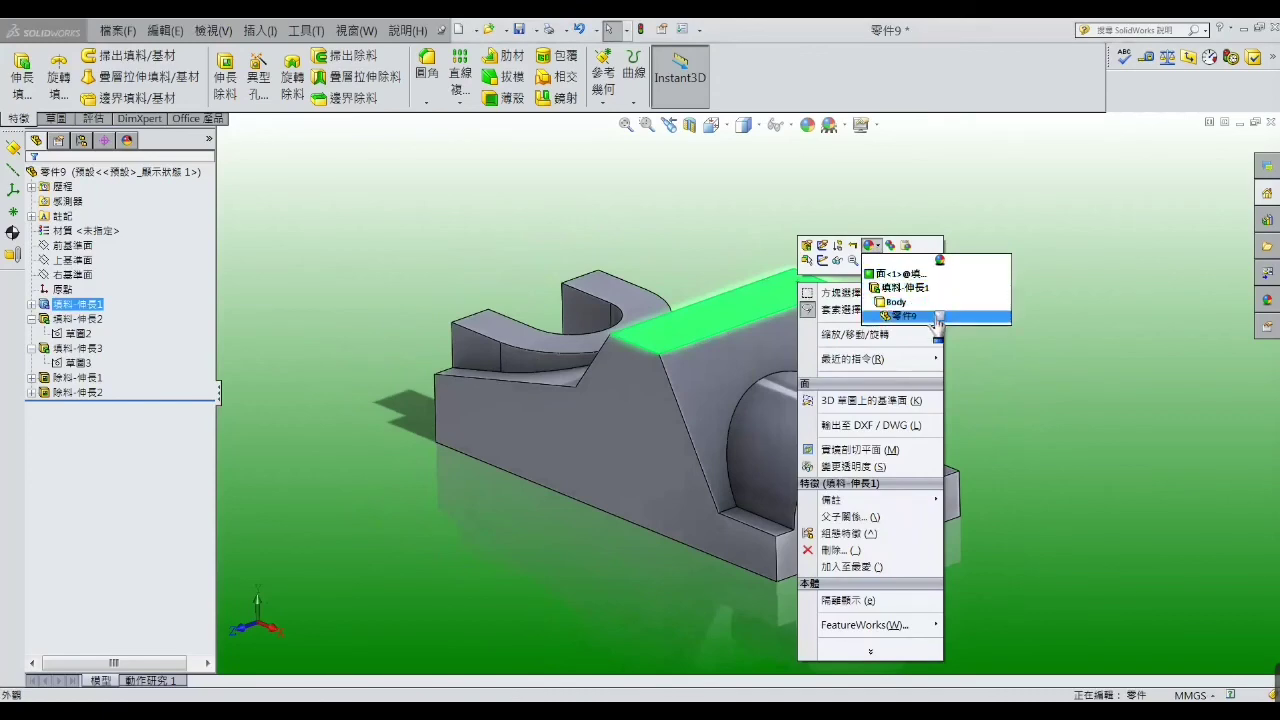
left_click(928, 303)
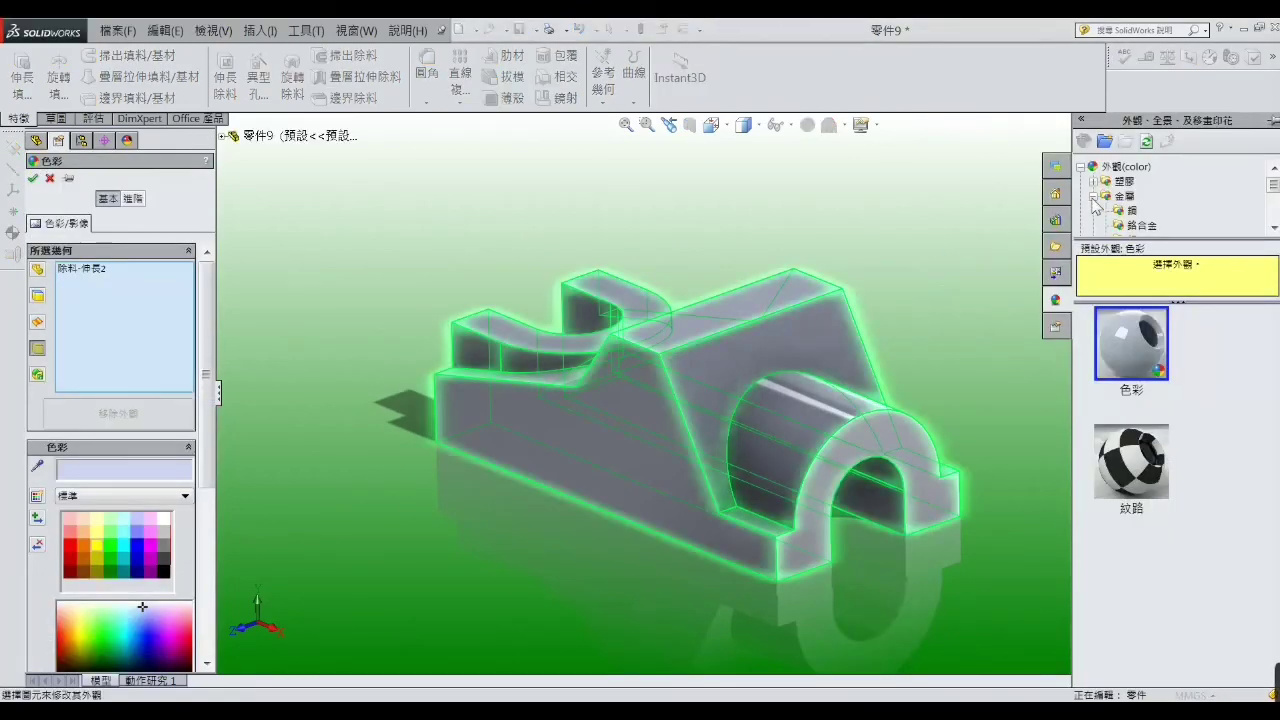
left_click(1093, 198)
left_click(1094, 198)
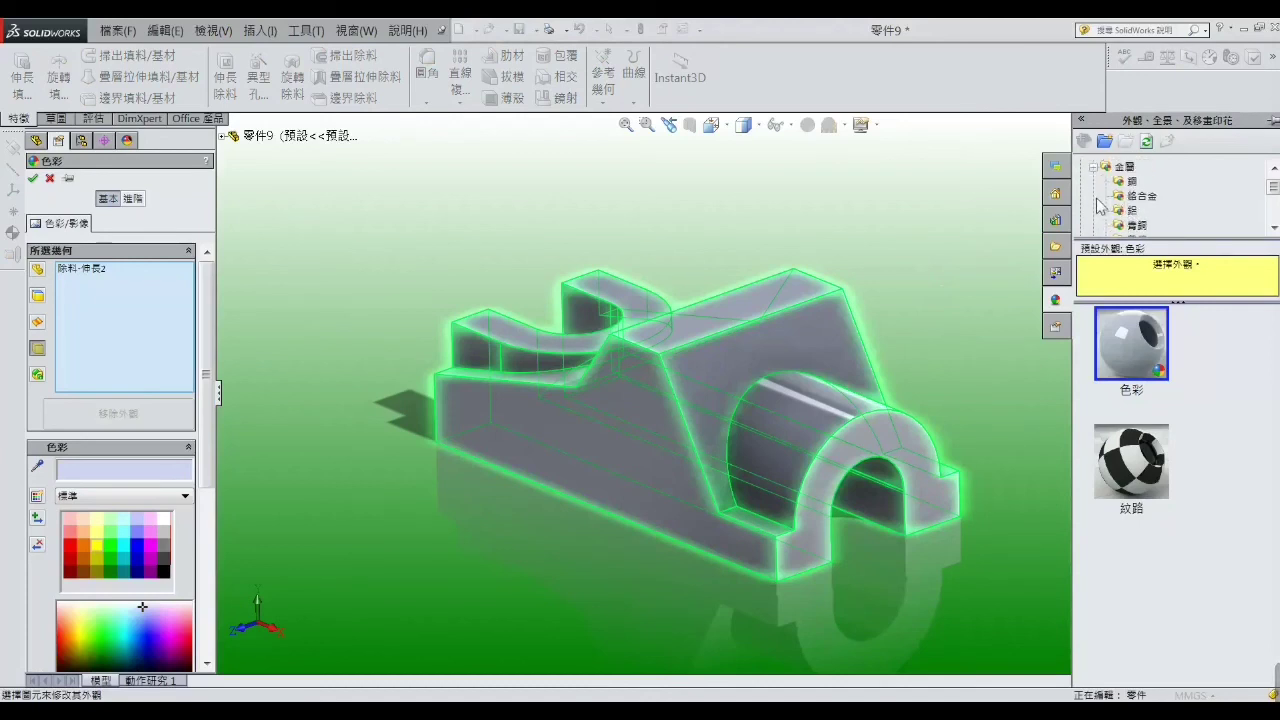
left_click(1132, 181)
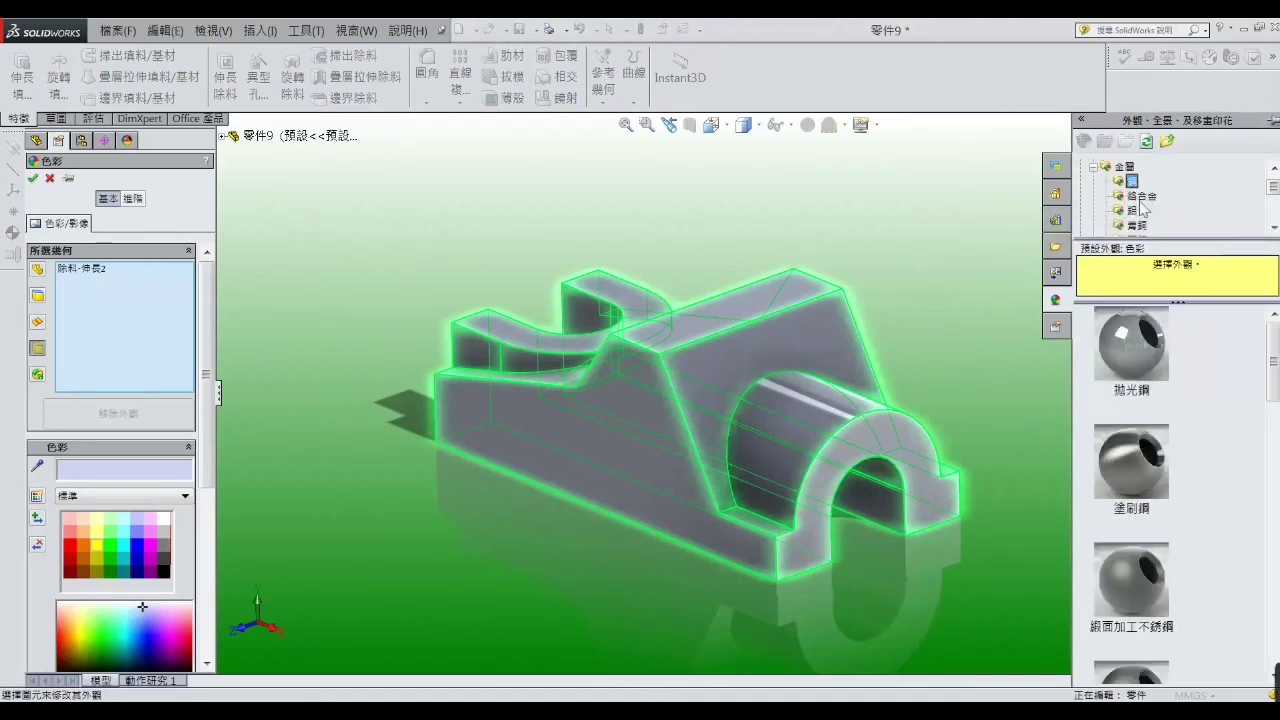
left_click_drag(1274, 330, 1274, 512)
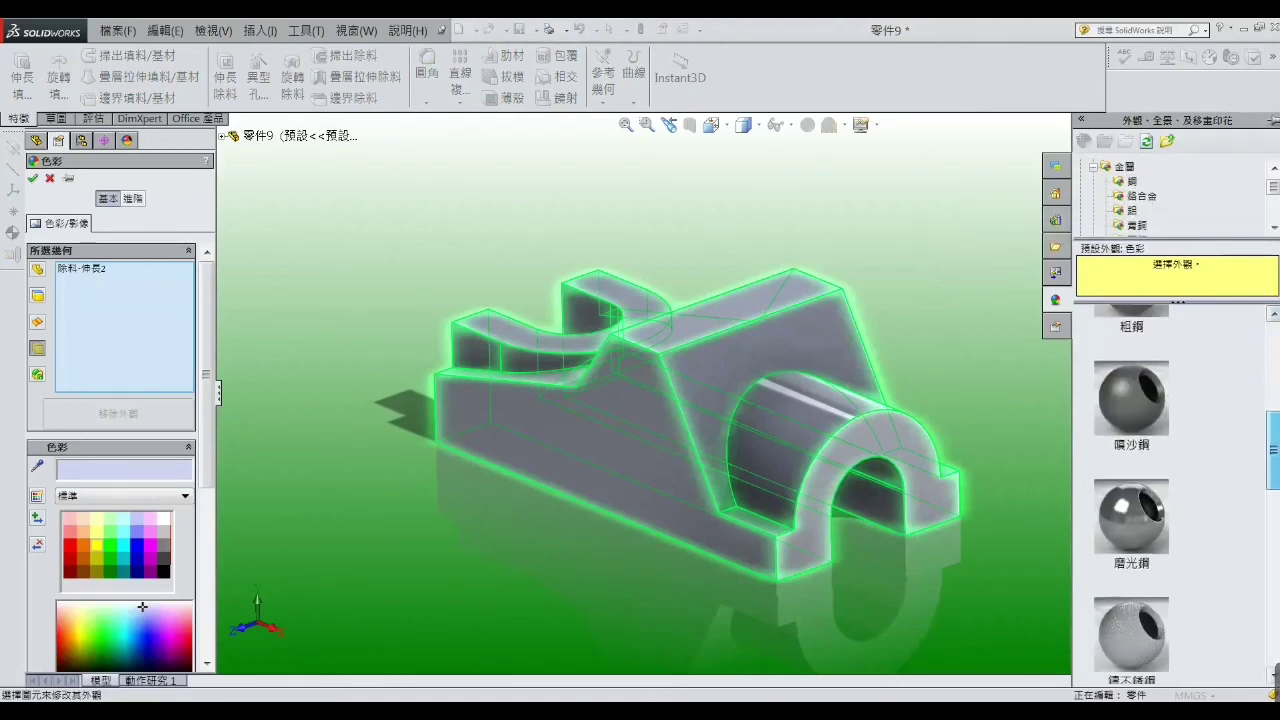
left_click(1274, 671)
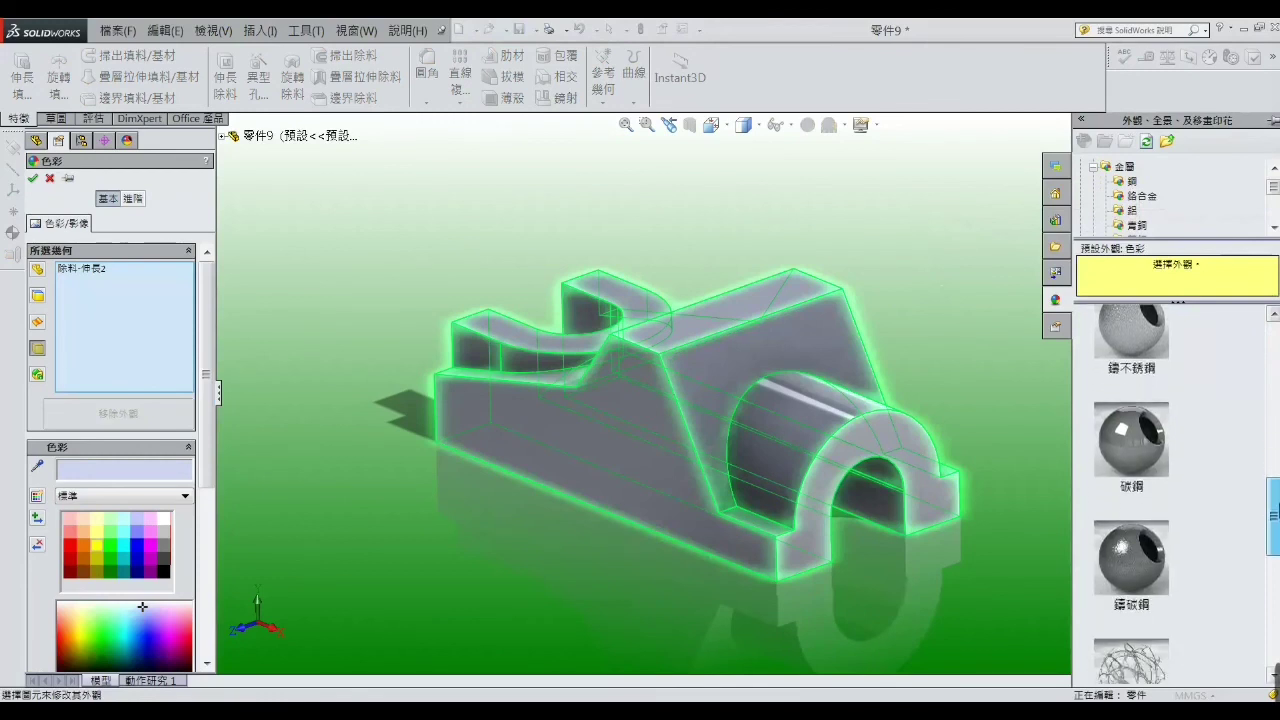
left_click(1274, 671)
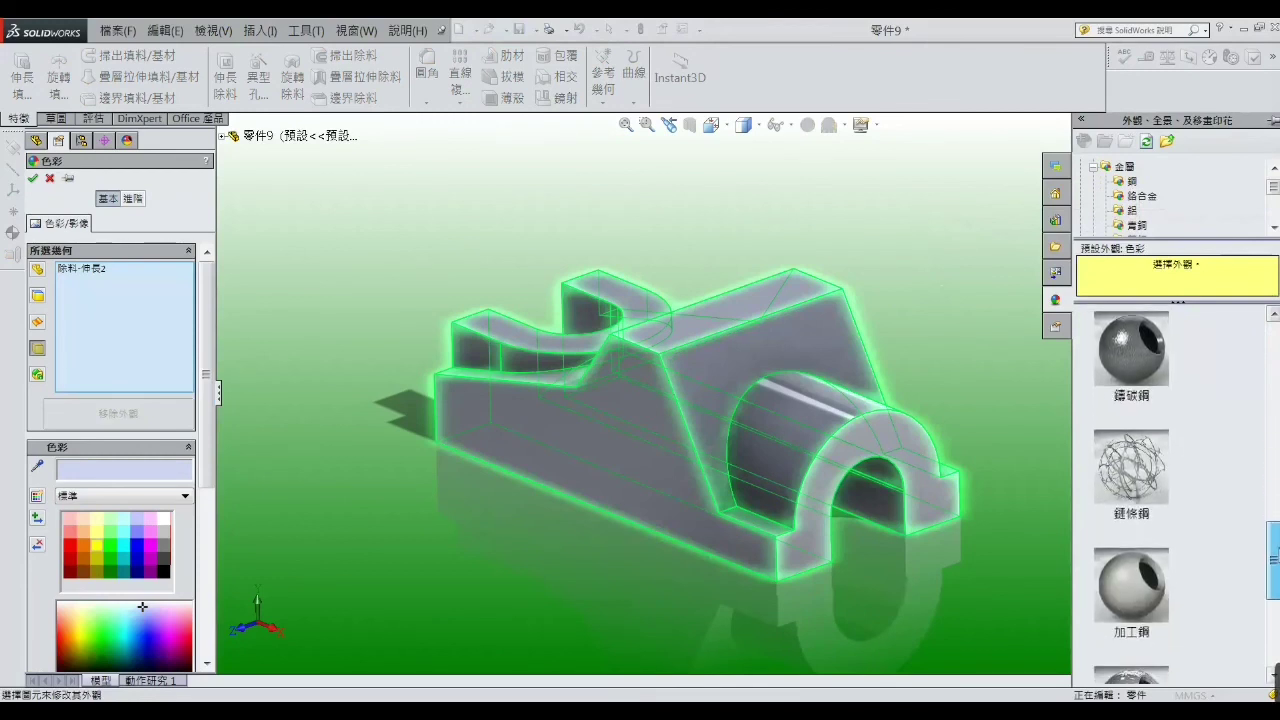
left_click(1274, 671)
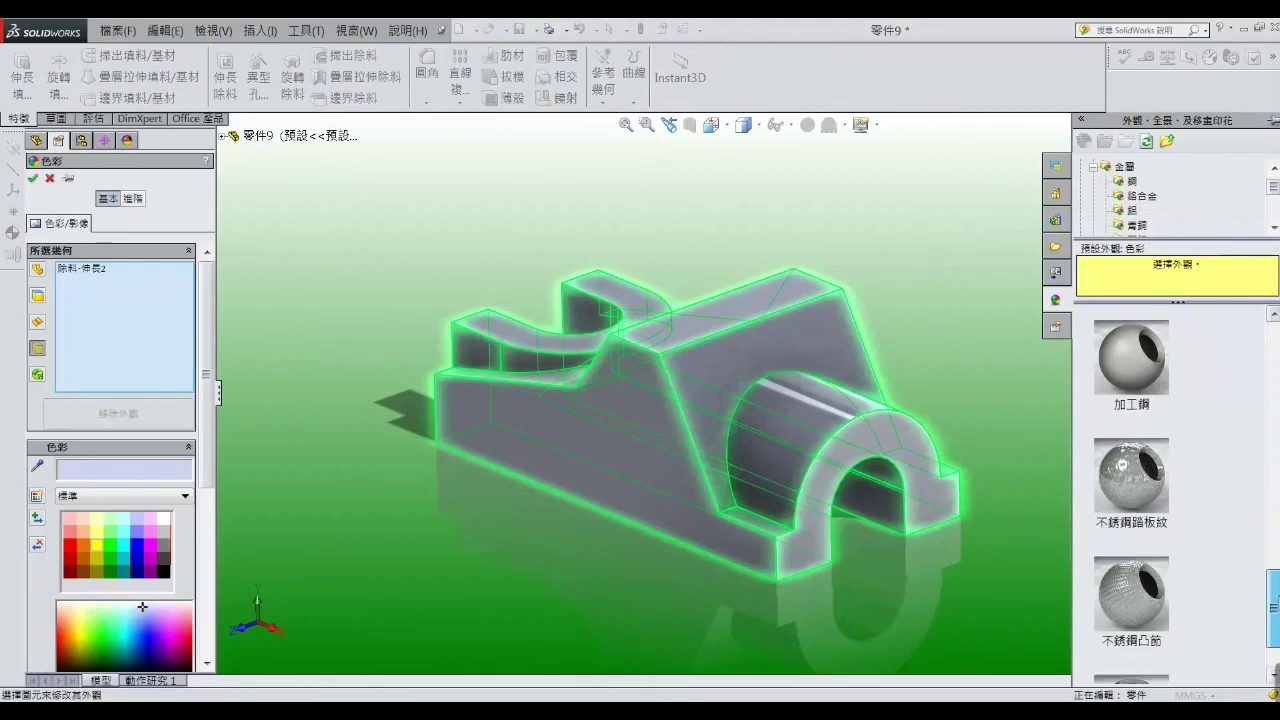
mouse_move(1273, 608)
left_mouse_down()
mouse_move(1276, 620)
mouse_move(1273, 517)
mouse_move(1273, 530)
left_mouse_up()
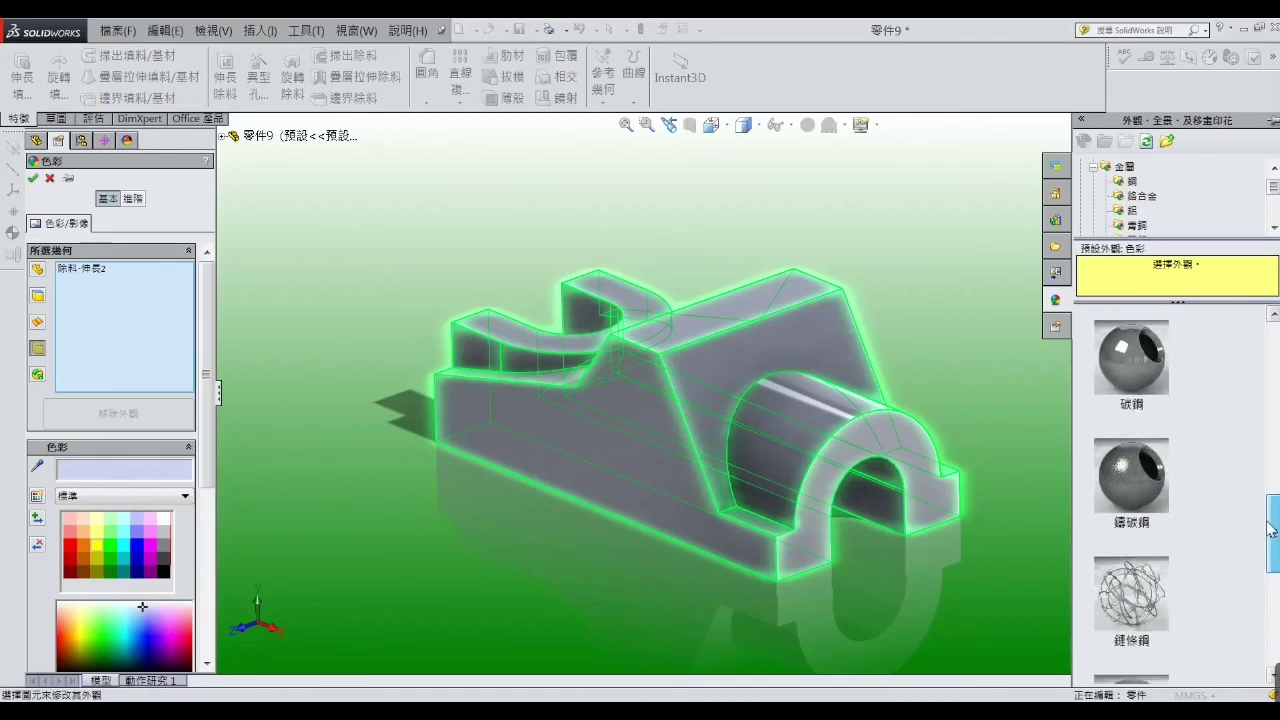
left_click(1123, 482)
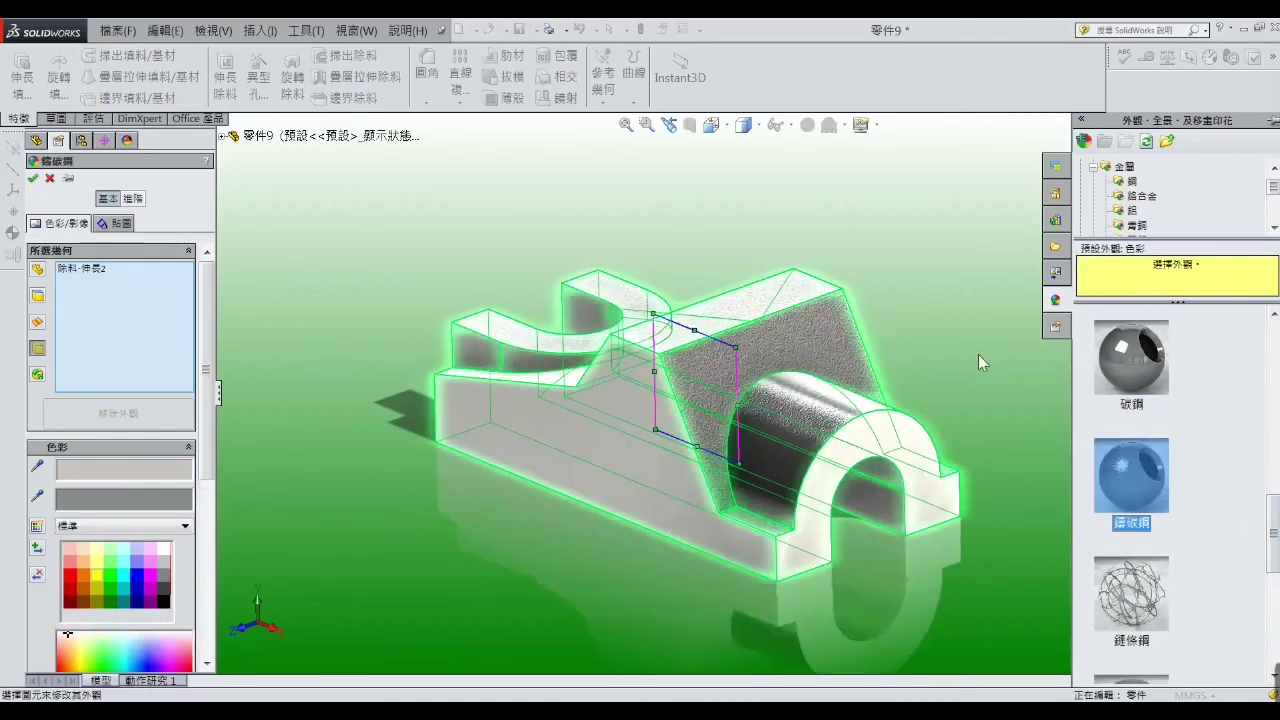
Confirm the cast carbon steel appearance and orbit the bracket to a more frontal view
left_click(33, 179)
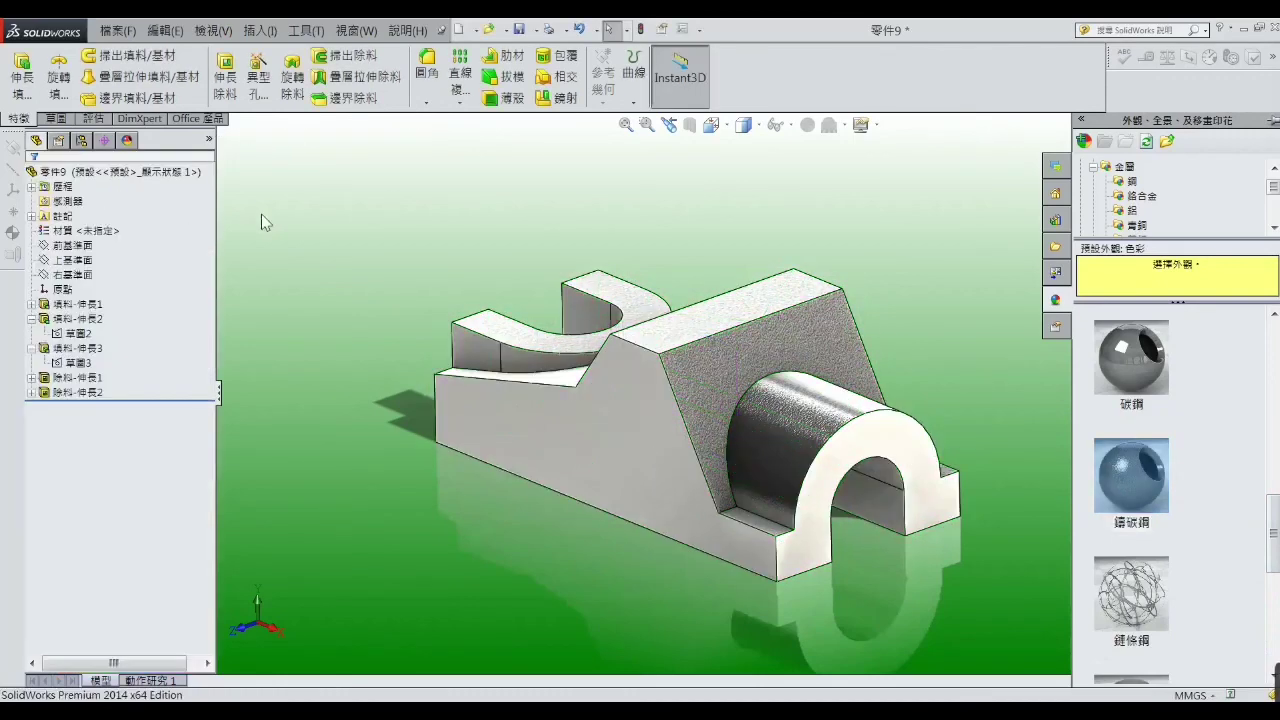
mouse_move(827, 379)
middle_mouse_down()
mouse_move(849, 371)
mouse_move(849, 443)
mouse_move(974, 363)
mouse_move(1009, 317)
mouse_move(810, 355)
mouse_move(820, 460)
mouse_move(863, 380)
mouse_move(970, 356)
mouse_move(957, 406)
mouse_move(940, 397)
mouse_move(946, 420)
middle_mouse_up()
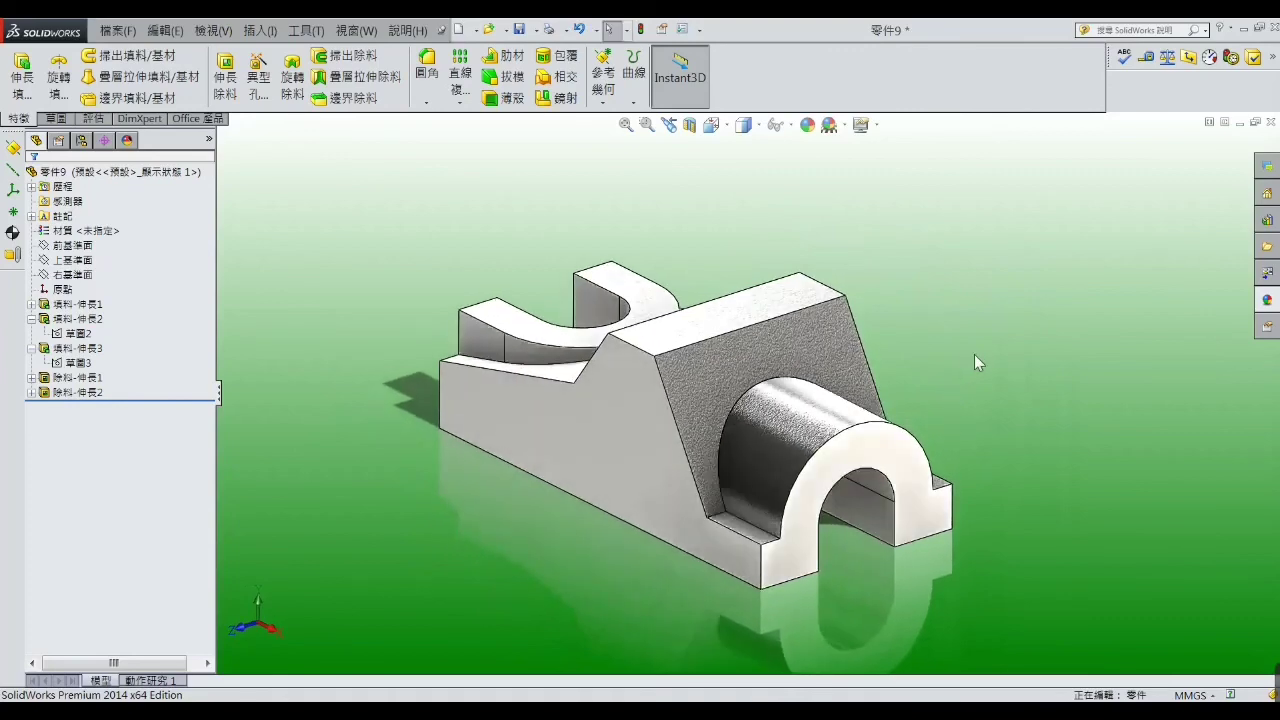